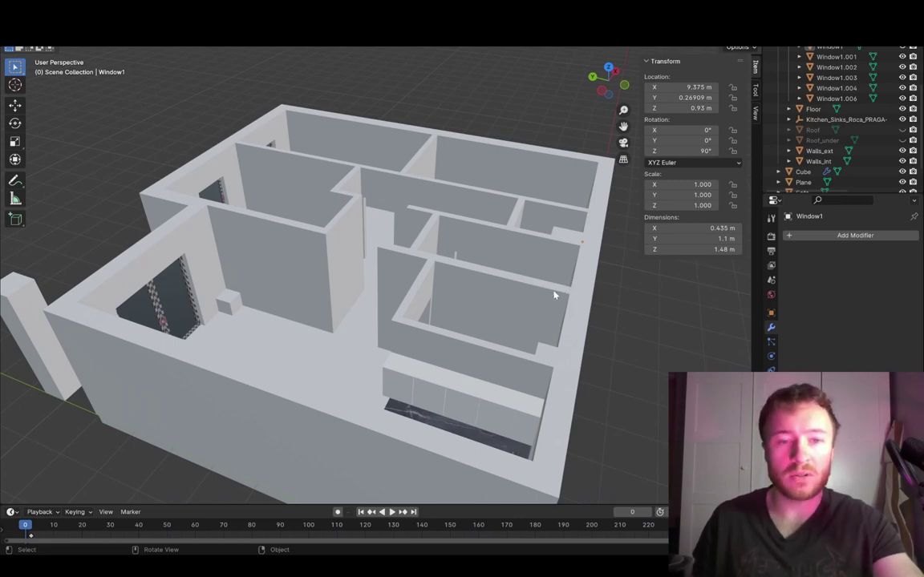
Step: Look over the apartment interior, down to the living room with the sofa, large window and small cube
middle_click_drag(579, 320, 237, 335)
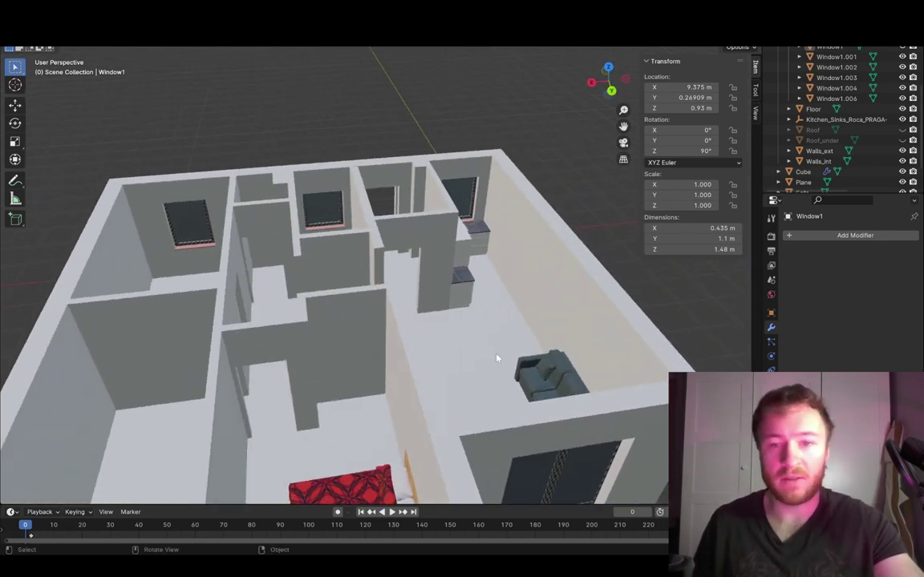
middle_click_drag(549, 363, 308, 291, "shift")
scroll(453, 292, "up", 5)
middle_click_drag(454, 293, 349, 324, "shift")
scroll(276, 202, "up", 4)
middle_click_drag(453, 185, 371, 358, "shift")
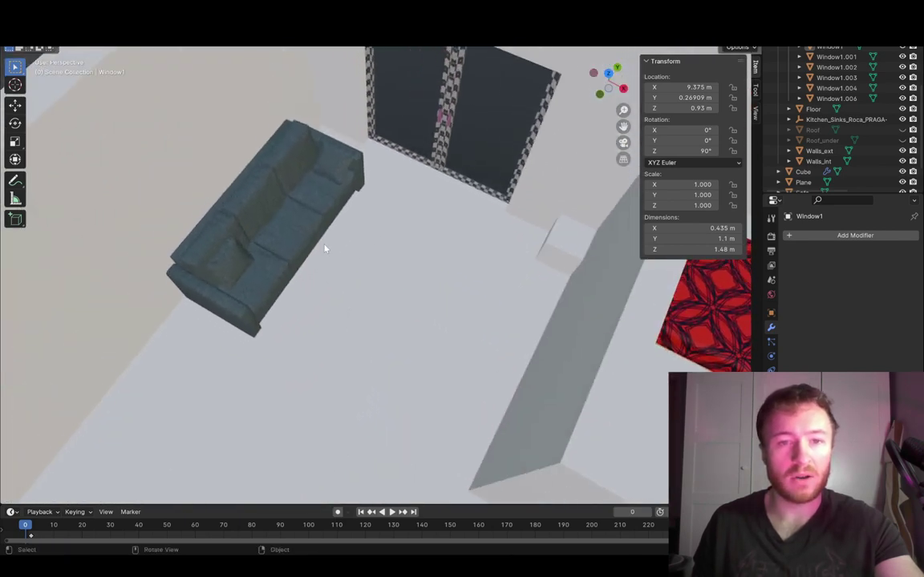
middle_click_drag(325, 248, 500, 308)
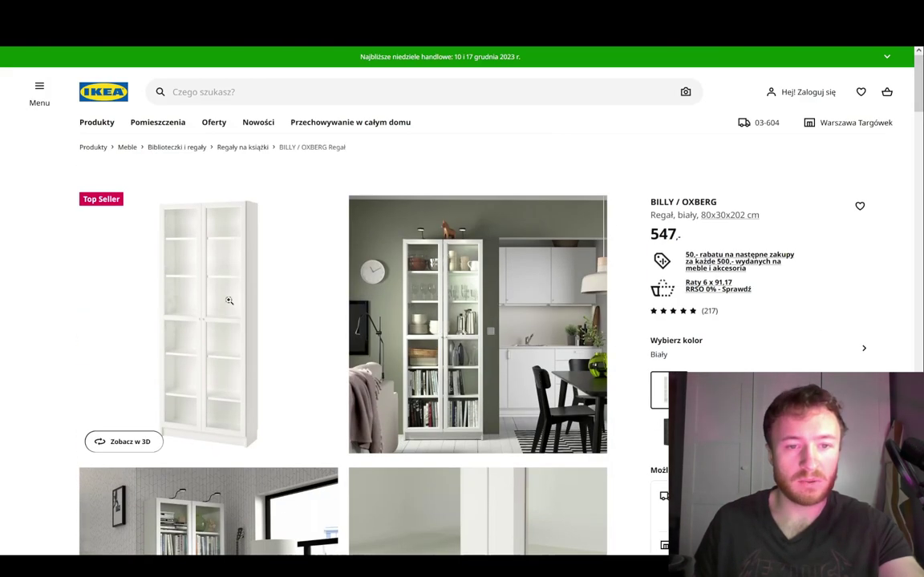
Step: Switch to the IKEA BILLY / OXBERG product page and browse the enlarged product photos up to the dimension drawing
left_click(230, 304)
left_click(869, 307)
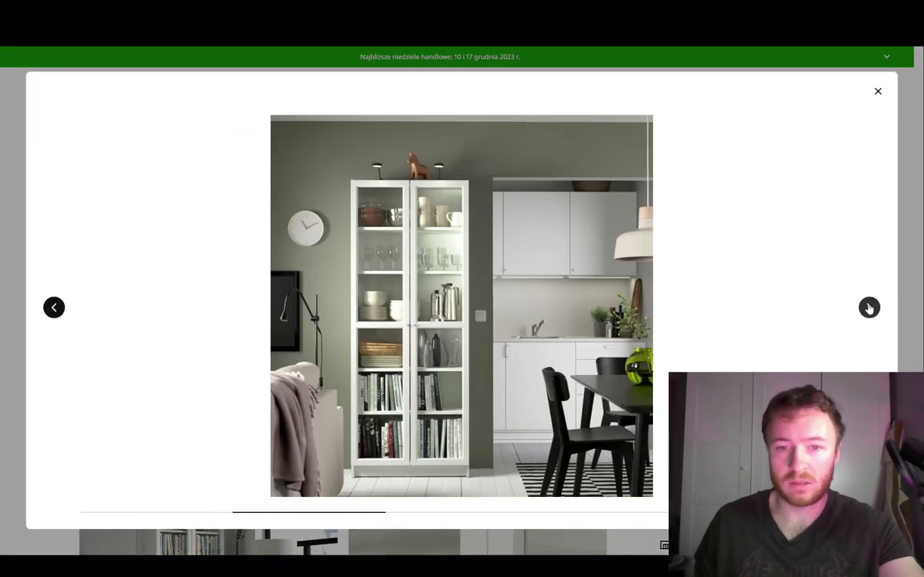
left_click(869, 308)
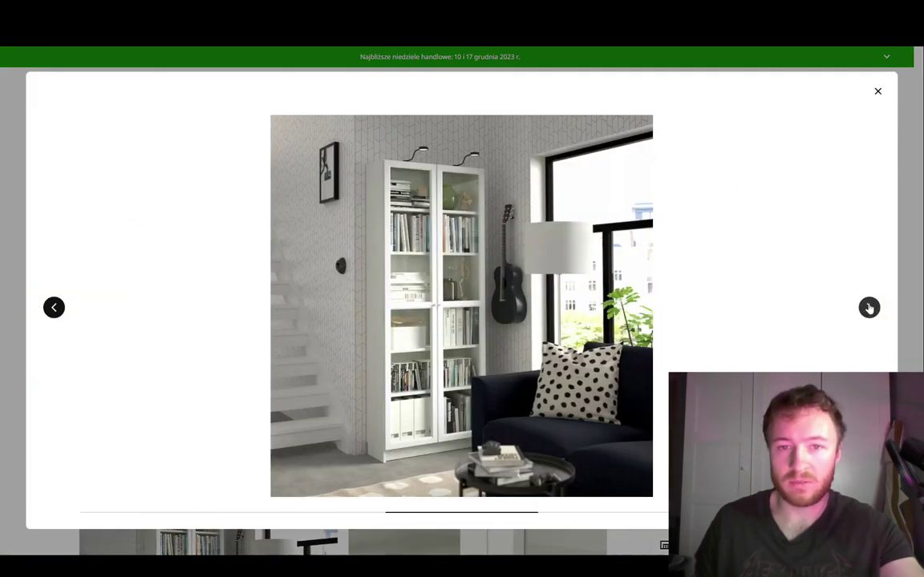
left_click(869, 308)
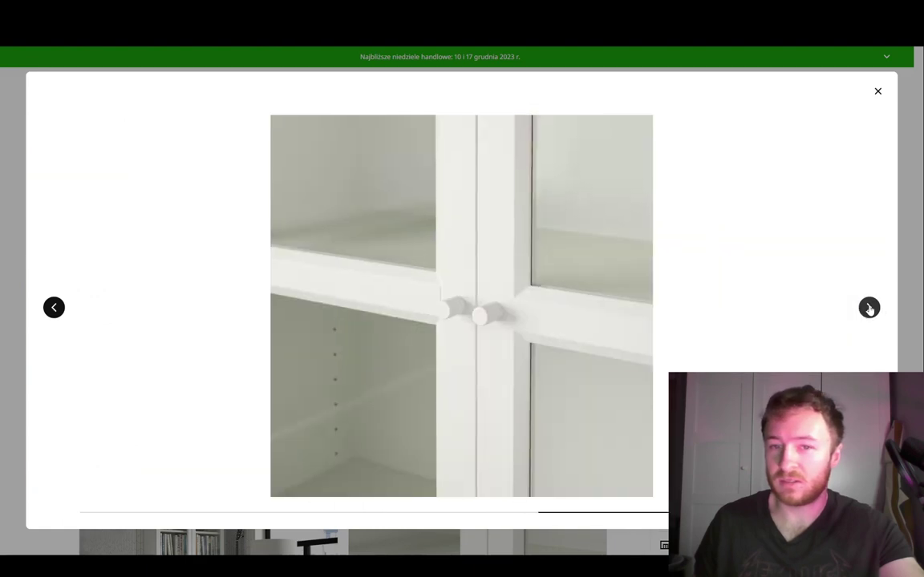
left_click(869, 308)
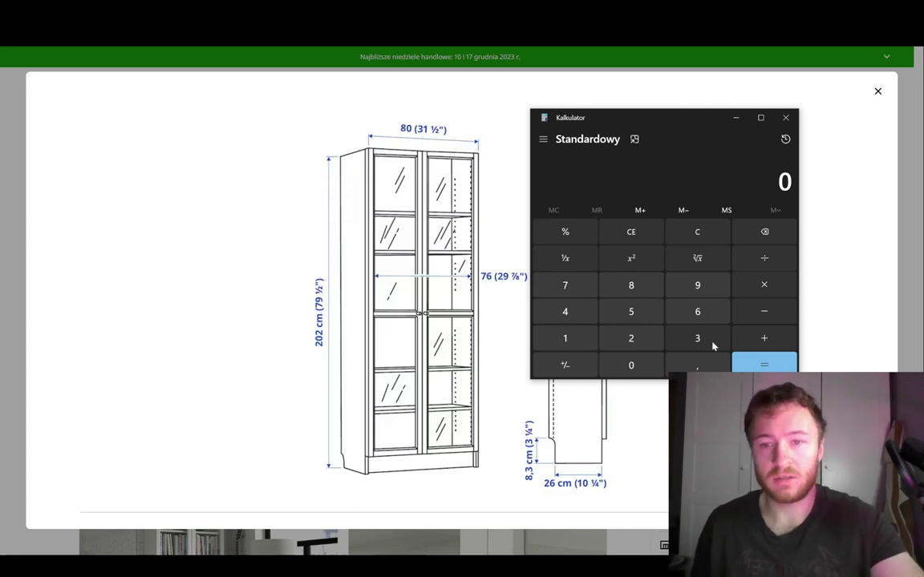
Step: Calculate 32 × 6 + 10 in the calculator to work out the shelf spacing against the bookcase height, and close it
left_click(704, 341)
left_click(632, 340)
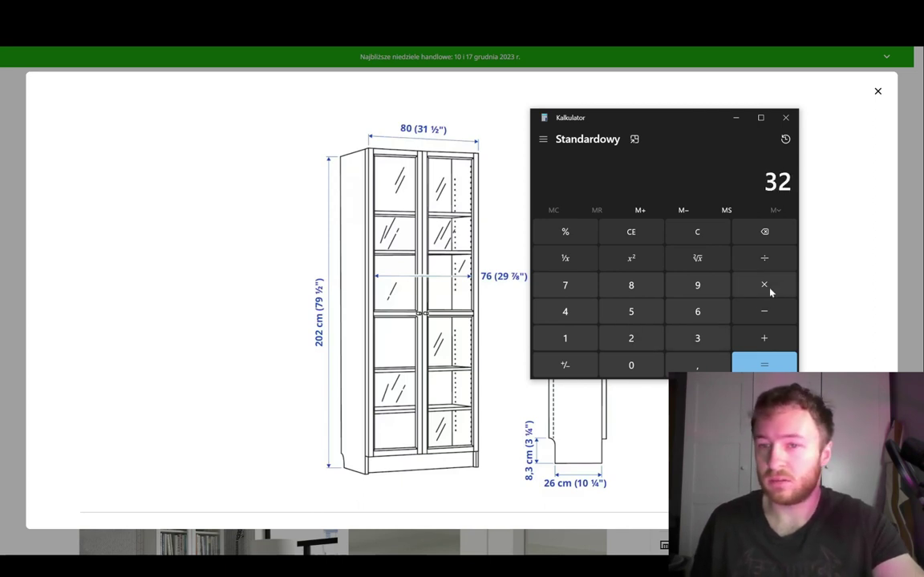
left_click(767, 291)
left_click(707, 312)
left_click(759, 364)
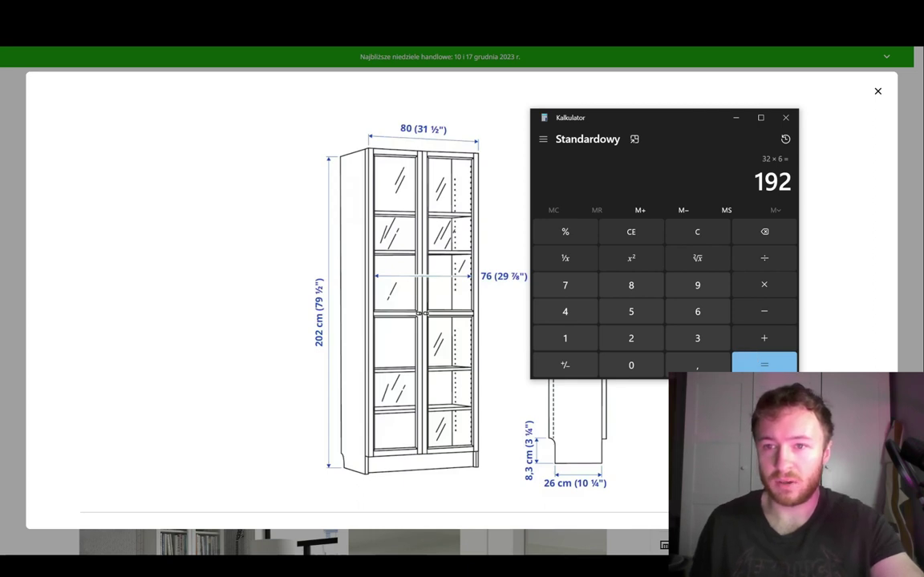
left_click(762, 337)
left_click(553, 338)
left_click(617, 365)
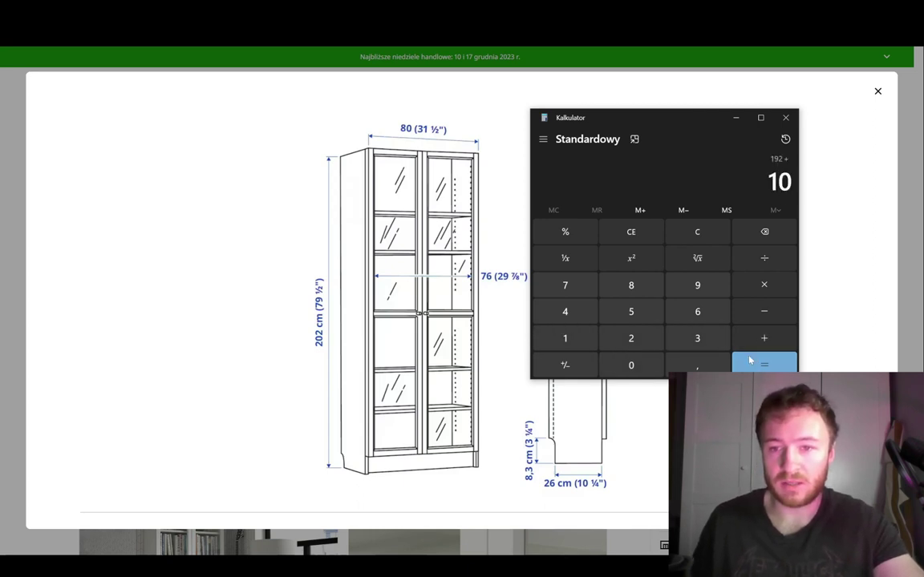
left_click(753, 360)
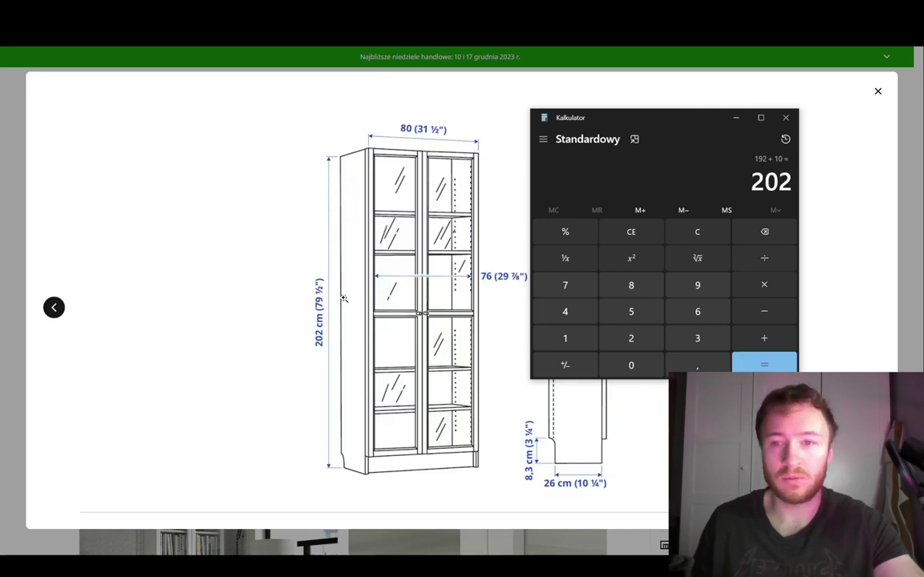
left_click(785, 117)
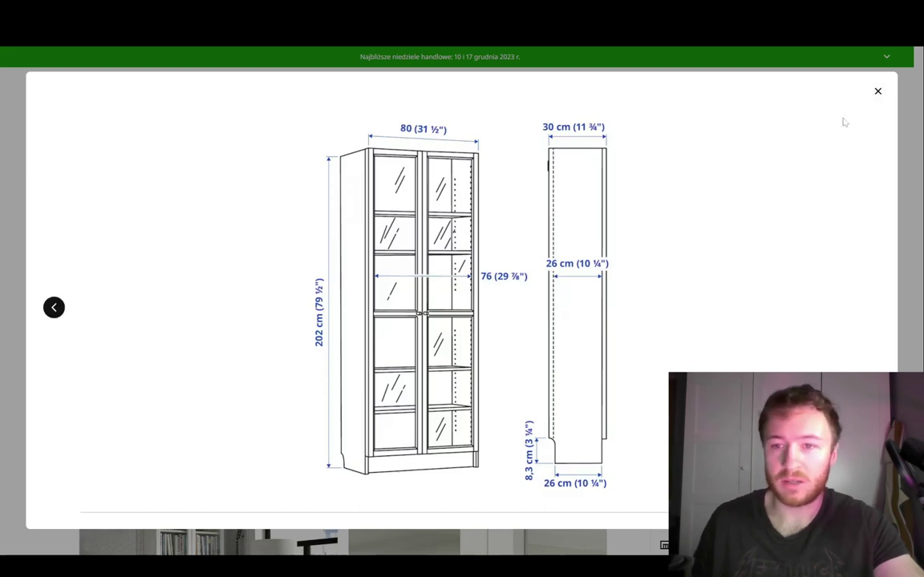
Step: Reopen the product gallery from the first bookcase photo and review the door and shelf details
left_click(878, 96)
left_click(288, 264)
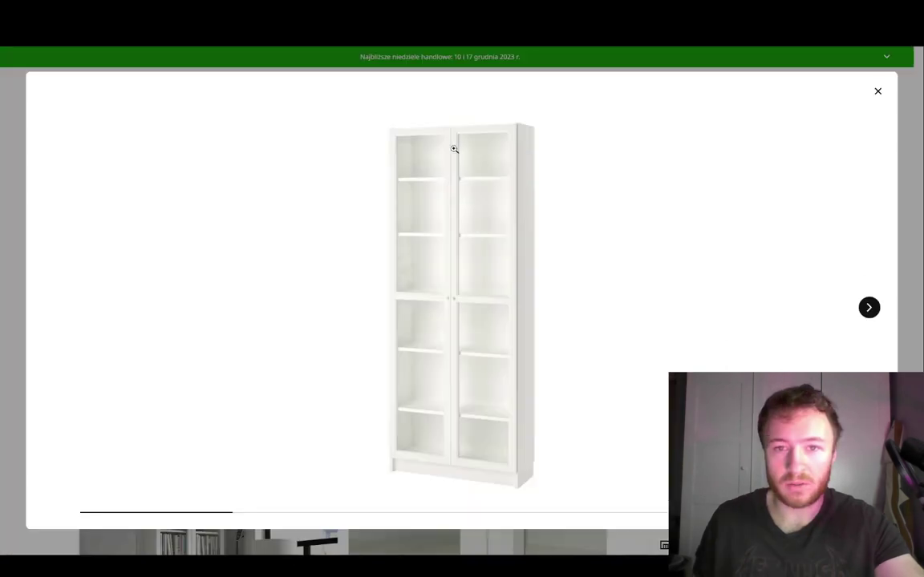
left_click(454, 148)
left_click(869, 307)
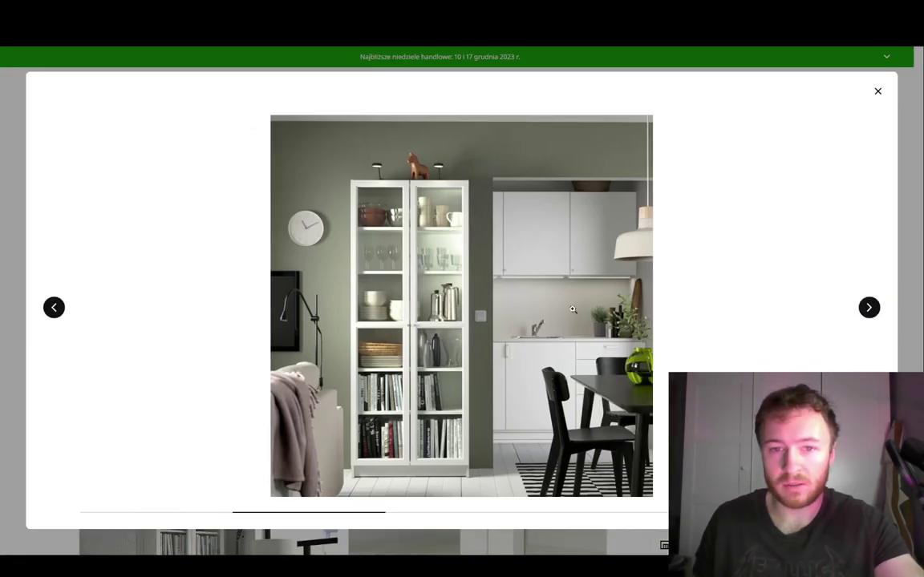
double_click(869, 308)
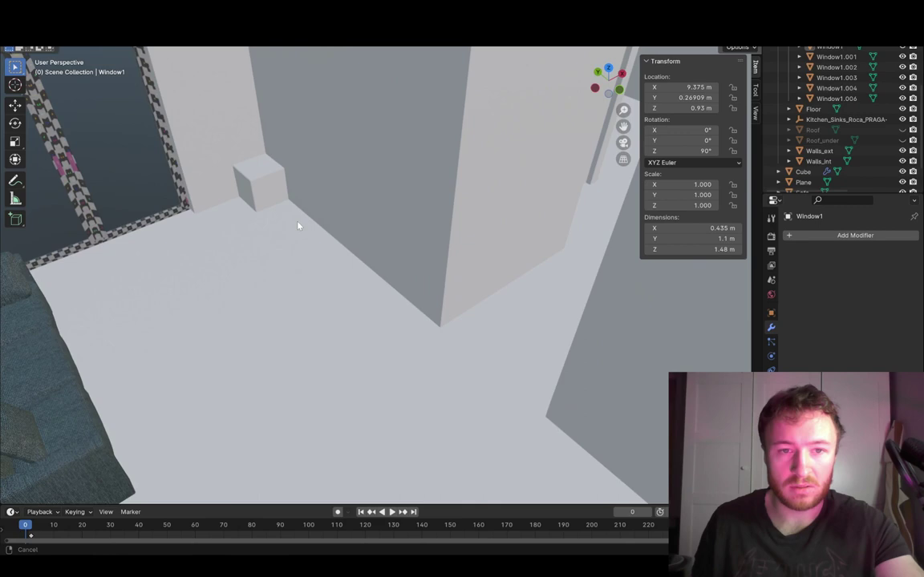
Step: Switch to Blender, select the small cube beside the living room wall and raise its vertical array count to 2
middle_click_drag(299, 223, 391, 249)
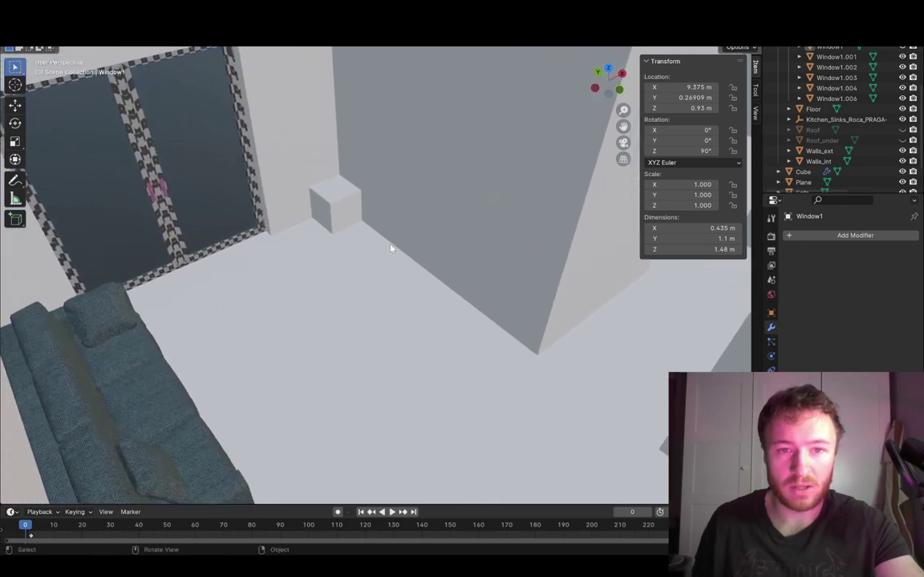
left_click(335, 204)
middle_click_drag(526, 311, 381, 253)
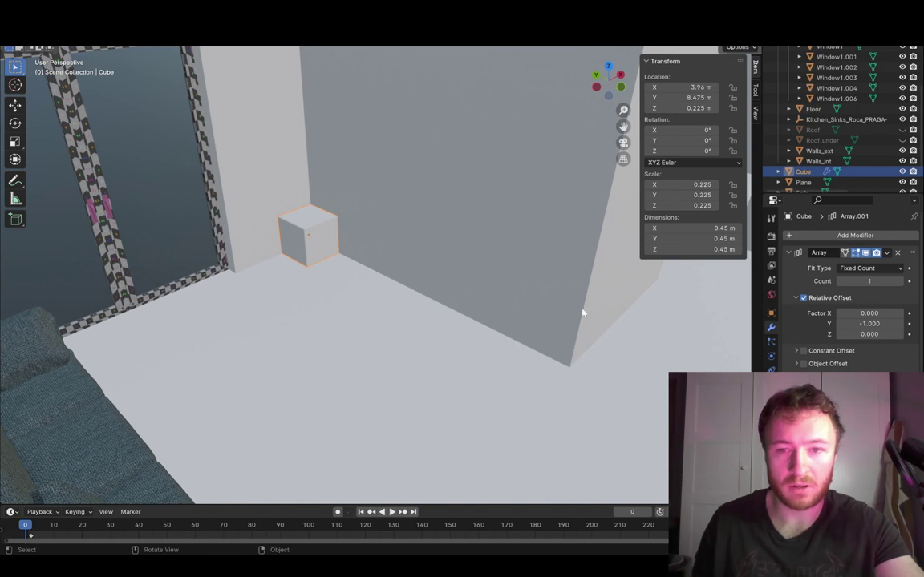
middle_click_drag(582, 311, 604, 268, "shift")
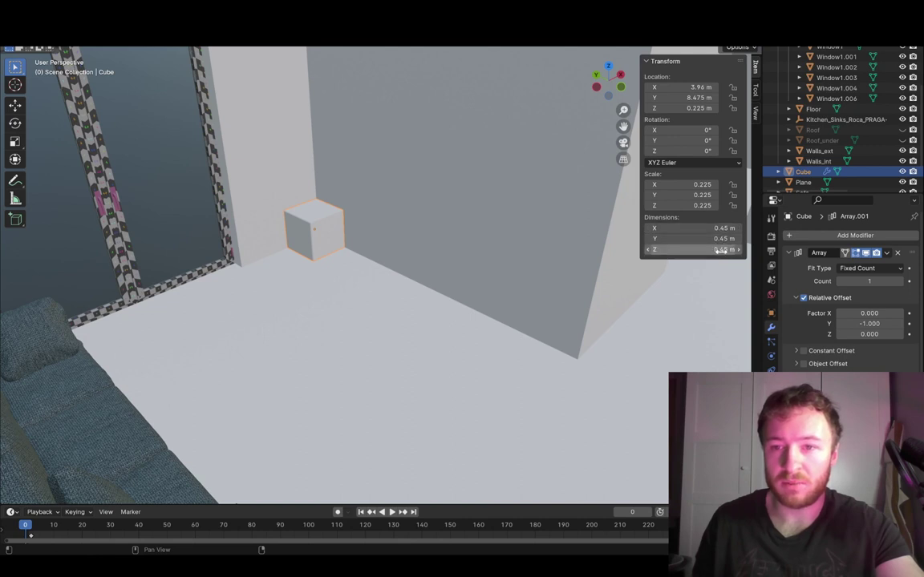
middle_click_drag(544, 303, 484, 344)
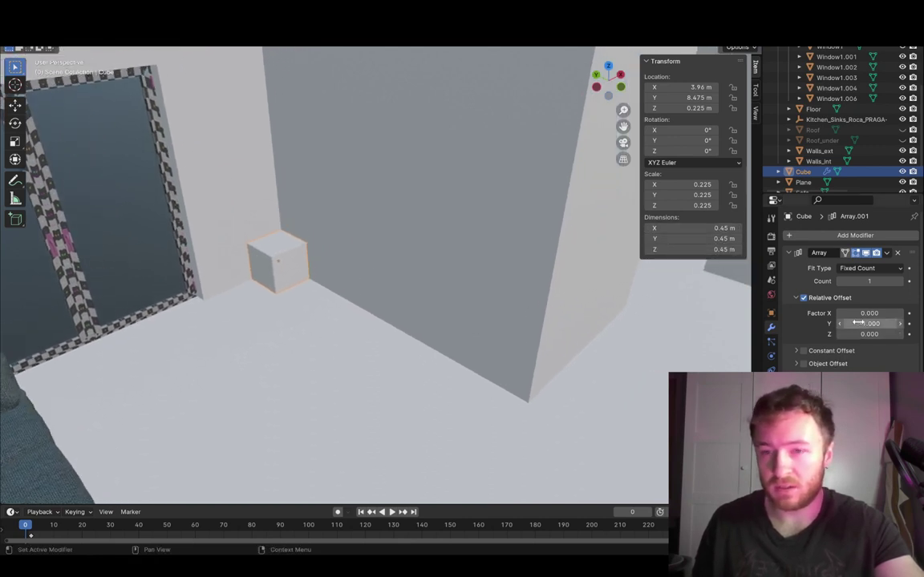
scroll(895, 353, "down", 5)
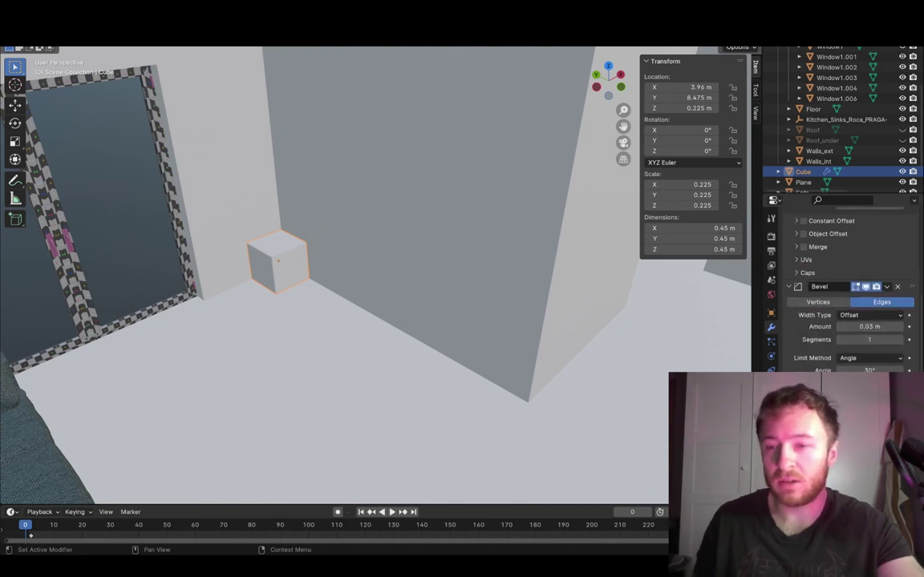
left_click(899, 341)
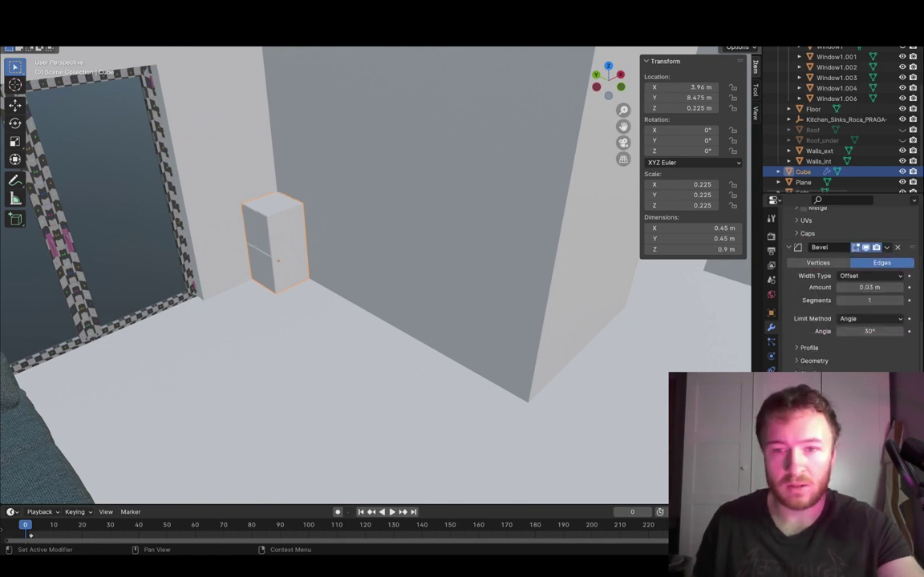
Step: Extend the cube's horizontal array along the wall to seven cubes and reduce the vertical array to a single row
scroll(894, 257, "up", 7)
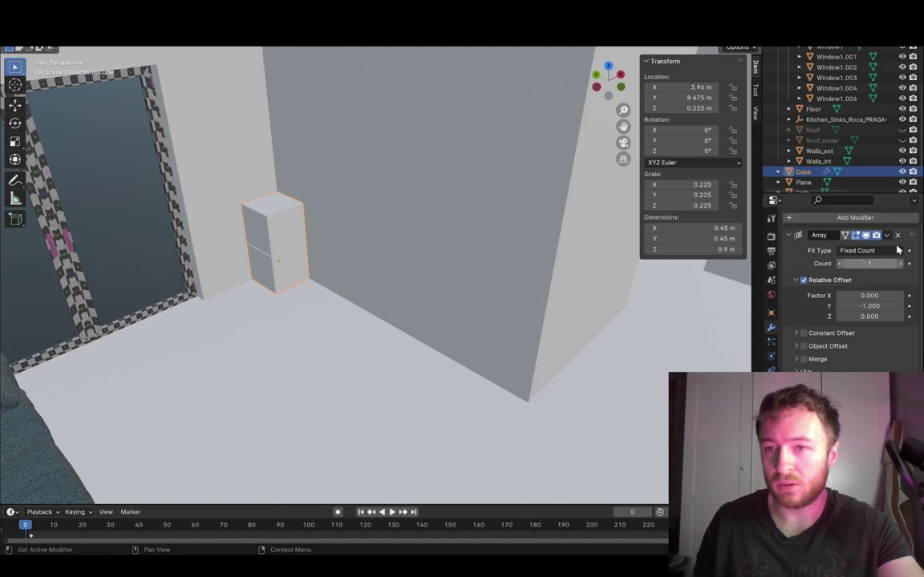
scroll(897, 250, "up", 1)
left_click_drag(850, 281, 902, 280)
middle_click_drag(598, 374, 506, 380)
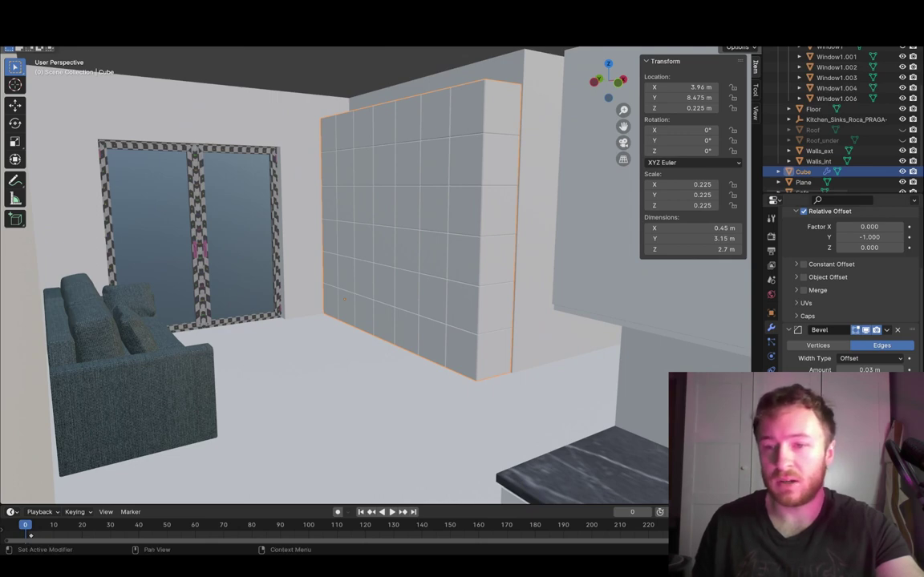
left_click_drag(870, 488, 829, 488)
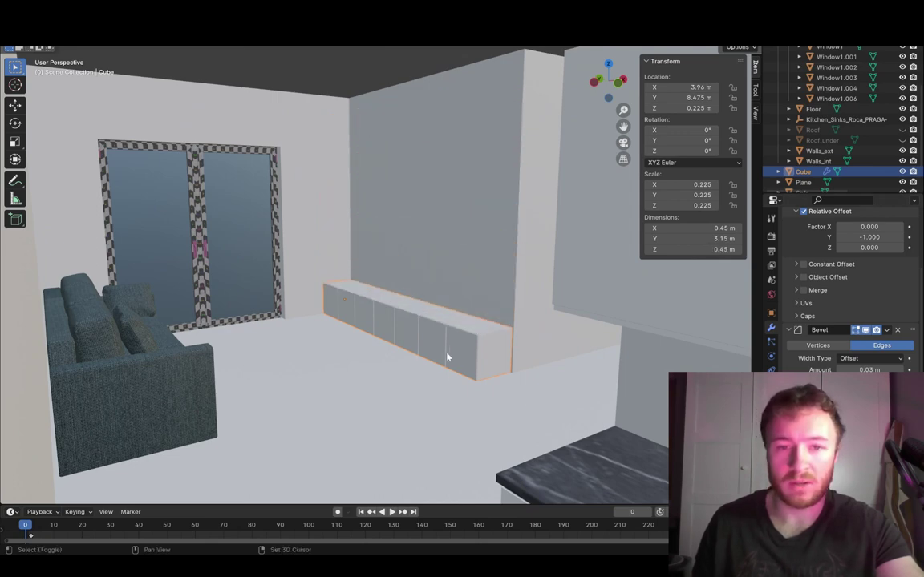
Step: Add a new mesh cube to the scene
middle_click_drag(447, 357, 357, 373, "shift")
scroll(357, 373, "up", 4)
middle_click_drag(497, 346, 536, 313)
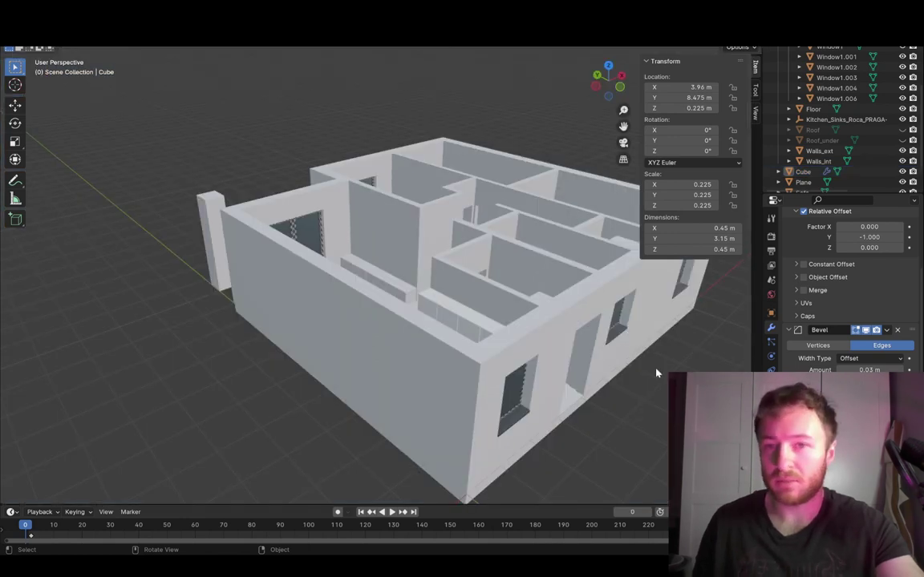
middle_click_drag(656, 373, 517, 287)
key("shift+a")
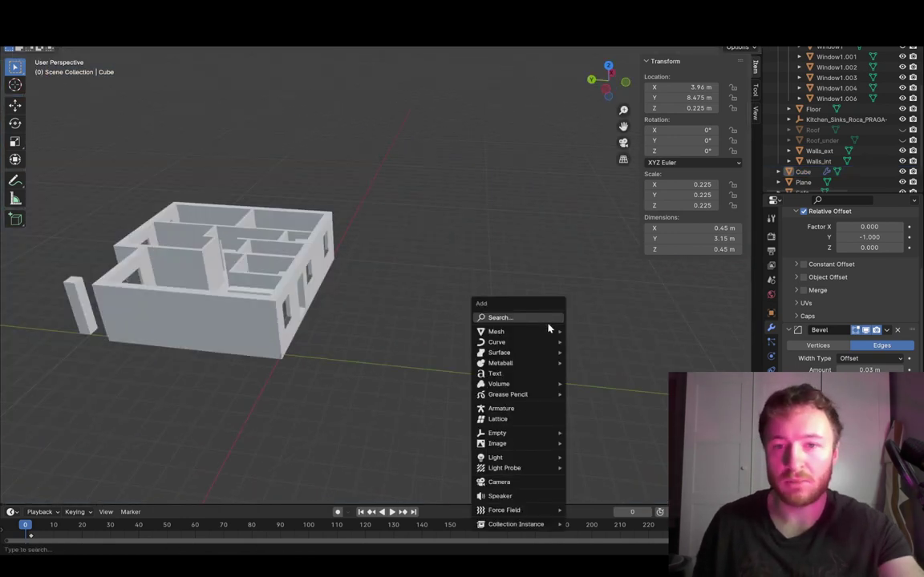
mouse_move(549, 331)
left_click(608, 340)
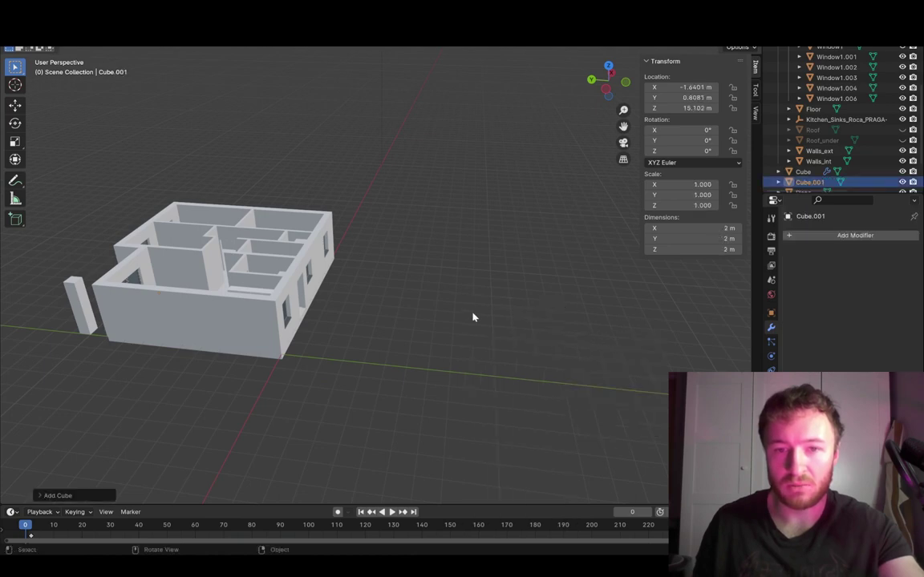
Step: Move the new cube clear of the house, along Y to about -8.27 m and along Z to about 9.29 m
scroll(400, 256, "down", 3)
key("g")
key("x")
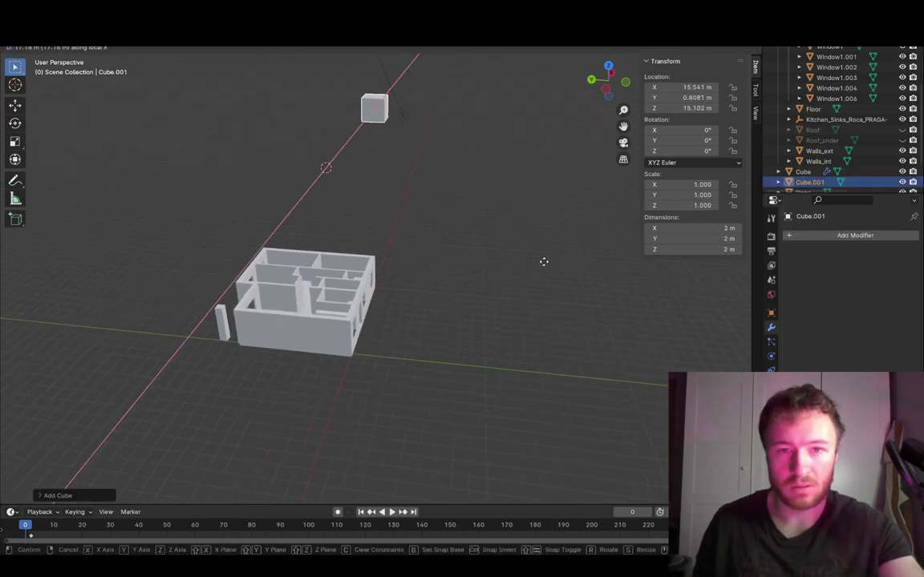
key("y")
left_click(562, 290)
middle_click_drag(562, 289, 497, 235, "shift")
key("g")
key("z")
left_click(493, 380)
scroll(423, 241, "up", 6)
scroll(425, 241, "down", 5)
middle_click_drag(497, 235, 516, 237, "shift")
Step: Set the new cube's dimensions to 2.2 m in X and 2.02 m in Z
left_click(724, 228)
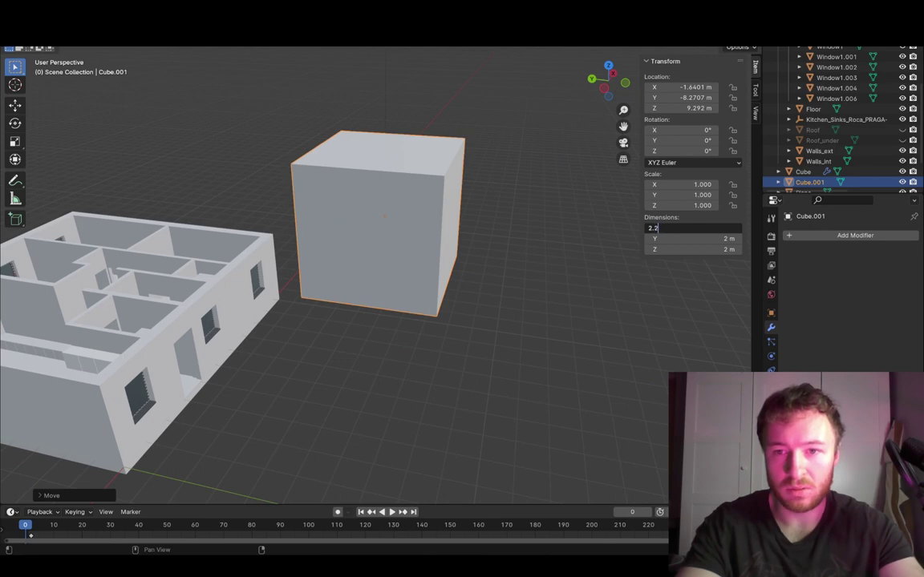
type("2.2")
key("Tab")
key("Tab")
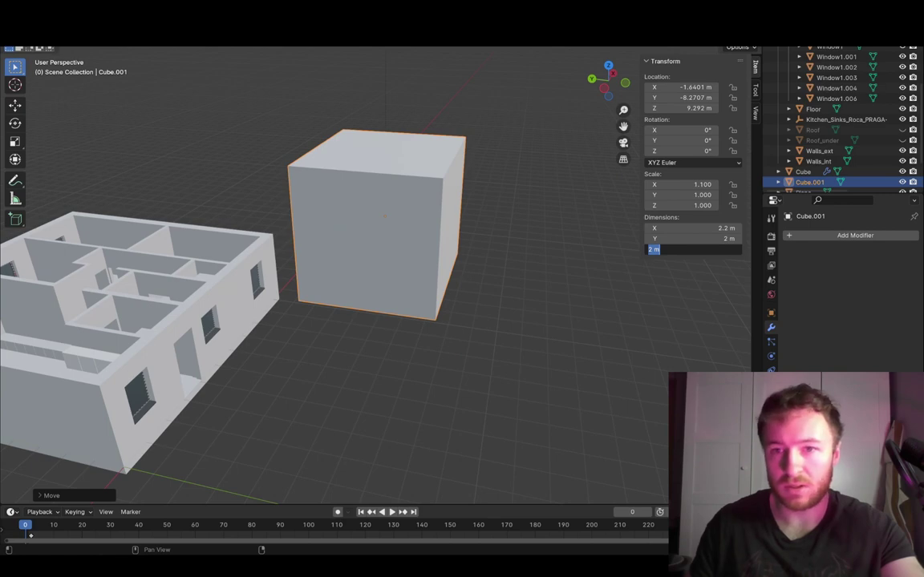
type("2.02")
key("Return")
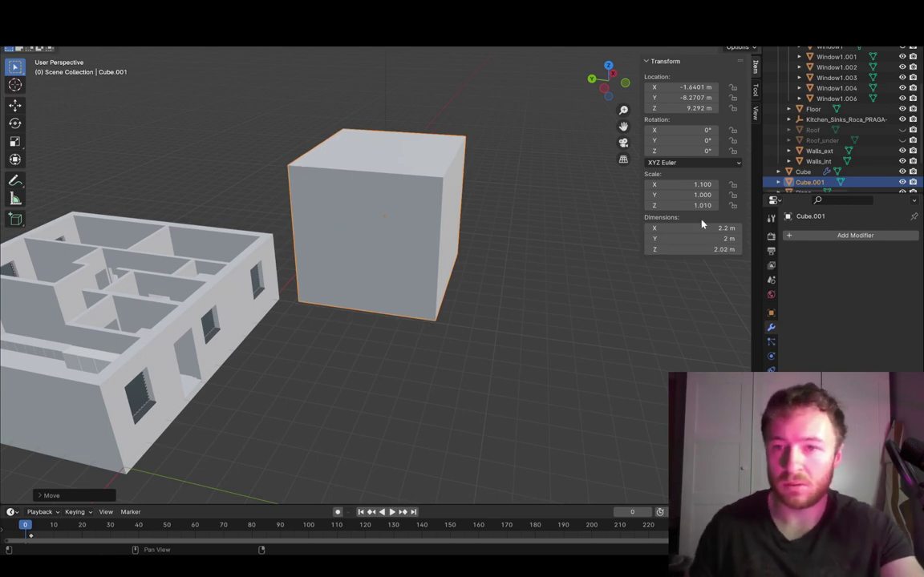
Step: Set the new cube's X dimension to 0.3 m and its Y dimension to 0.8 m
left_click(705, 227)
type("0.3")
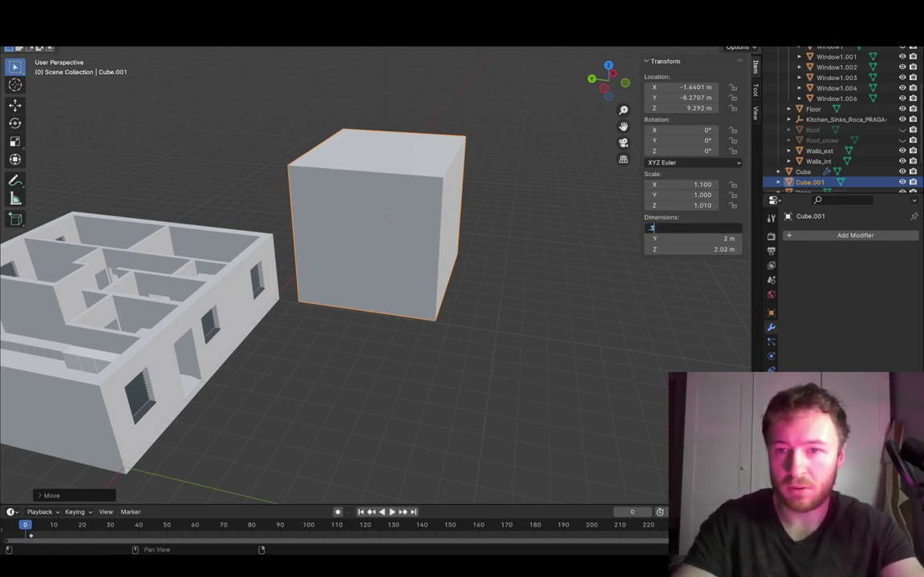
key("Tab")
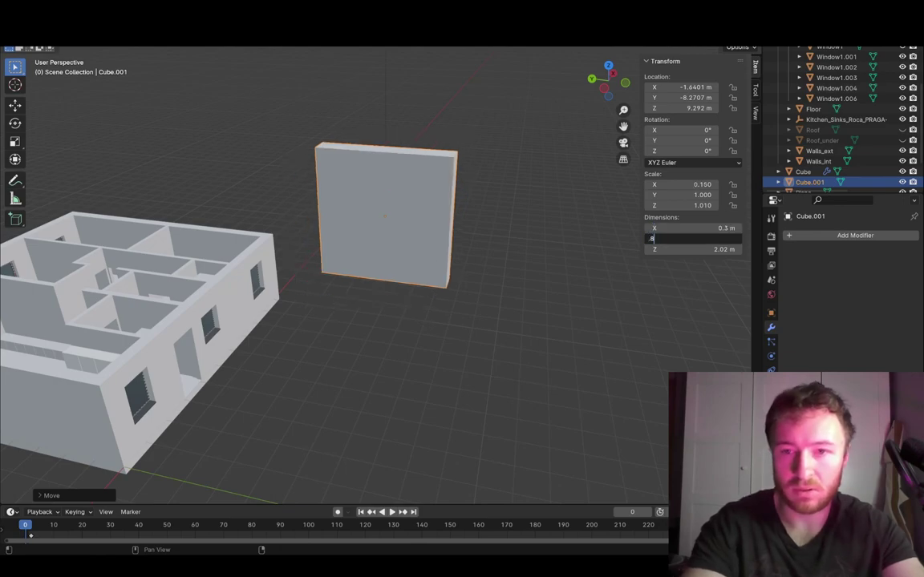
type(".8")
key("Return")
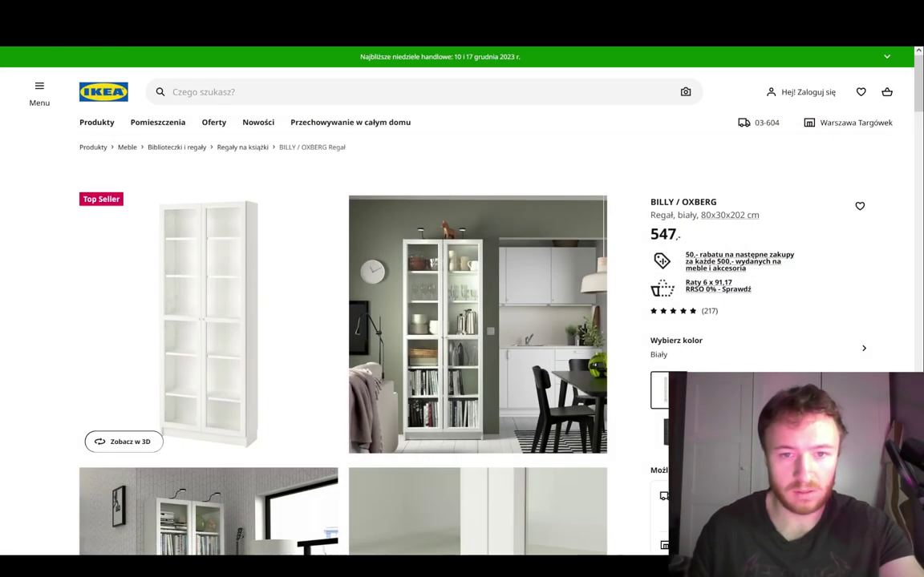
Step: Read the bookcase's dimension drawing on the product page, and open the tall cuboid's mesh for editing in Blender
scroll(286, 413, "down", 5)
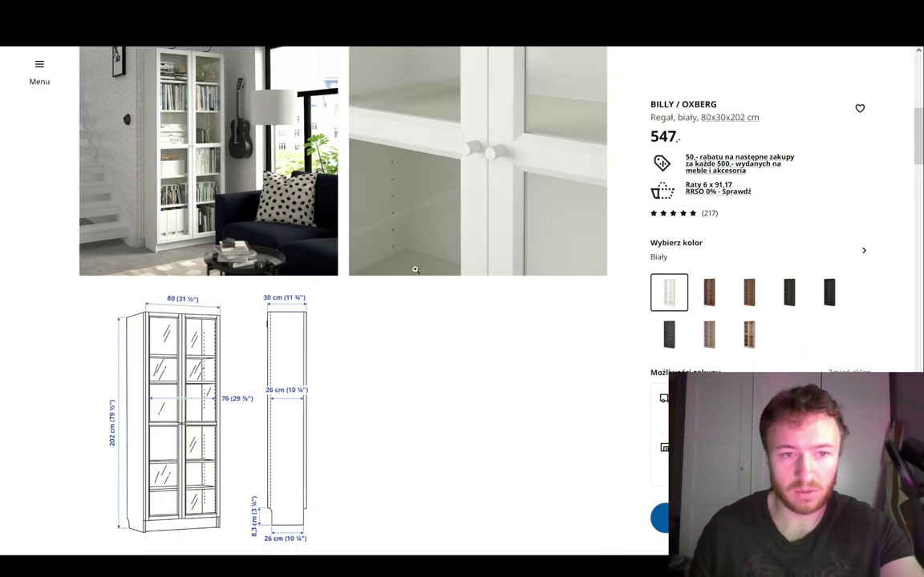
key("g")
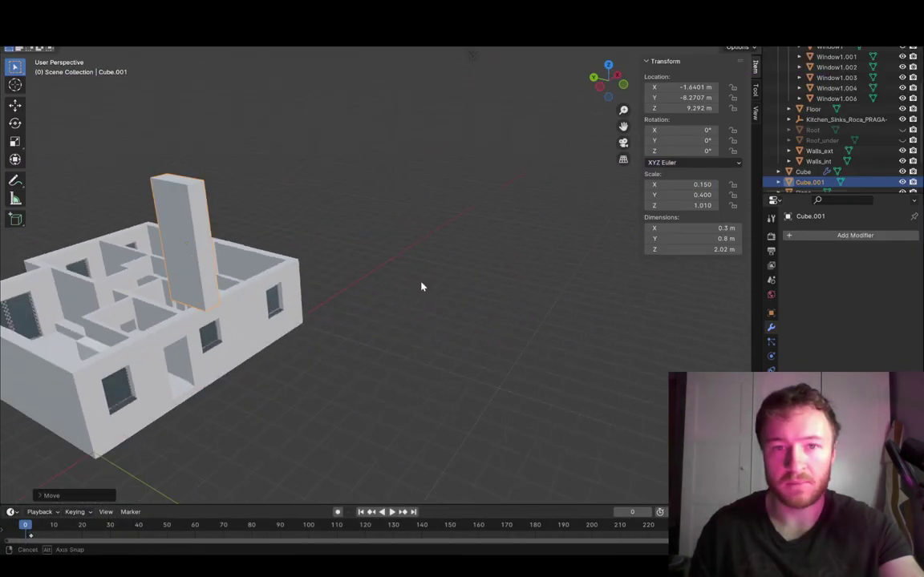
middle_click_drag(511, 296, 505, 291)
key("Tab")
scroll(354, 159, "up", 5)
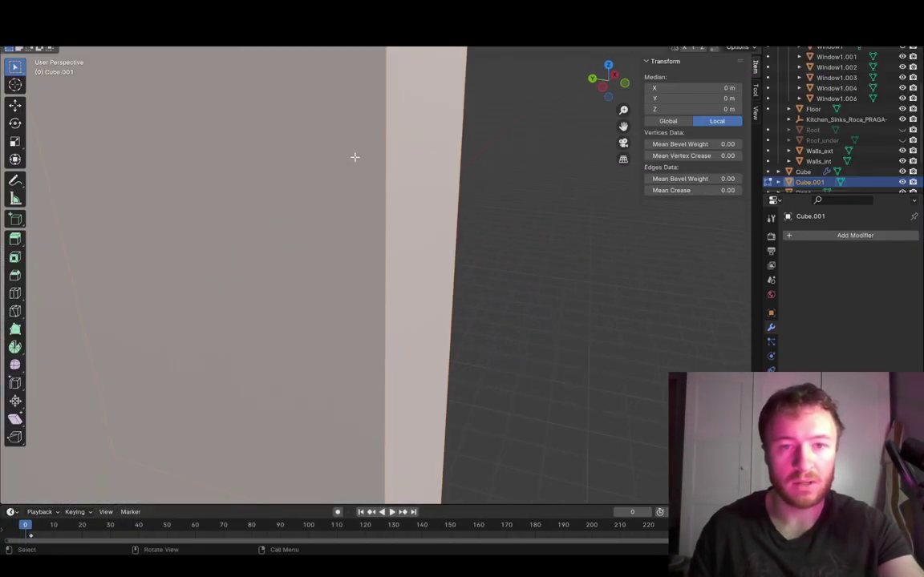
scroll(409, 182, "down", 3)
middle_click_drag(421, 183, 460, 189, "shift")
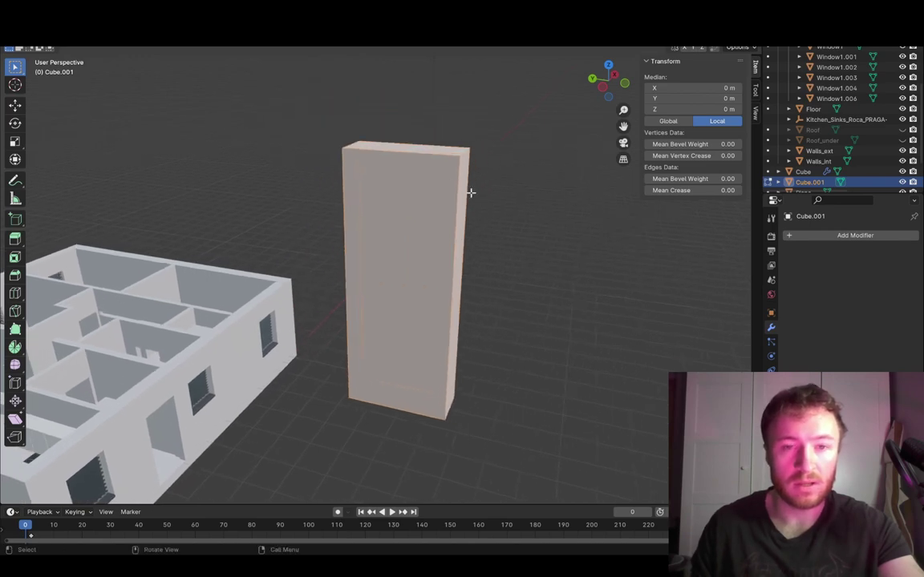
Step: Duplicate the whole cuboid mesh along Y so the copy stands beside the original
key("alt+a")
key("a")
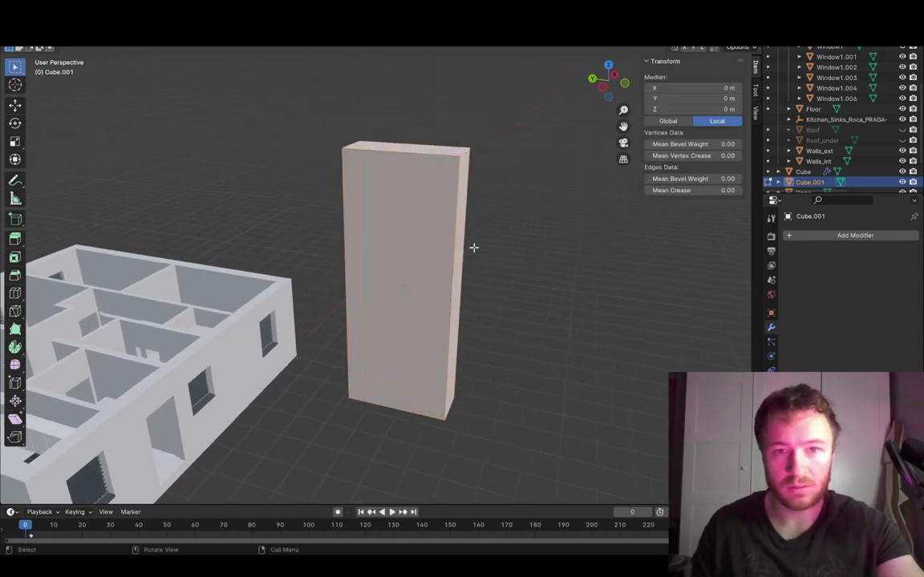
key("shift+d")
key("y")
left_click(617, 358)
middle_click_drag(617, 358, 573, 264)
key("alt+a")
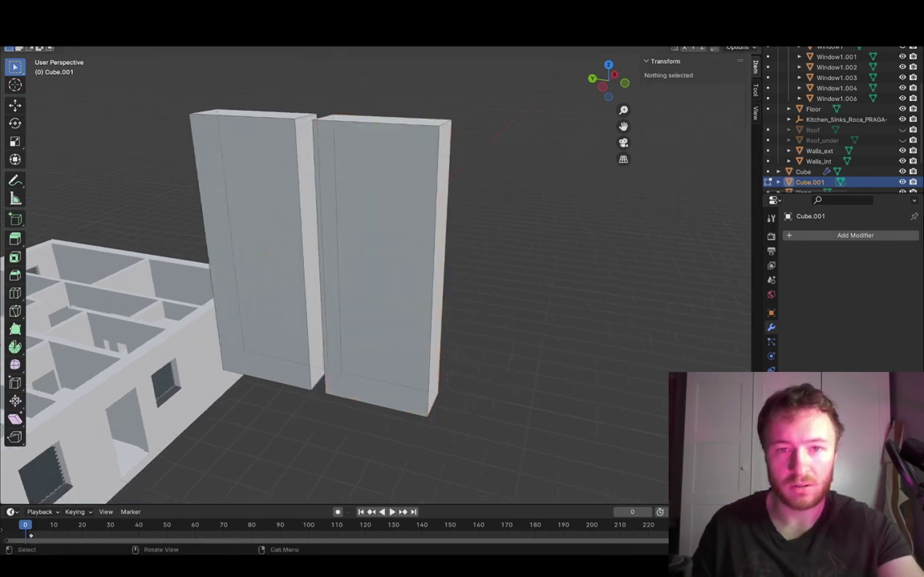
Step: Narrow the duplicated box along Y into a thin vertical side panel
left_click(450, 275)
key("g")
key("x")
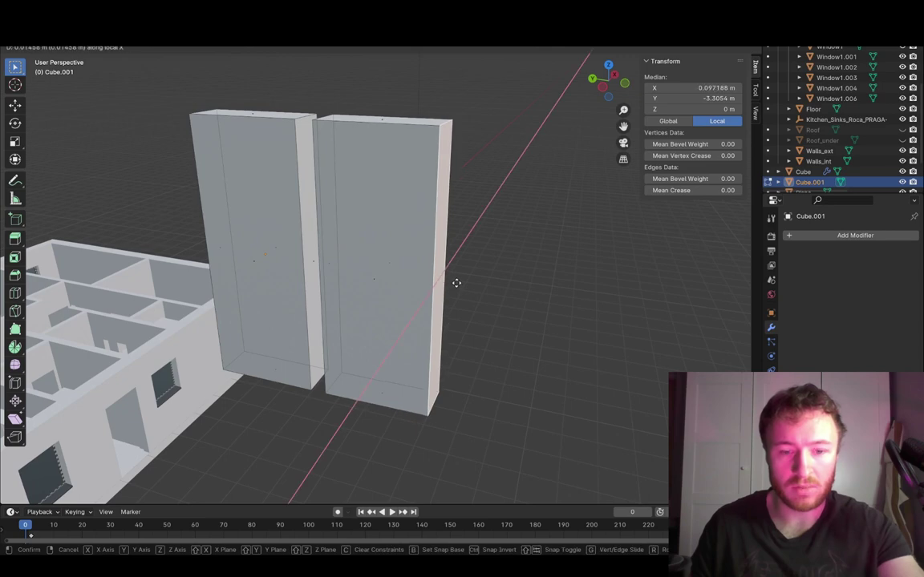
key("y")
left_click(334, 109)
key("g")
key("x")
key("z")
key("x")
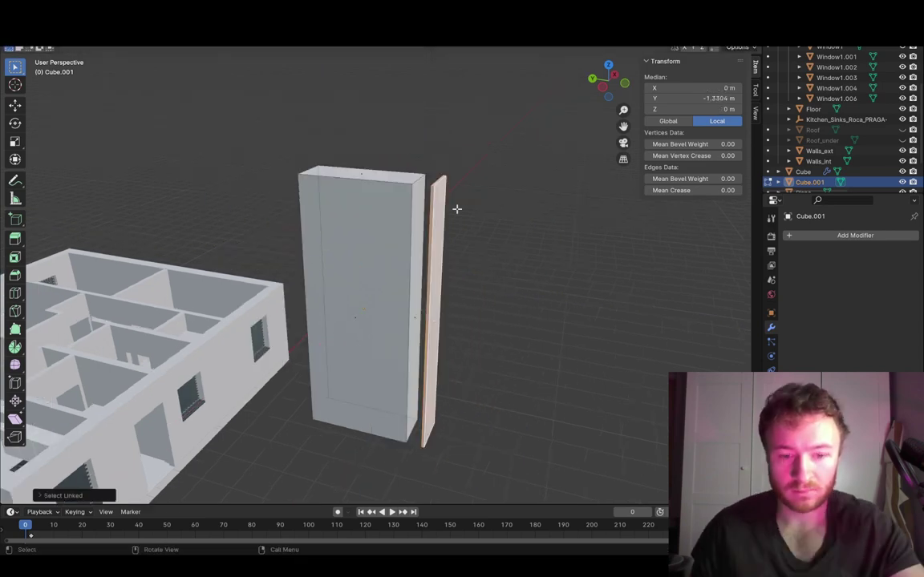
Step: Move the thin side panel along Y to a local median of 0.975 m, flush with the cuboid's far side
key("g")
key("x")
key("y")
left_click(336, 262)
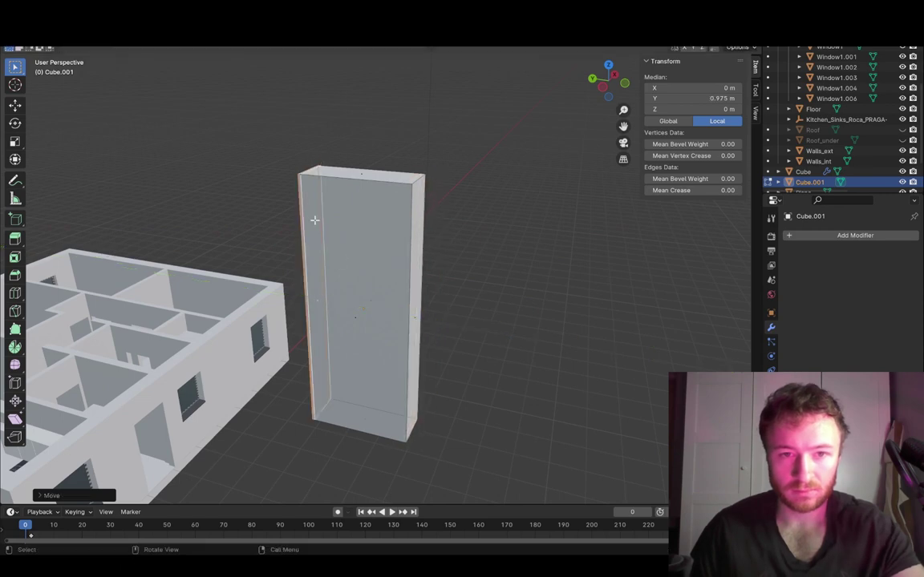
Step: Add a loop cut around the base of the side panel and place it at about -0.901 m in local Z
middle_click_drag(336, 262, 462, 302)
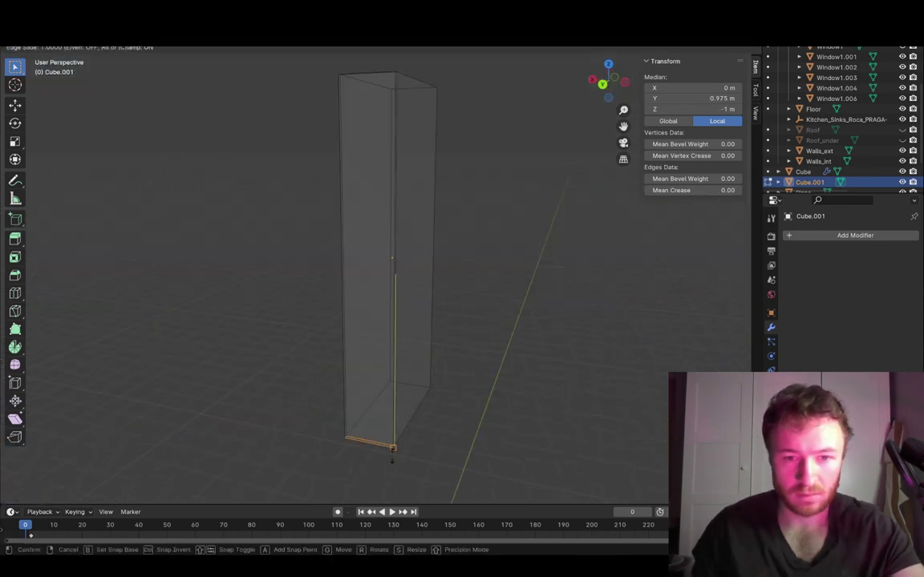
left_click(392, 459)
key("g")
key("z")
key("z")
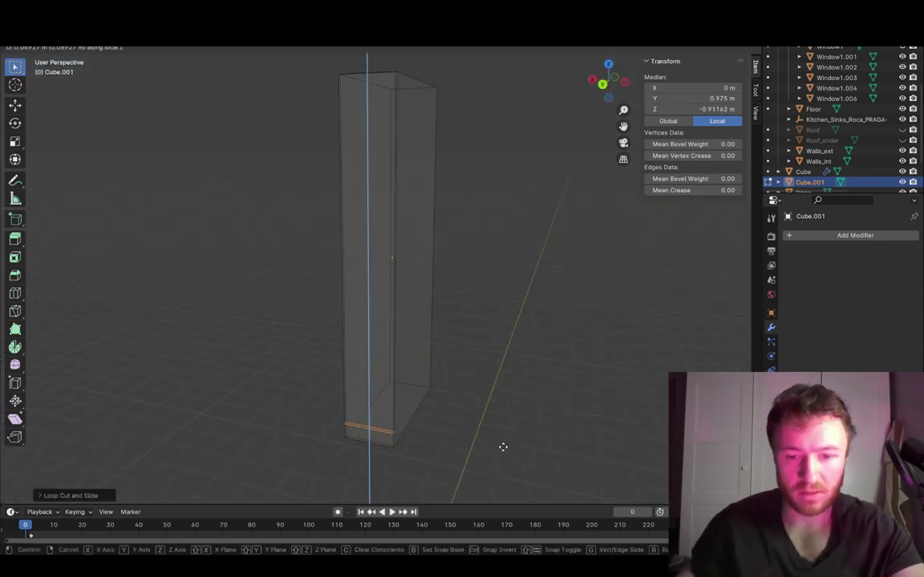
left_click(502, 446)
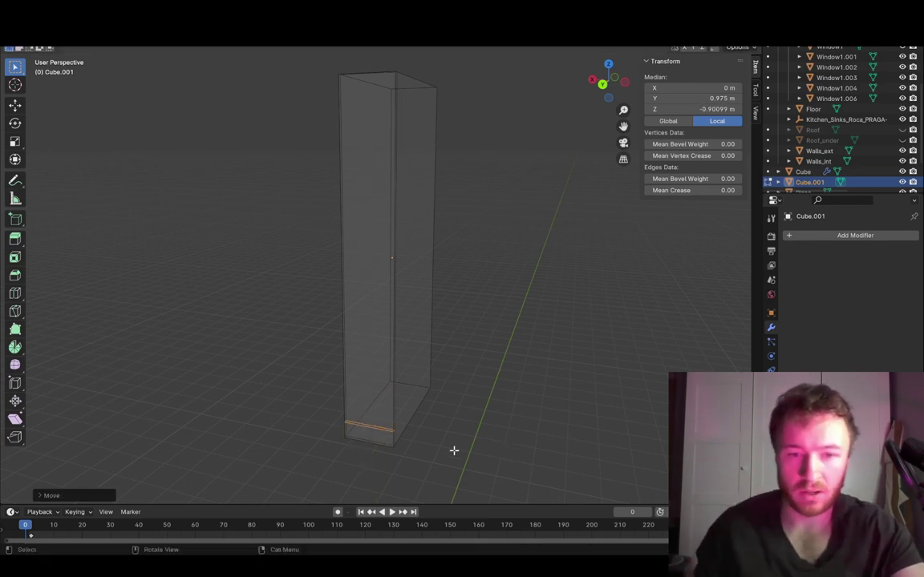
Step: Scale the side panel's bottom face by 0.85 along local X to start the recessed plinth
left_click(386, 444)
left_click(369, 440)
key("s")
key("x")
key("x")
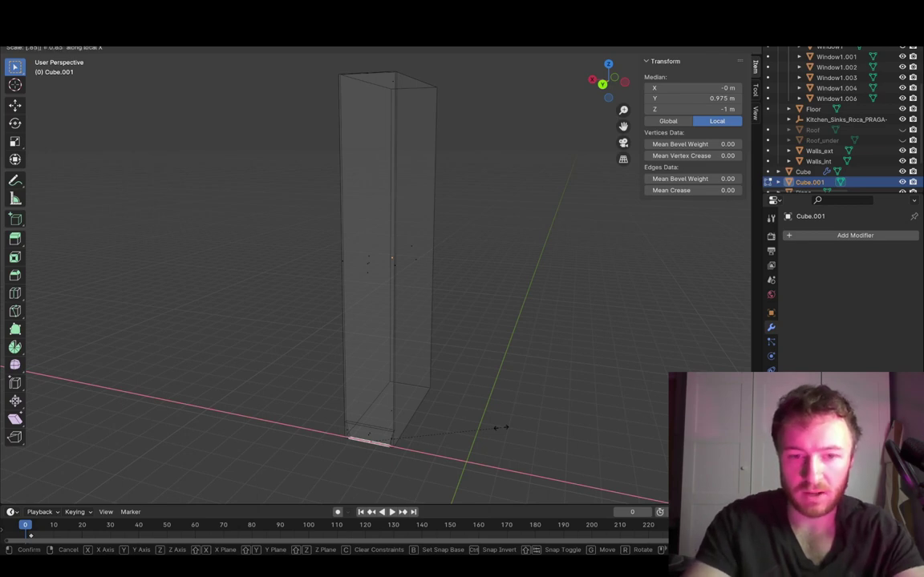
key("Return")
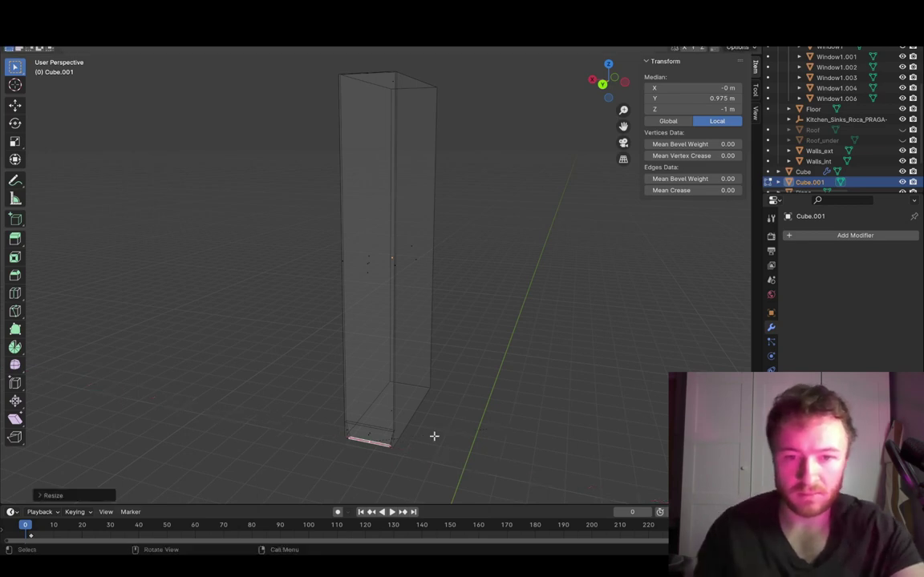
Step: Add another loop cut near the side panel's base and scale it along local X to shape the stepped plinth
scroll(445, 424, "up", 4)
middle_click_drag(418, 396, 560, 392, "shift")
key("ctrl+r")
middle_click_drag(560, 392, 569, 369)
left_click(541, 384)
left_click(585, 387)
key("s")
key("x")
key("x")
left_click(579, 353)
Step: Select only the linked side panel and duplicate it to the opposite side of the cuboid
key("alt+a")
key("a")
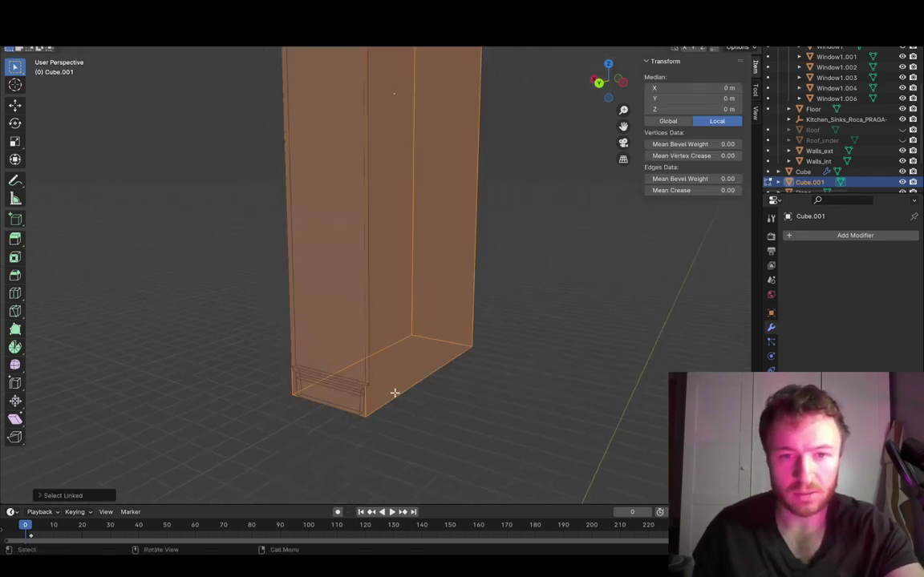
key("alt+a")
key("l")
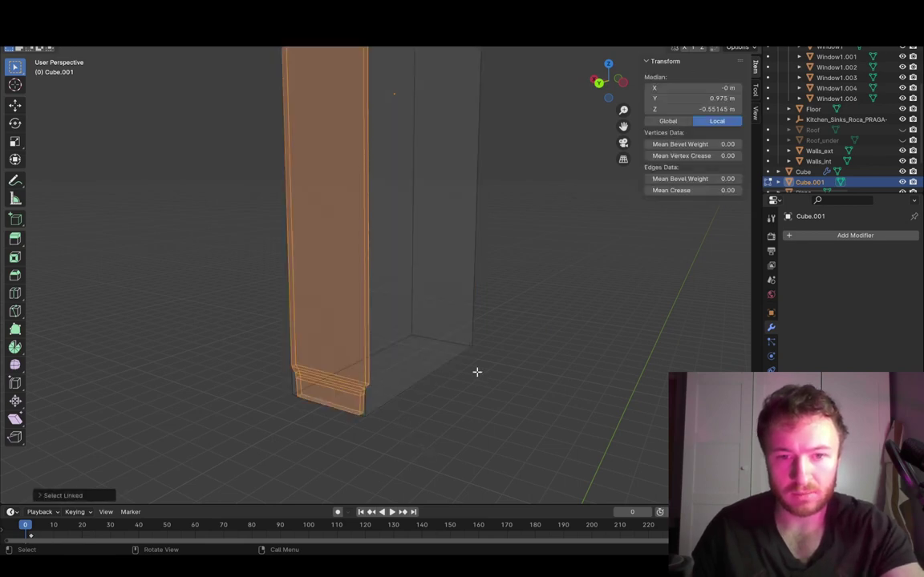
key("shift+d")
Step: Lower the top faces of both side panels by 0.02 m along local Z
left_click(325, 312)
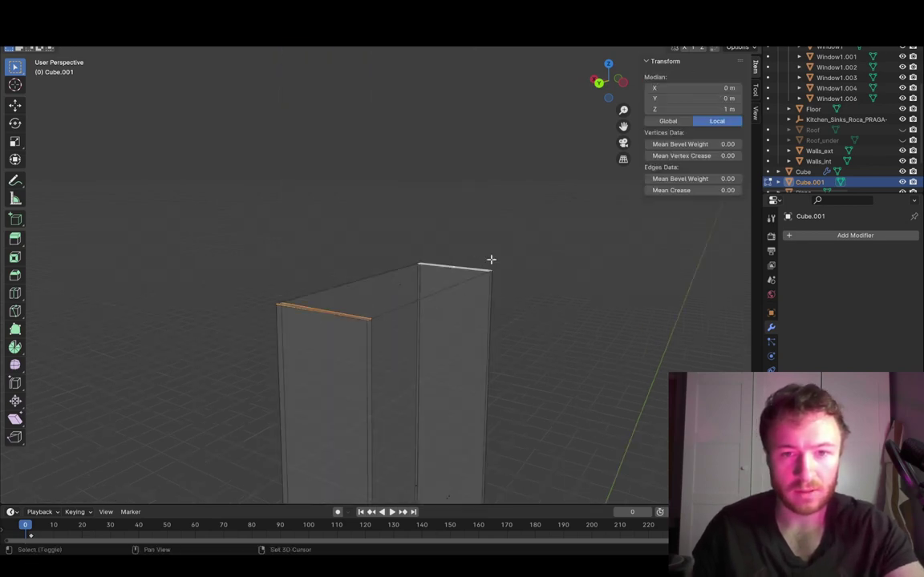
key("g")
key("z")
key("z")
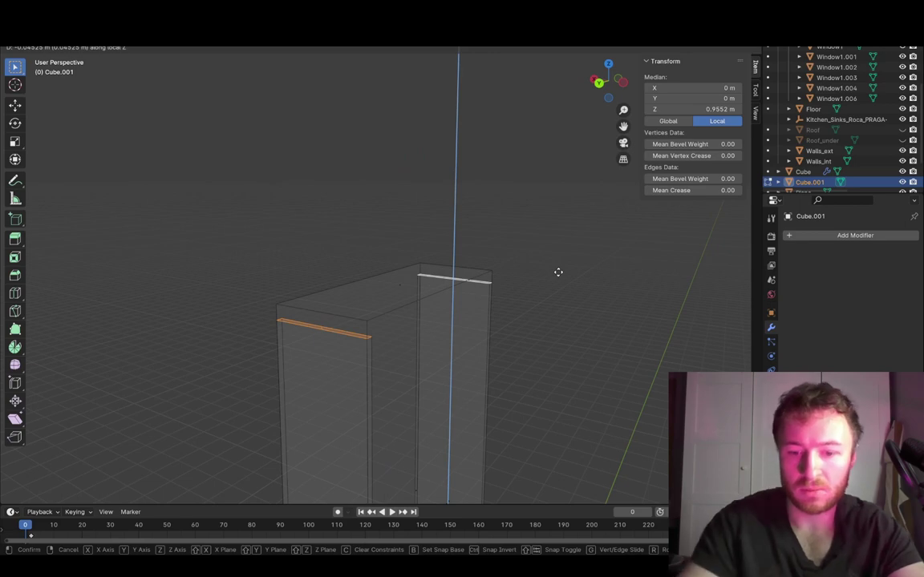
type(".02-")
key("Return")
left_click(579, 288)
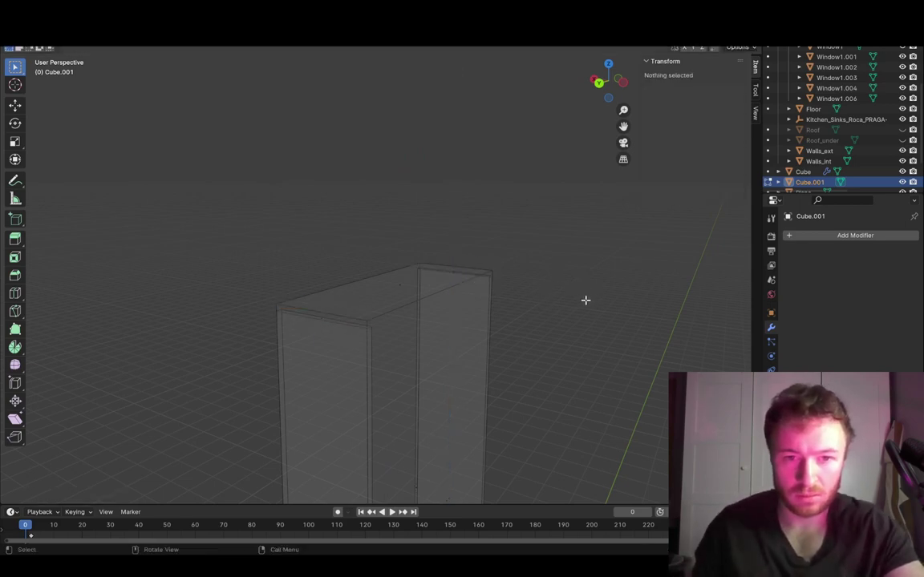
Step: Duplicate the linked cuboid along Z and set the copy's top face at 1 m in local Z for a top panel
key("ctrl+l")
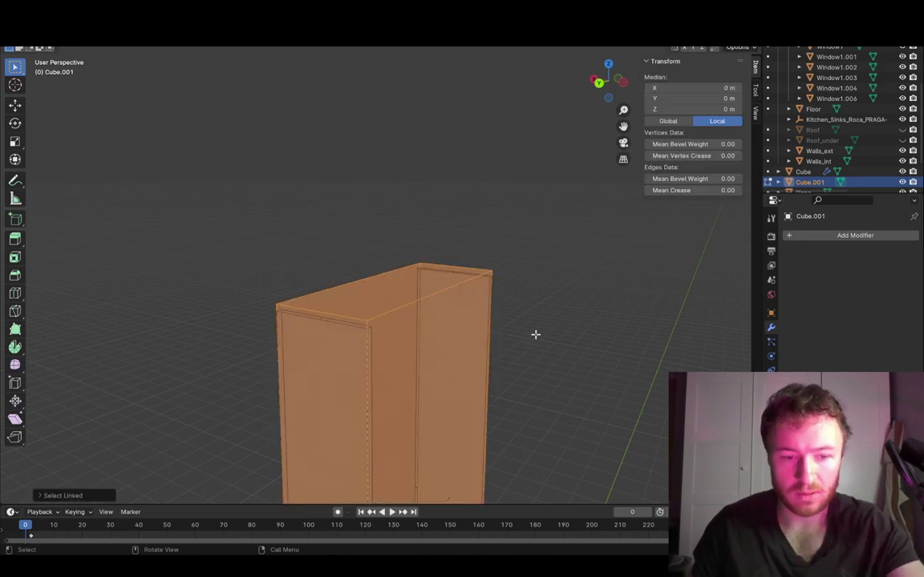
key("shift+d")
key("z")
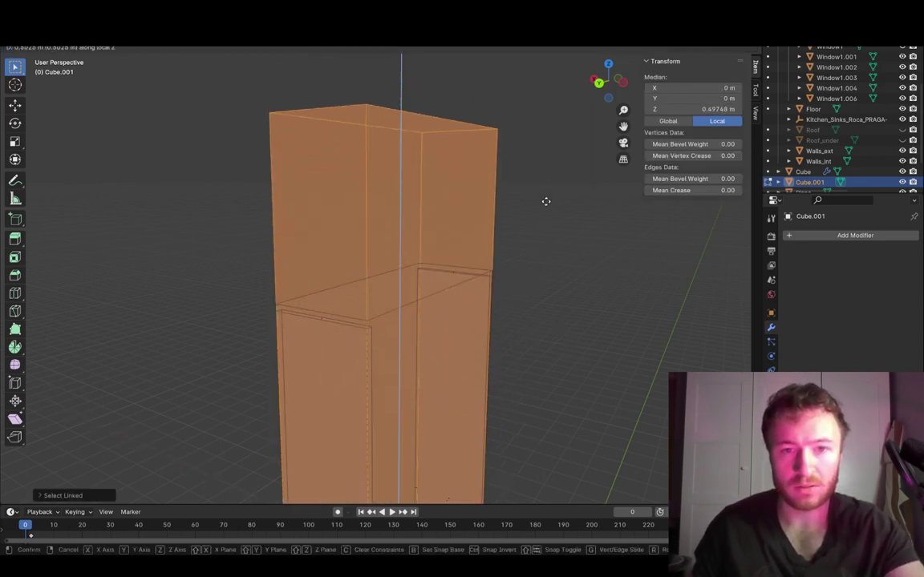
left_click(395, 232)
scroll(388, 234, "down", 6)
left_click(388, 234)
key("g")
key("z")
left_click(421, 269)
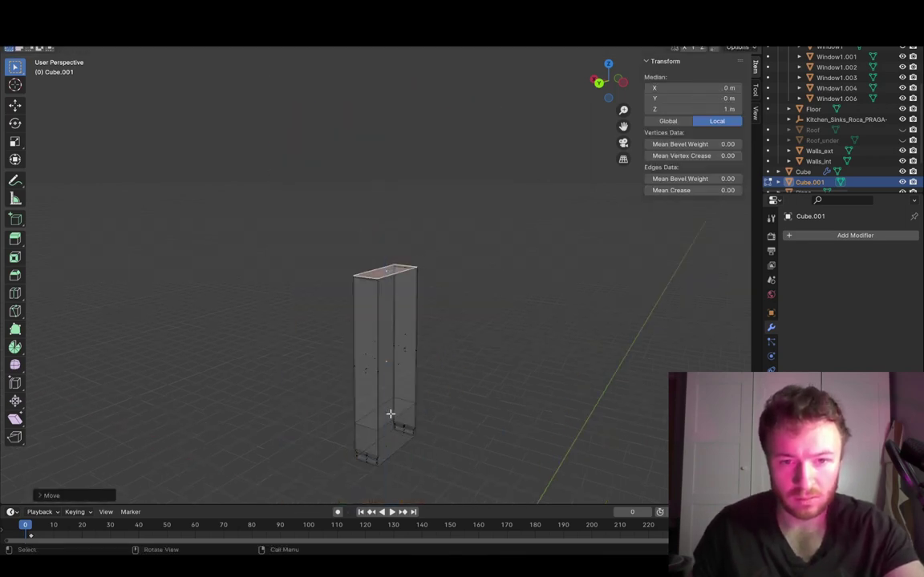
Step: Delete the faces of the original cuboid, keeping the side and top panels
key("x")
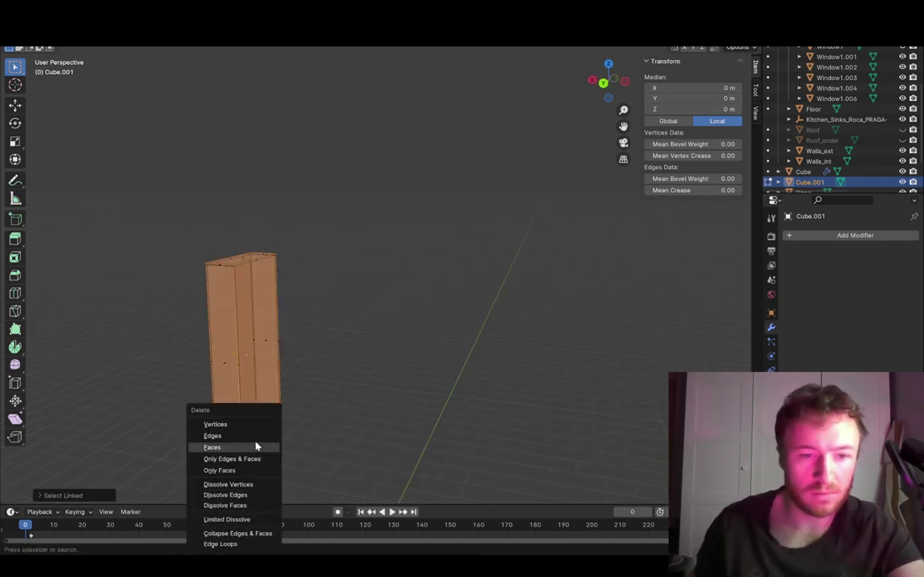
left_click(256, 446)
middle_click_drag(390, 228, 505, 173)
Step: Move the vertices on the negative X side of the bookcase panels inward 0.02 m along local X
left_click_drag(508, 171, 451, 444)
left_click(540, 354)
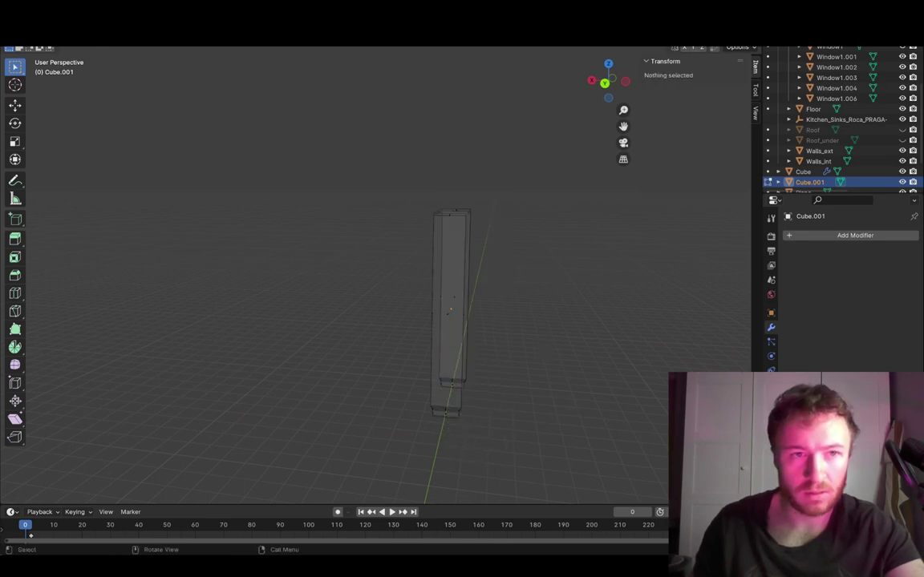
left_click_drag(505, 177, 452, 447)
key("g")
key("x")
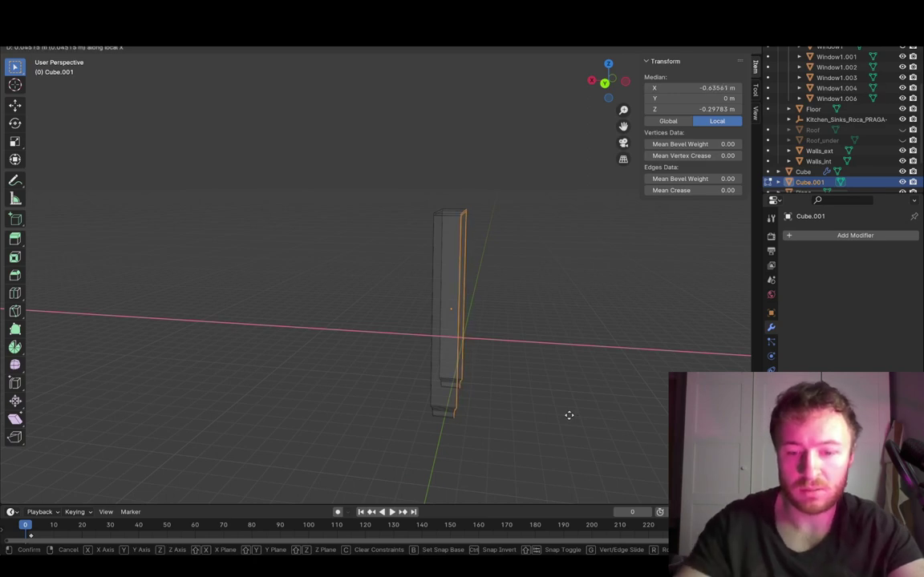
type(".02")
key("Return")
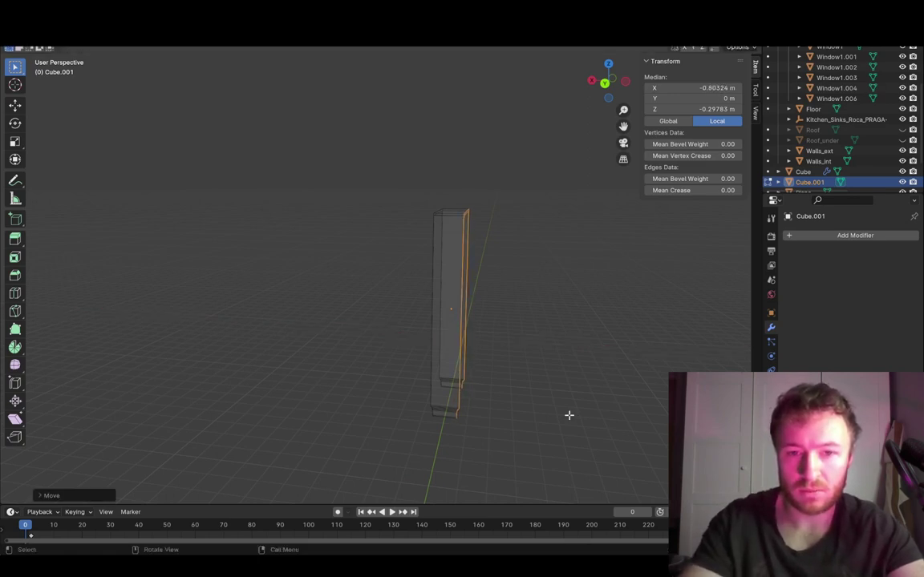
Step: Move the vertices on the positive X side of the bookcase panels by -0.02 m along local X
middle_click_drag(569, 419, 444, 419, "shift")
key("KP_Decimal")
type("gx")
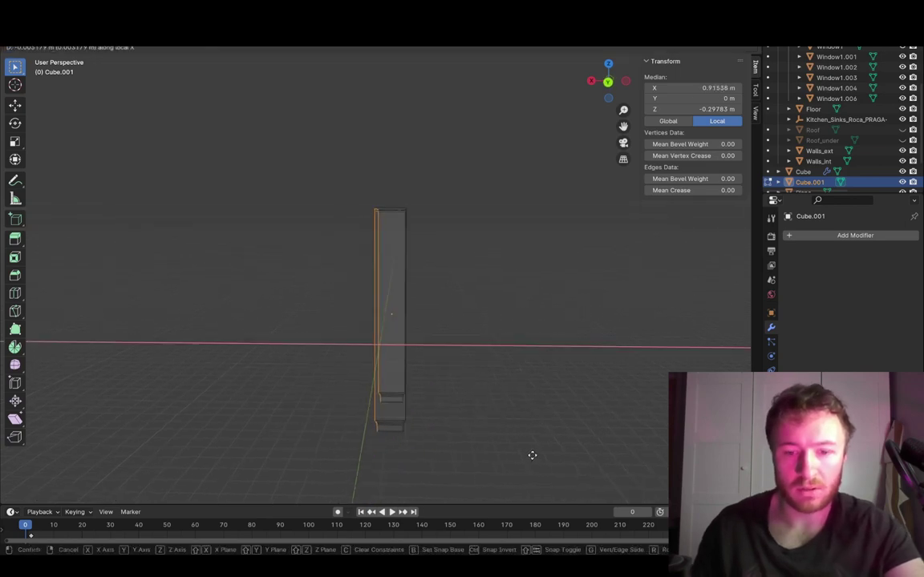
type(".0")
key("BackSpace")
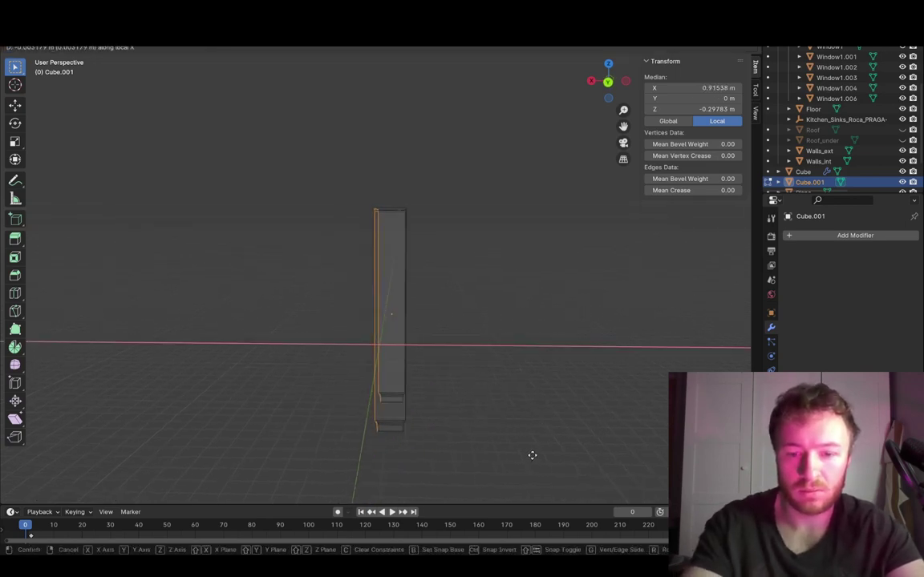
type("-.02")
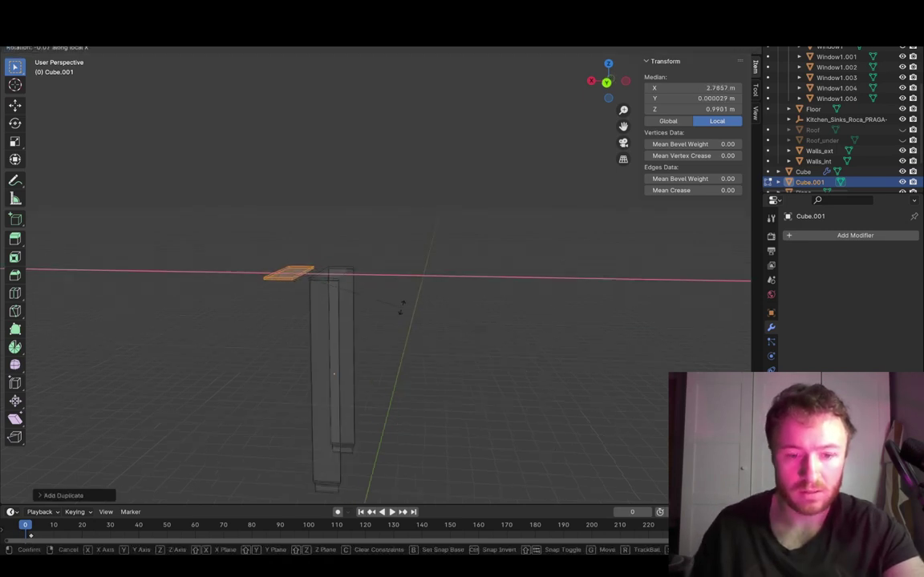
Step: Rotate the duplicated top panel 90° about its local Y axis so that it stands upright
type("y")
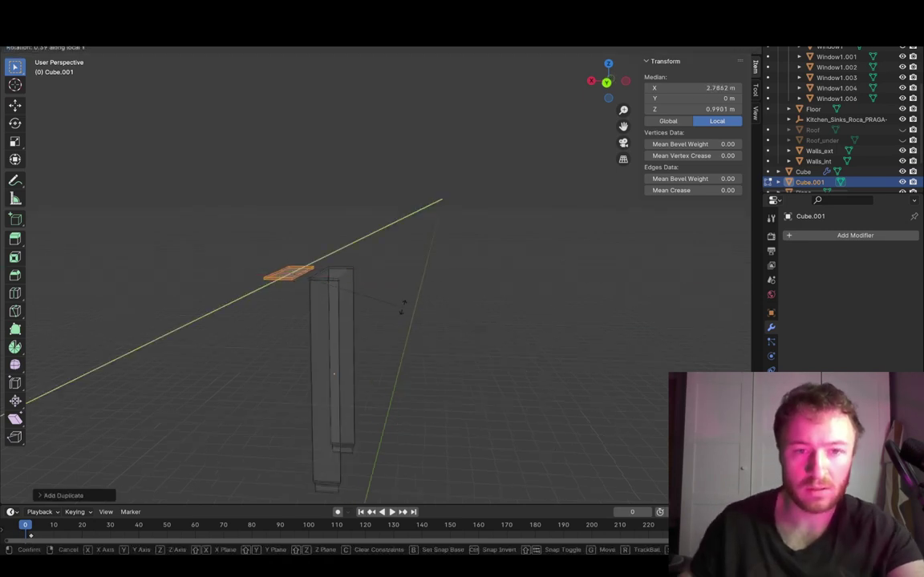
type("90")
key("Return")
Step: Move the upright panel against the frame's open side, to about 0.933 m in local X and 0.871 m in local Z
key("g")
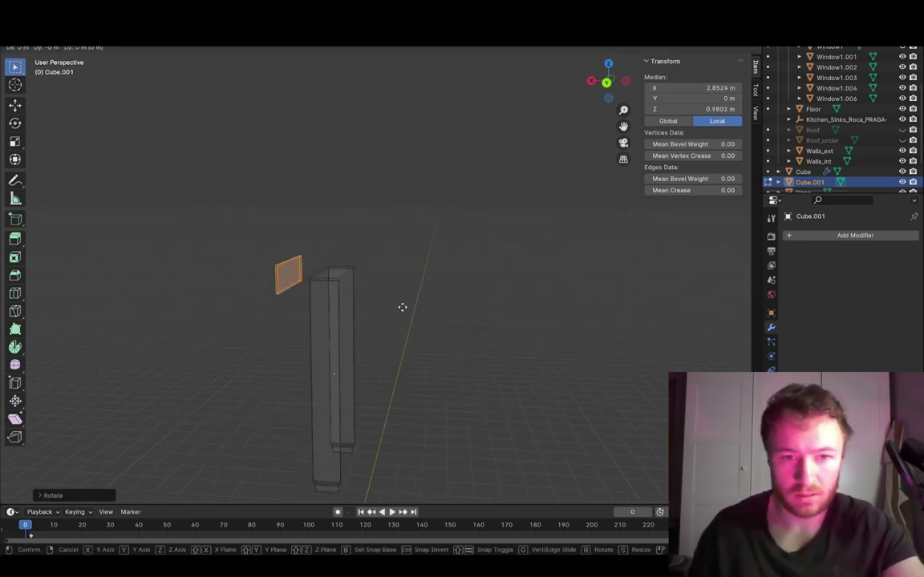
key("x")
left_click(399, 295)
middle_click_drag(399, 296, 429, 194, "shift")
scroll(425, 189, "up", 7)
key("g")
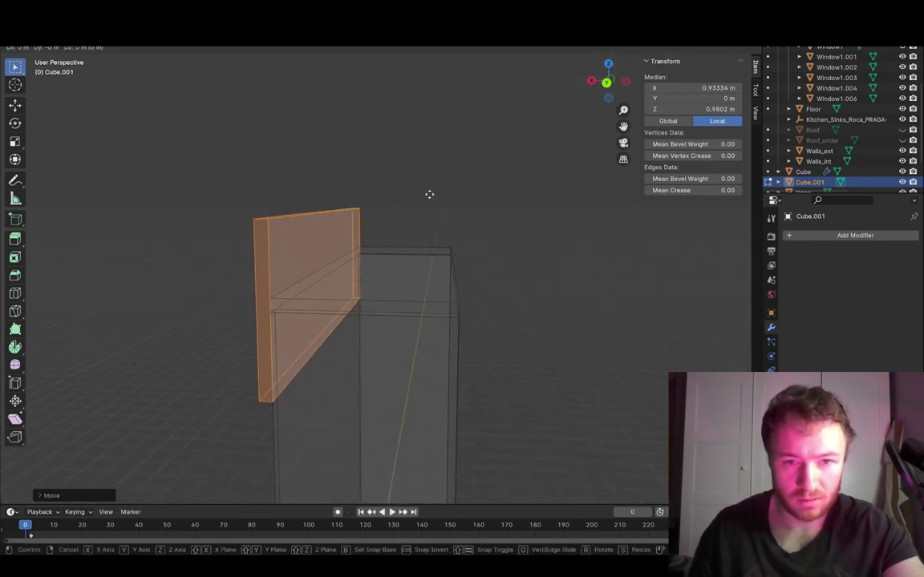
key("z")
left_click(361, 241)
scroll(390, 304, "down", 6)
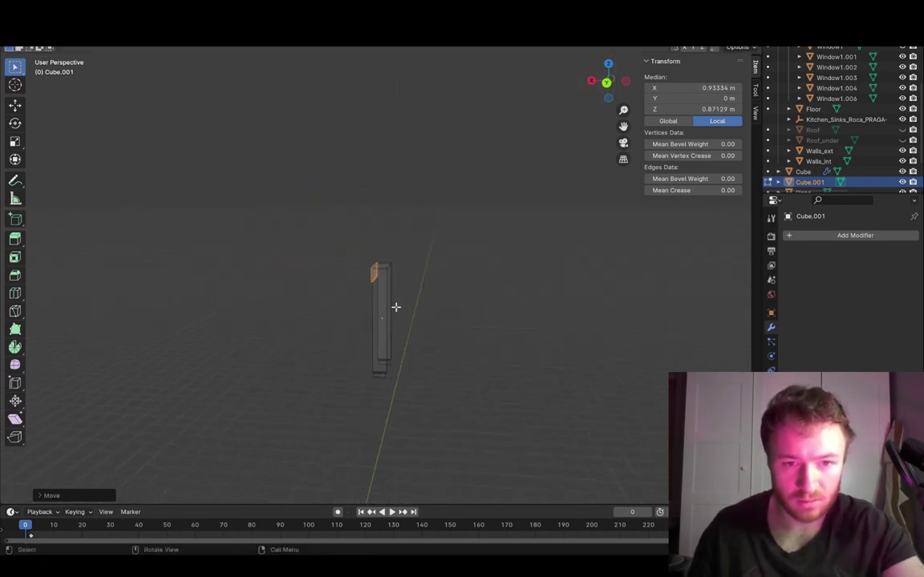
middle_click_drag(396, 302, 355, 258, "shift")
middle_click_drag(355, 258, 383, 266)
scroll(584, 245, "up", 3)
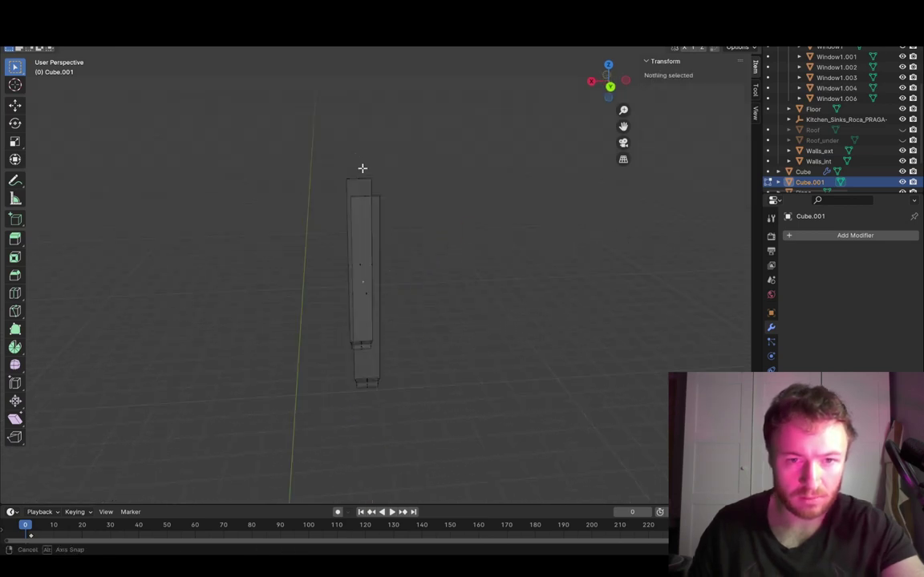
left_click_drag(354, 165, 331, 429)
left_click(455, 358)
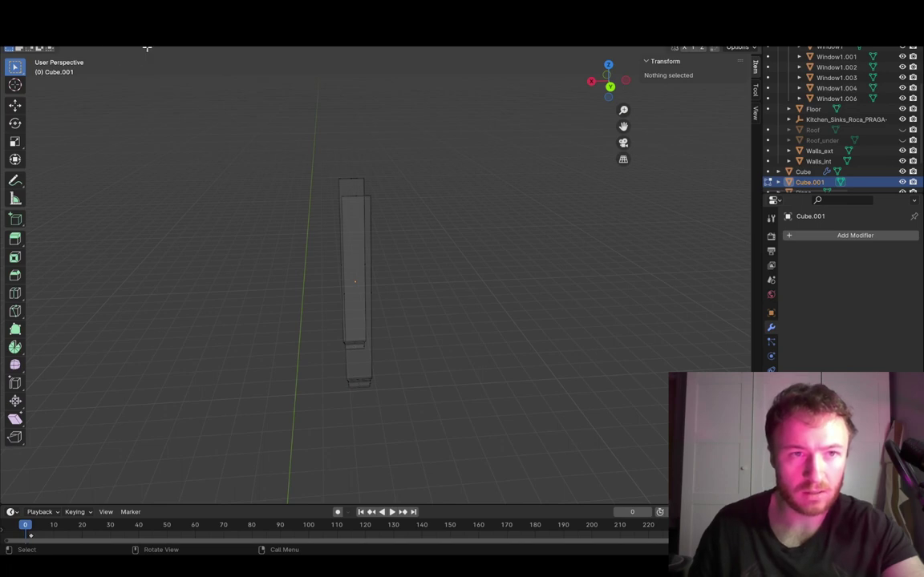
Step: Move the vertices on the bookcase's positive X side by 0.02 m along local X
left_click_drag(349, 155, 342, 451)
key("ctrl+z")
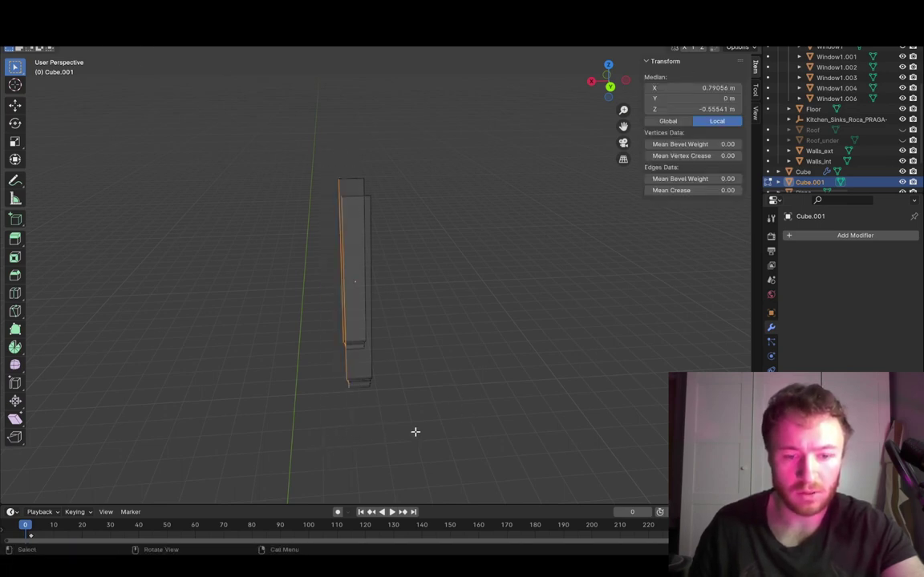
key("g")
key("x")
key("x")
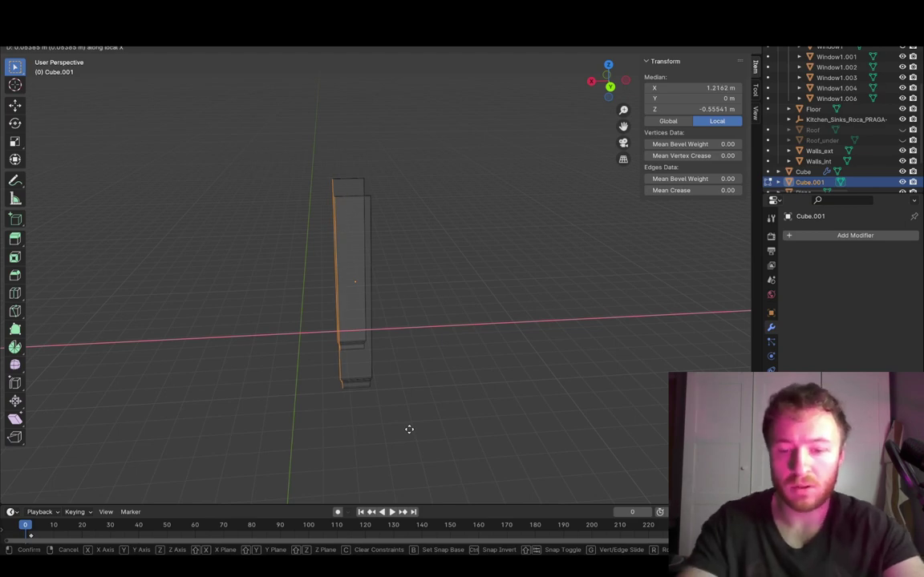
type(".02")
key("Return")
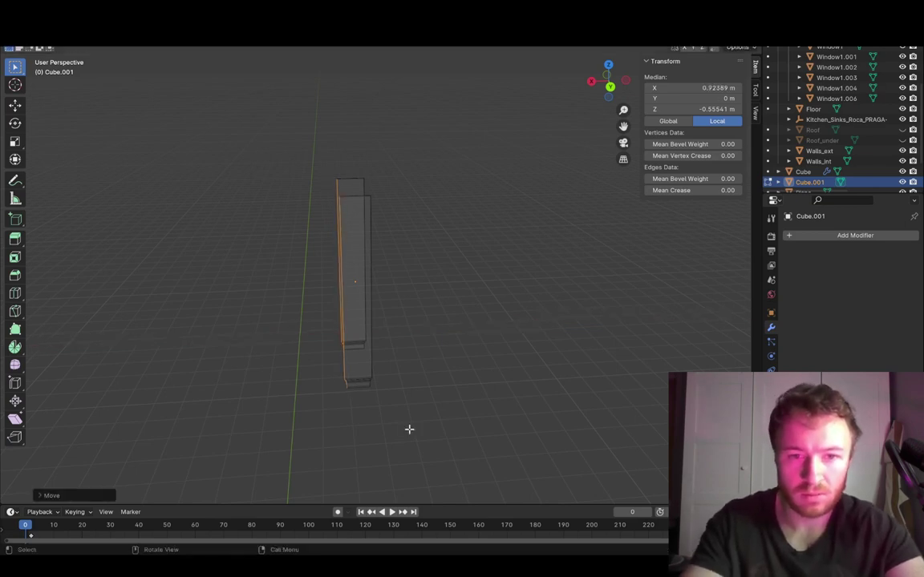
Step: Turn off X-ray for the bookcase and enable the Face Orientation overlay to check its normals
key("Tab")
scroll(409, 429, "up", 5)
left_click(441, 188)
key("alt+z")
key("Tab")
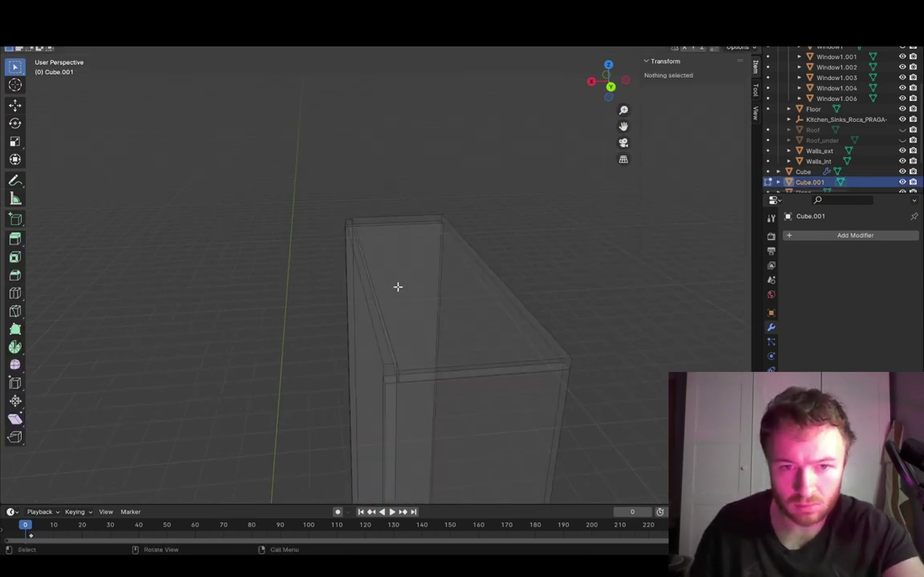
key("Tab")
key("alt+z")
middle_click_drag(447, 288, 370, 209)
left_click(661, 37)
left_click(685, 37)
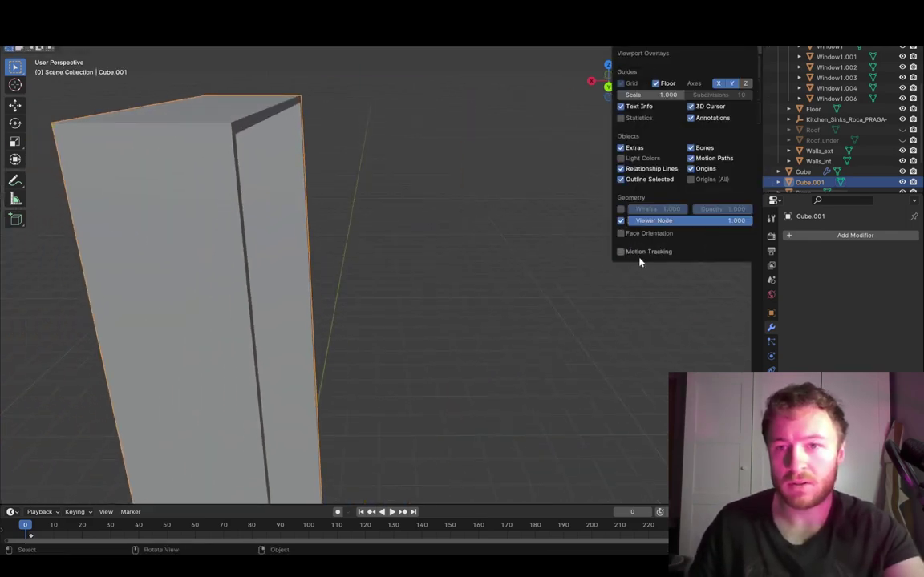
left_click(622, 234)
Step: Duplicate the top panel and place the copy directly beneath it, at about 0.970 m in local Z
scroll(451, 249, "down", 5)
key("Tab")
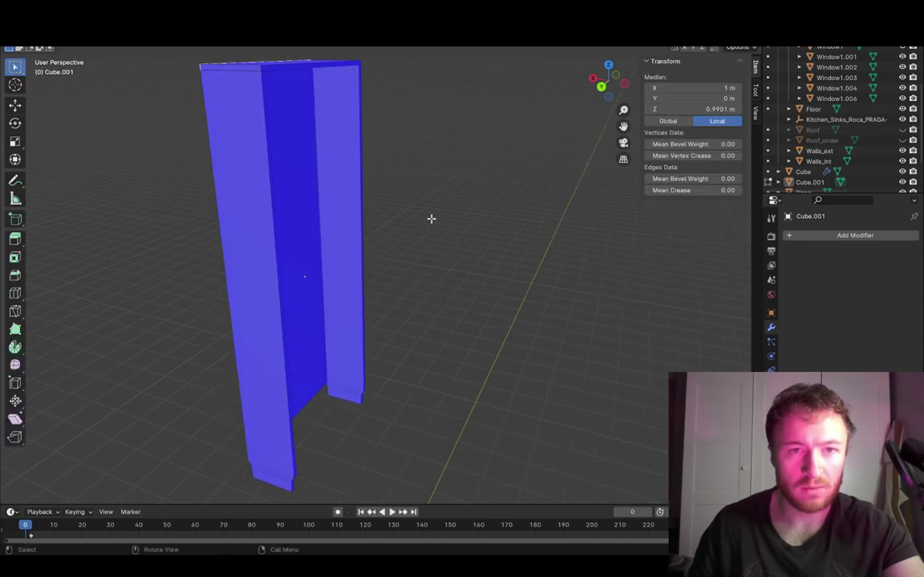
left_click(478, 136)
middle_click_drag(484, 132, 482, 138, "shift")
key("l")
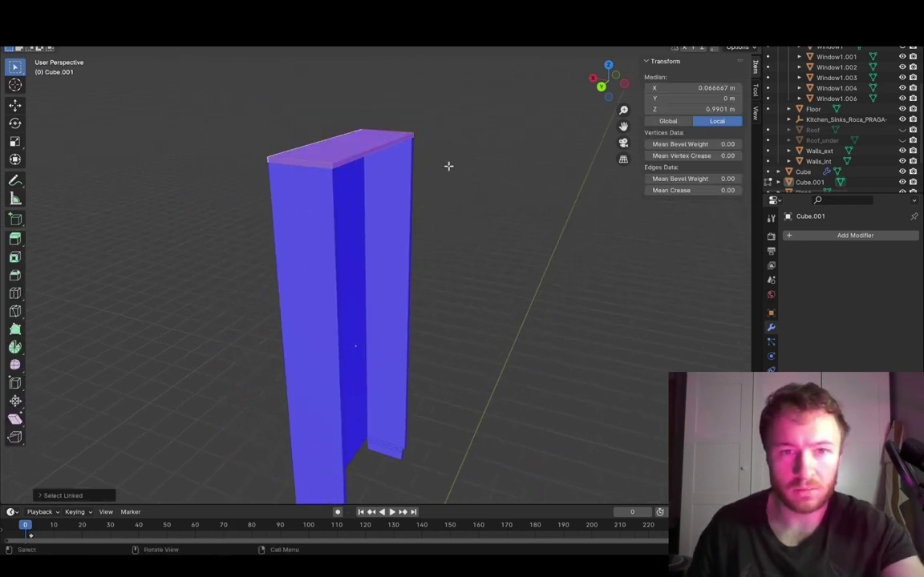
key("shift+d")
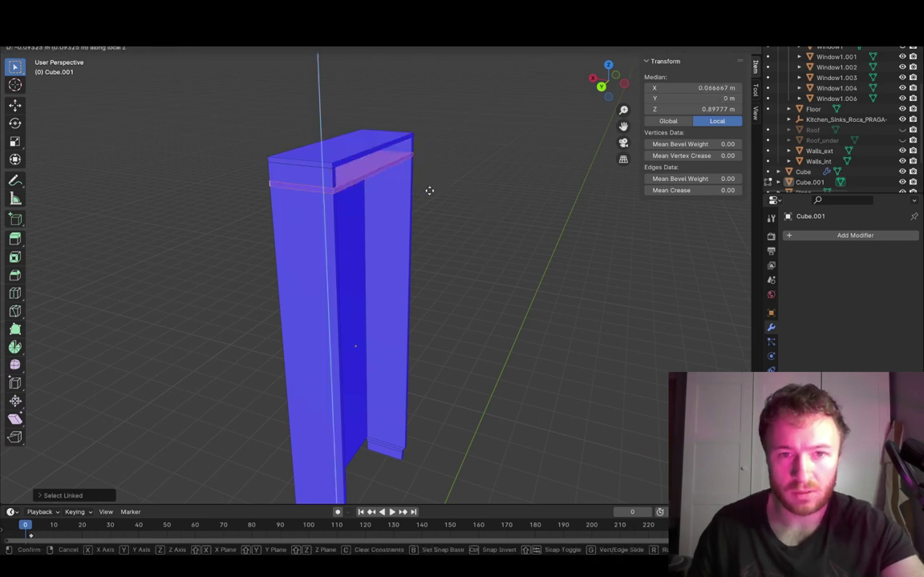
key("z")
key("z")
left_click(417, 144)
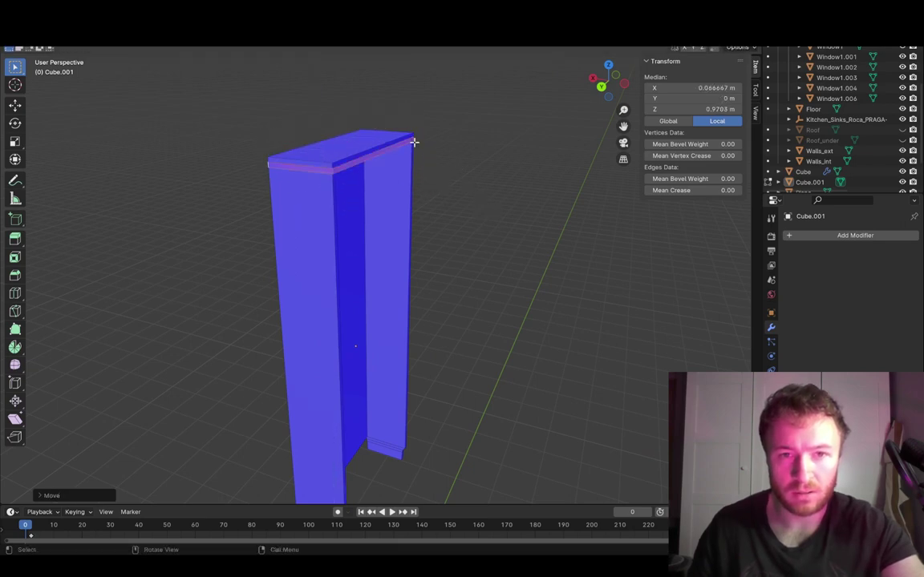
Step: Lower the duplicated panel by 0.3 m along local Z to form the first shelf
key("g")
key("z")
key("z")
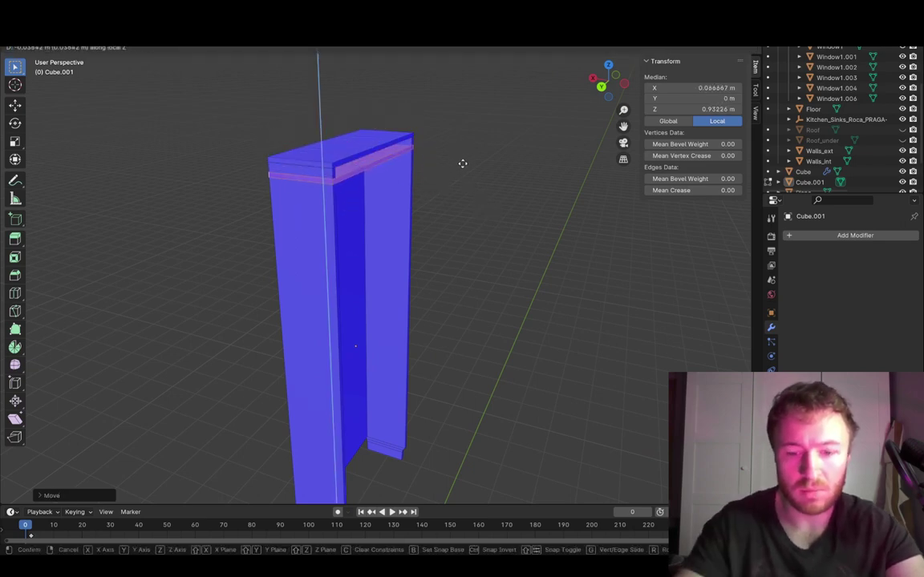
type(".3-")
key("Return")
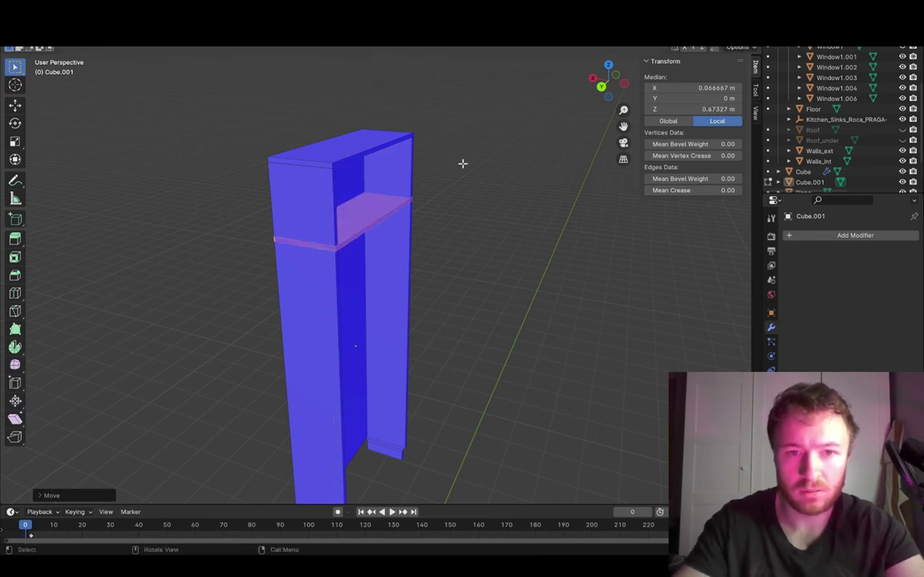
Step: Move the shelf's end face on the positive Y side inward along local Y, snapping it to the side panel's inner face
middle_click_drag(555, 183, 571, 195, "shift")
left_click(412, 301)
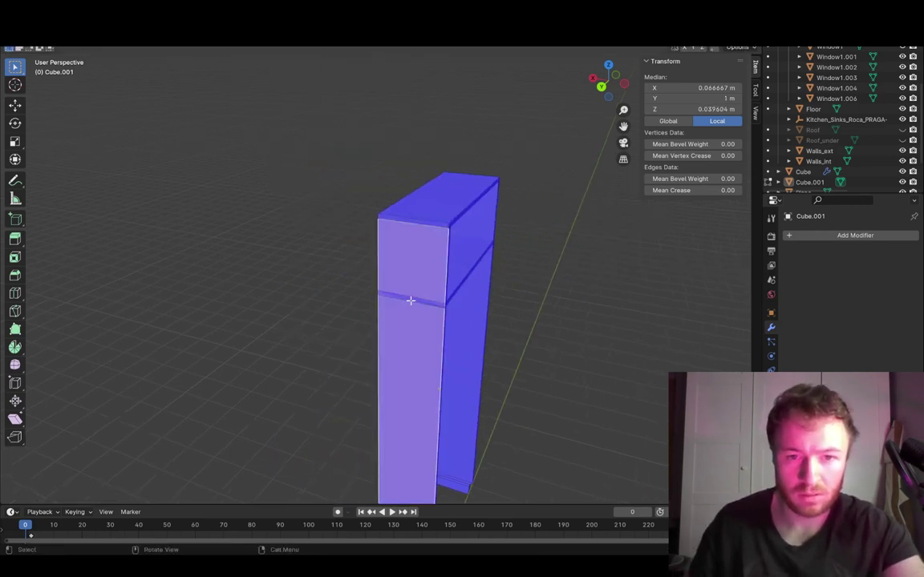
left_click(425, 301)
middle_click_drag(483, 301, 378, 281, "shift")
key("g")
key("x")
key("x")
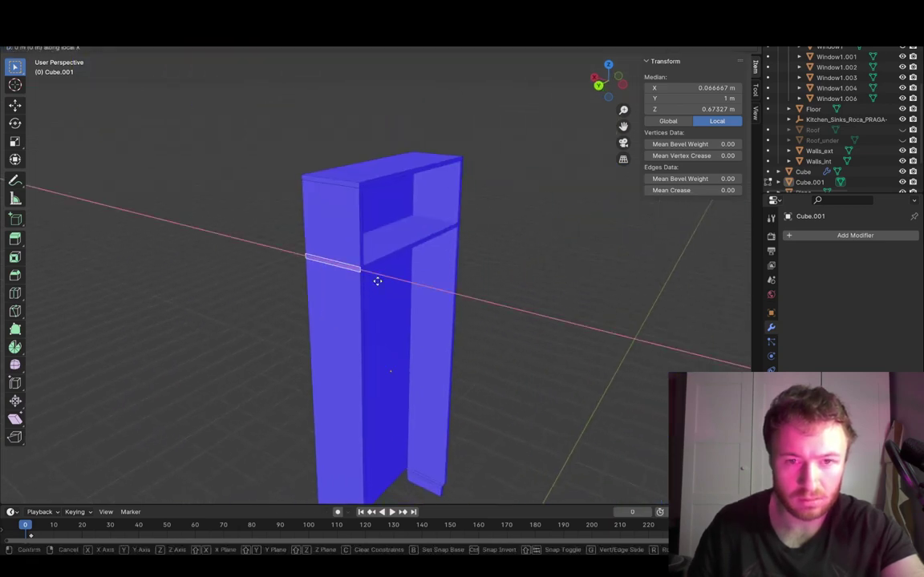
key("y")
key("y")
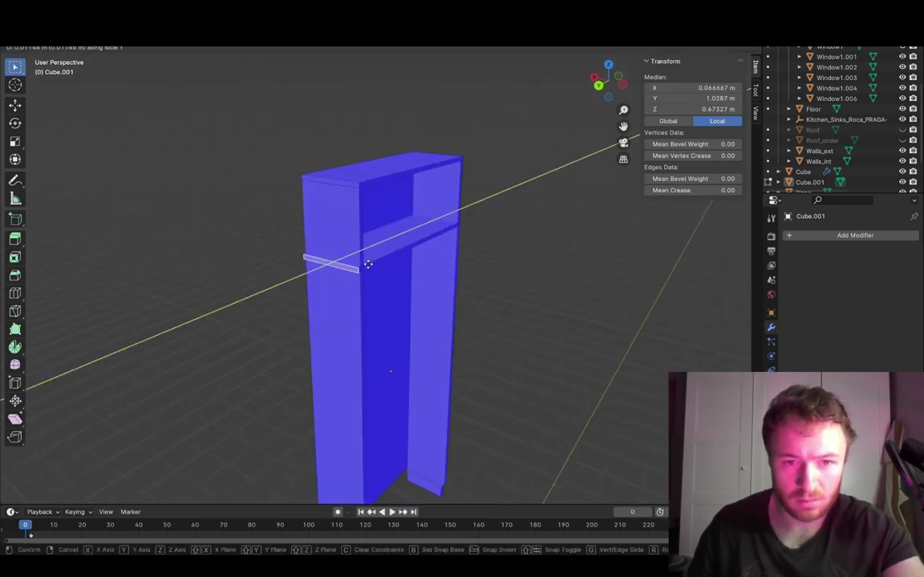
left_click(373, 193)
Step: Move the shelf's opposite end face along local Y, snapping it to the other side panel's inner face
middle_click_drag(447, 225, 340, 272)
key("g")
key("x")
key("y")
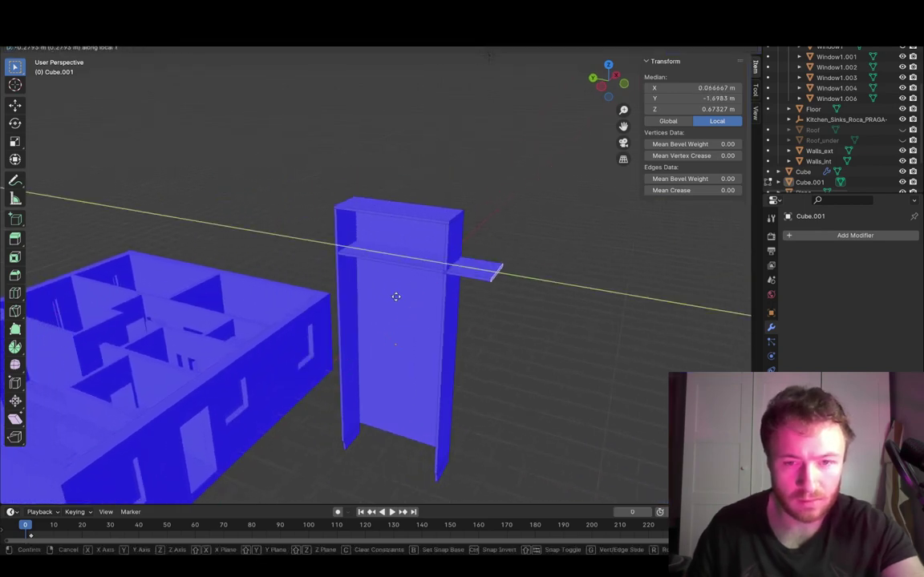
left_click(442, 226)
Step: Move the shelf's rear face along local X to about 0.867 m, snapping it to the back panel's inner face
middle_click_drag(461, 267, 481, 281)
mouse_move(482, 281)
middle_mouse_down()
mouse_move(515, 282)
mouse_move(469, 282)
middle_mouse_up()
left_click(240, 185)
left_click(234, 185)
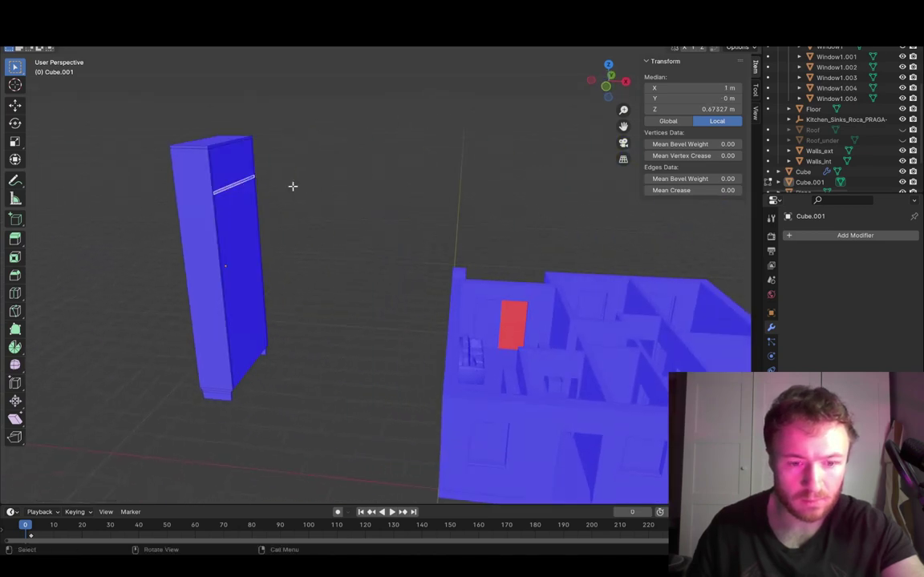
key("g")
key("x")
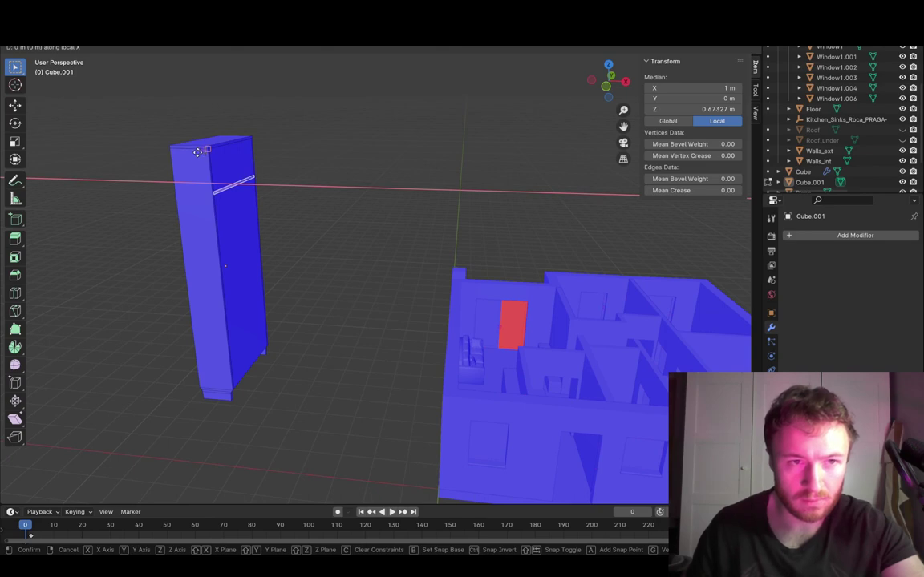
left_click(240, 165)
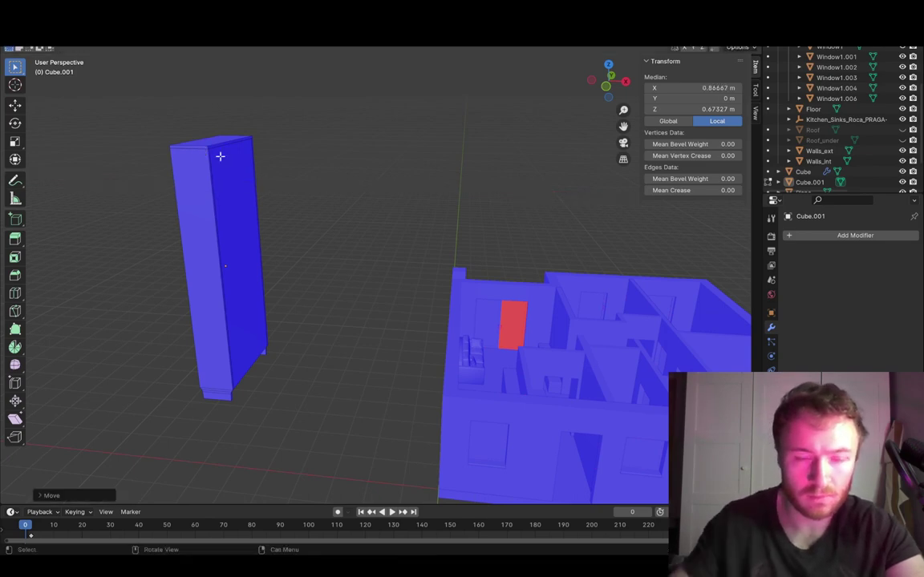
Step: Isolate the bookcase by hiding all other scene objects, and reopen its mesh for editing
key("Tab")
scroll(347, 180, "down", 8)
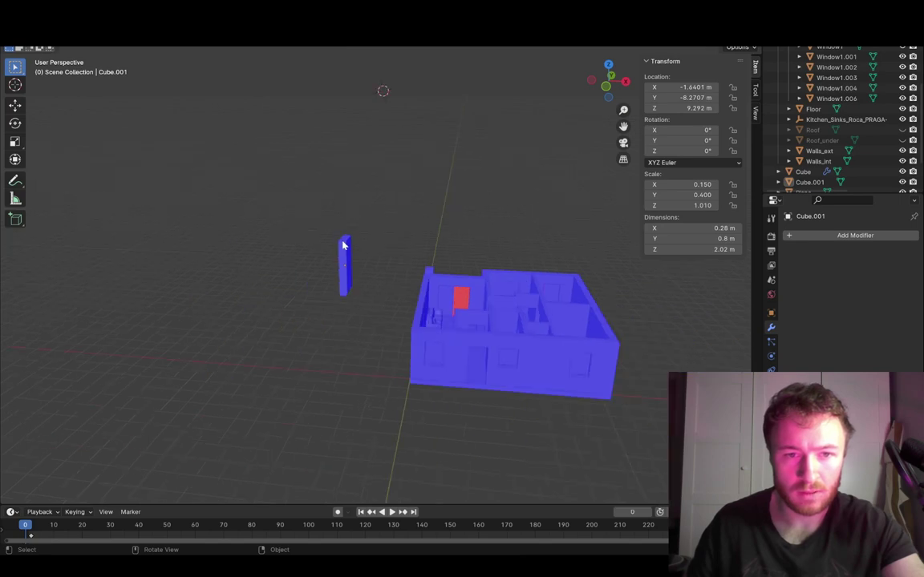
middle_click_drag(343, 246, 417, 303)
key("shift+h")
scroll(318, 353, "up", 4)
key("Tab")
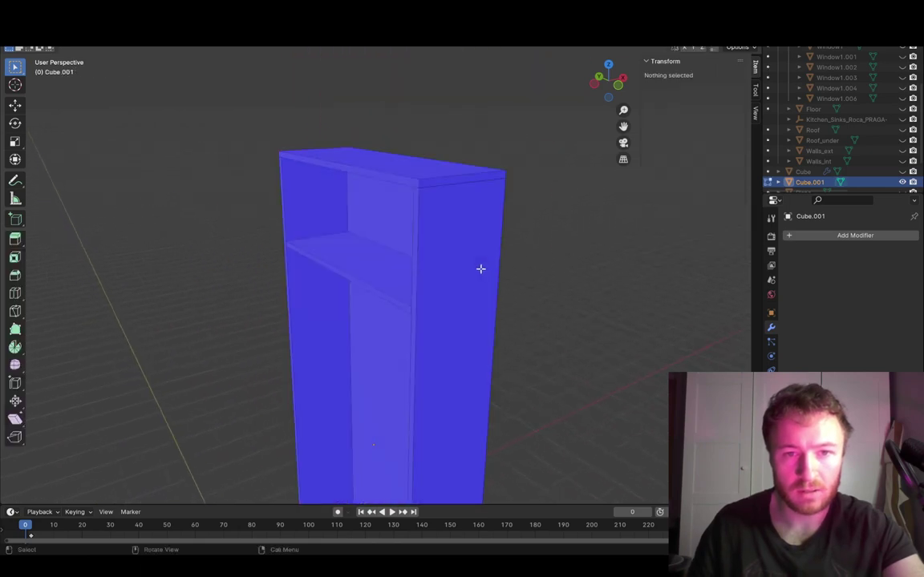
Step: Duplicate the first shelf 0.32 m downward along local Z to make the second shelf
middle_click_drag(479, 268, 415, 258)
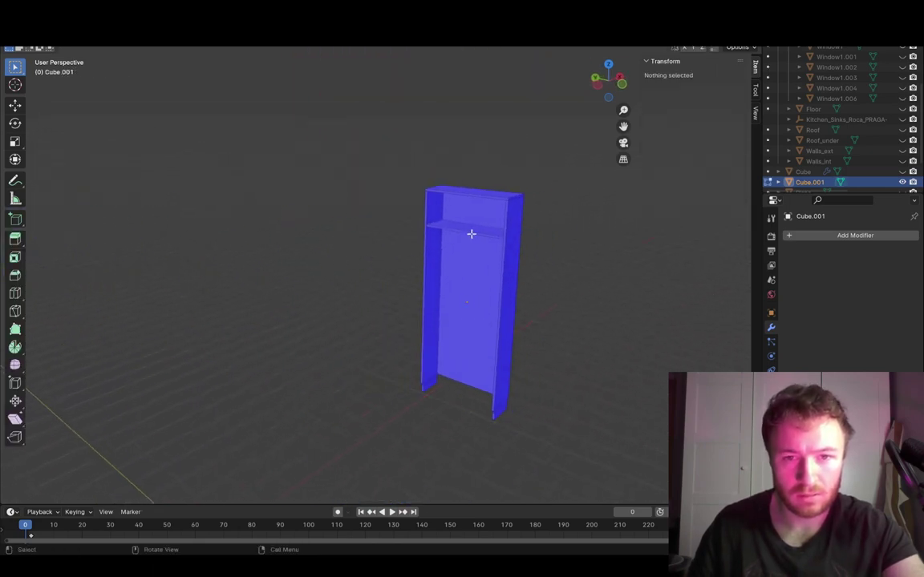
key("l")
key("shift+d")
key("z")
key("z")
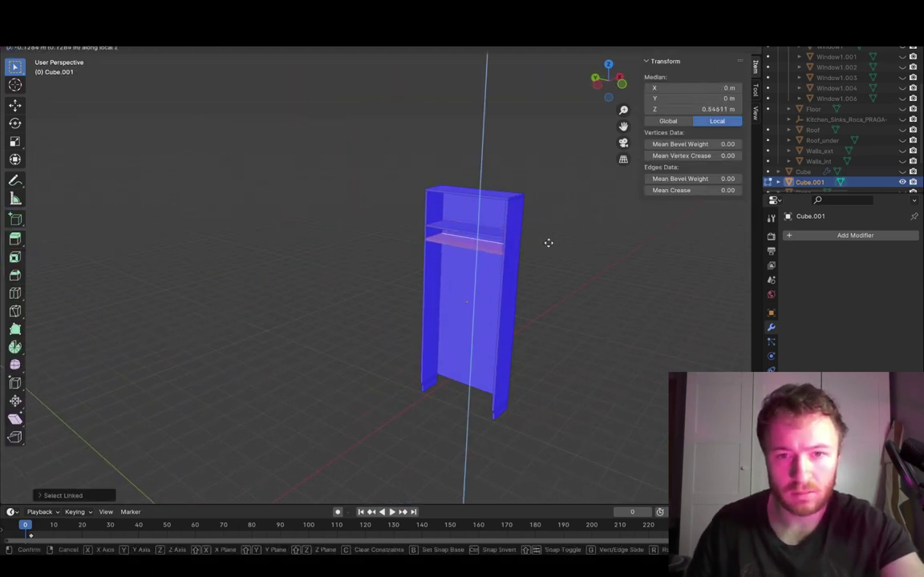
type(".32")
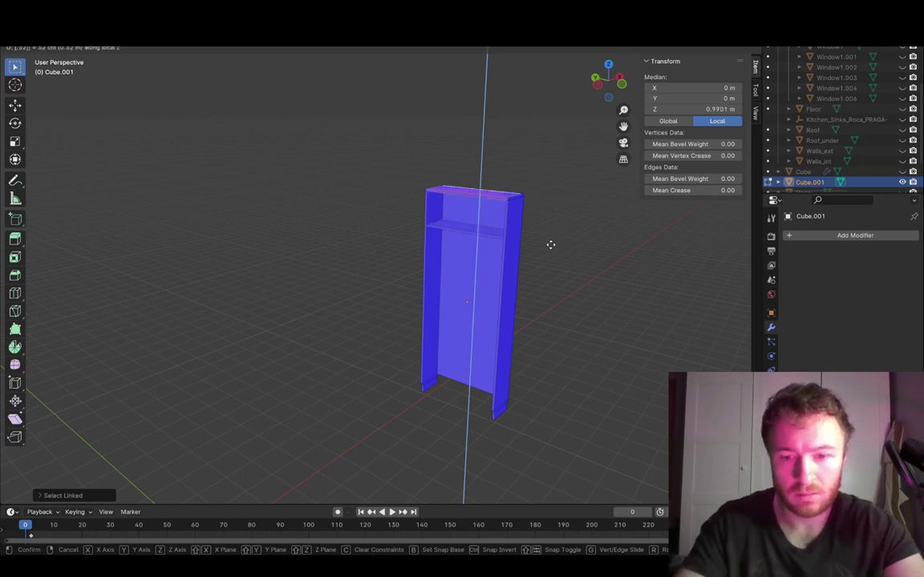
key("Return")
Step: Duplicate the second shelf by -0.32 m along local Z to make the third shelf
key("shift+d")
key("z")
key("z")
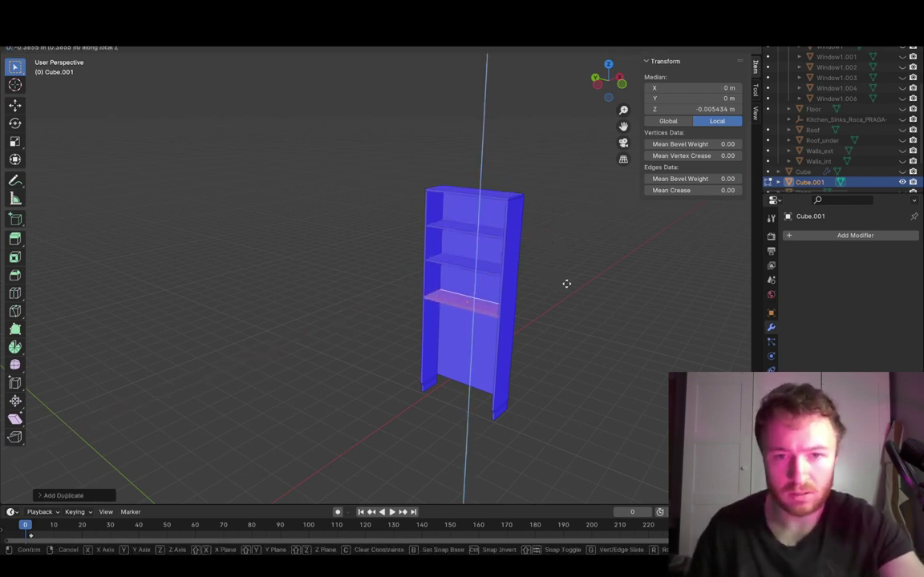
type(".32")
type("-")
key("Return")
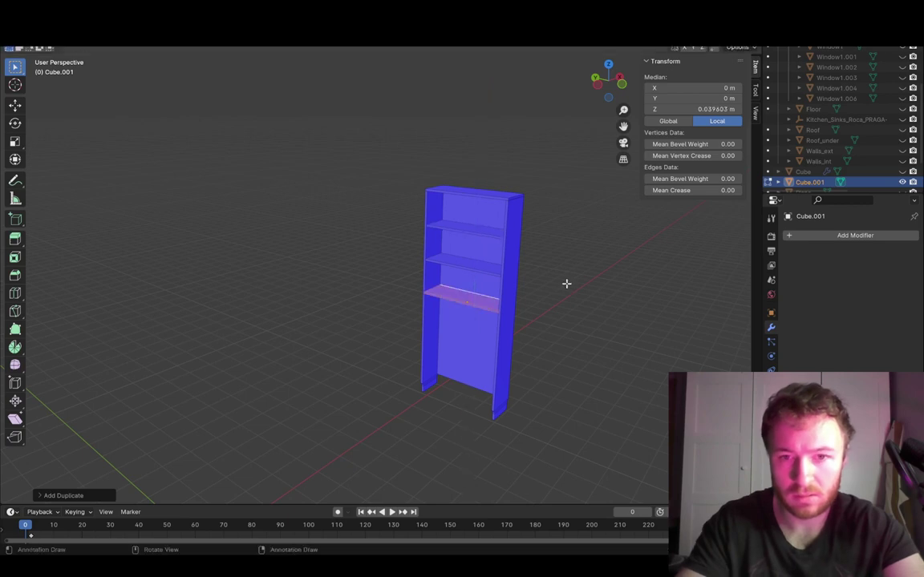
Step: Duplicate the third shelf by -0.32 m along local Z to make the fourth shelf
key("shift+d")
key("z")
key("z")
type(".32-")
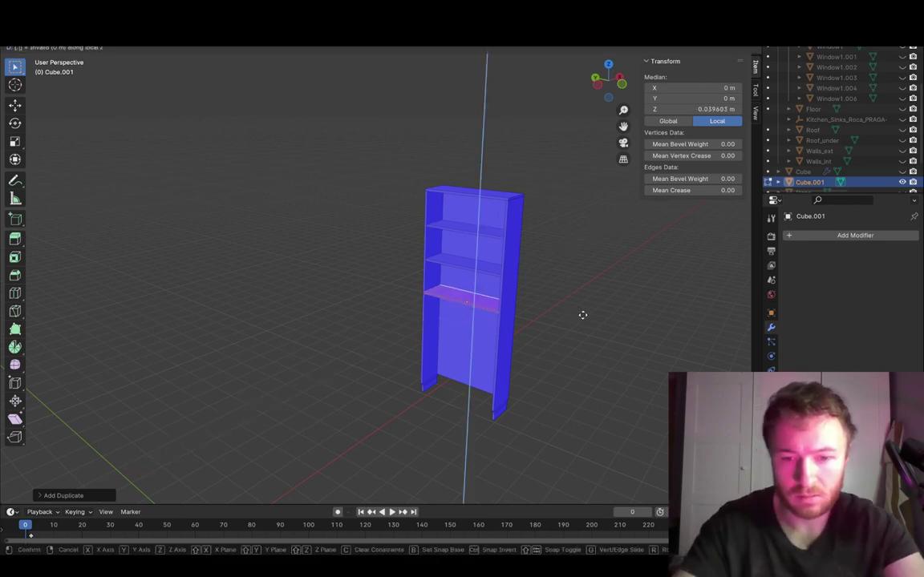
key("Return")
Step: Duplicate the fourth shelf by -0.32 m along local Z to make the fifth shelf
key("shift+d")
key("z")
key("z")
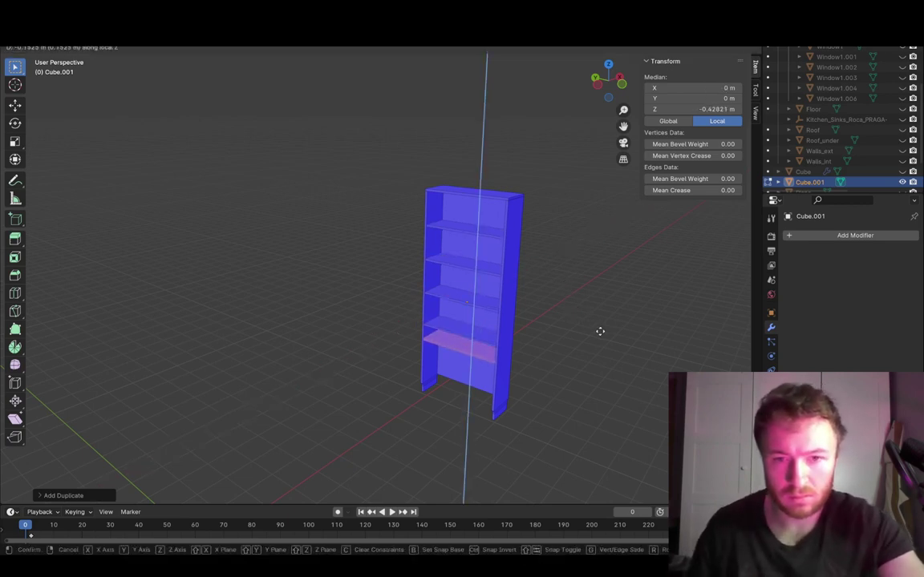
type(".32")
key("minus")
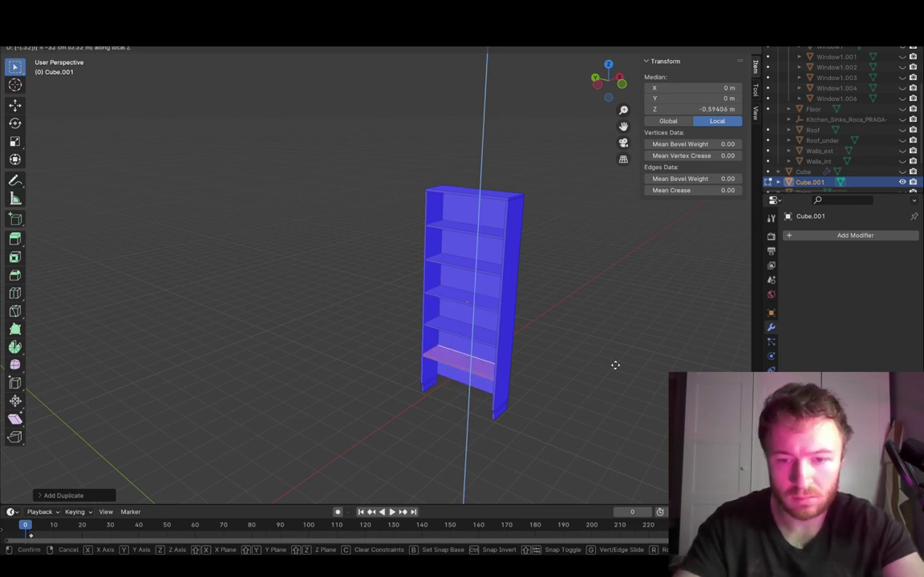
key("Return")
Step: Duplicate the fifth shelf down along local Z to about -0.911 m as the bottom panel, and finish editing the mesh
key("shift+d")
key("z")
key("z")
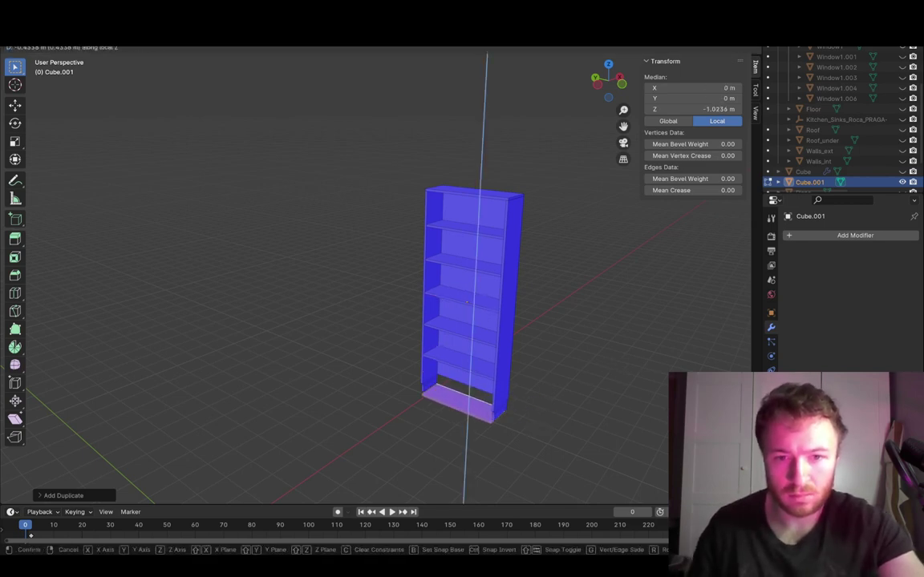
key("Return")
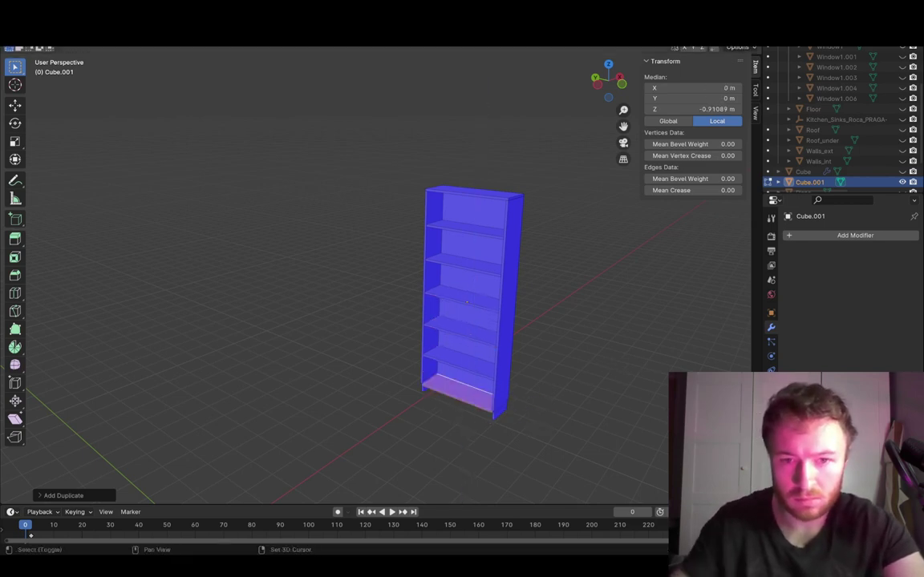
middle_click_drag(688, 412, 497, 421, "shift")
left_click(422, 379)
middle_click_drag(478, 350, 385, 297, "shift")
key("Tab")
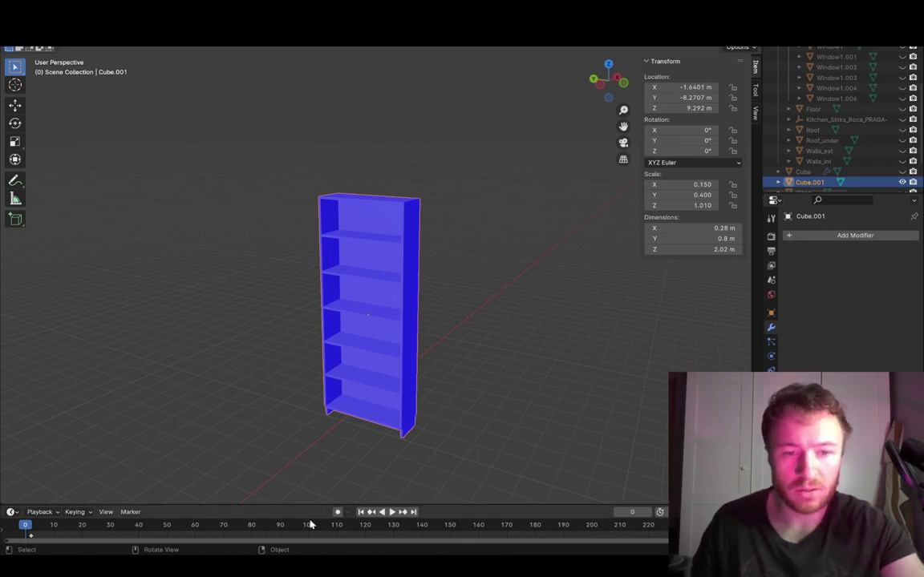
Step: Duplicate the top panel out in front of the bookcase, to about -4.58 m in local X, and rotate the copy 90° about its Y axis
key("Tab")
middle_click_drag(441, 227, 499, 240, "shift")
middle_click_drag(320, 254, 404, 276, "shift")
key("l")
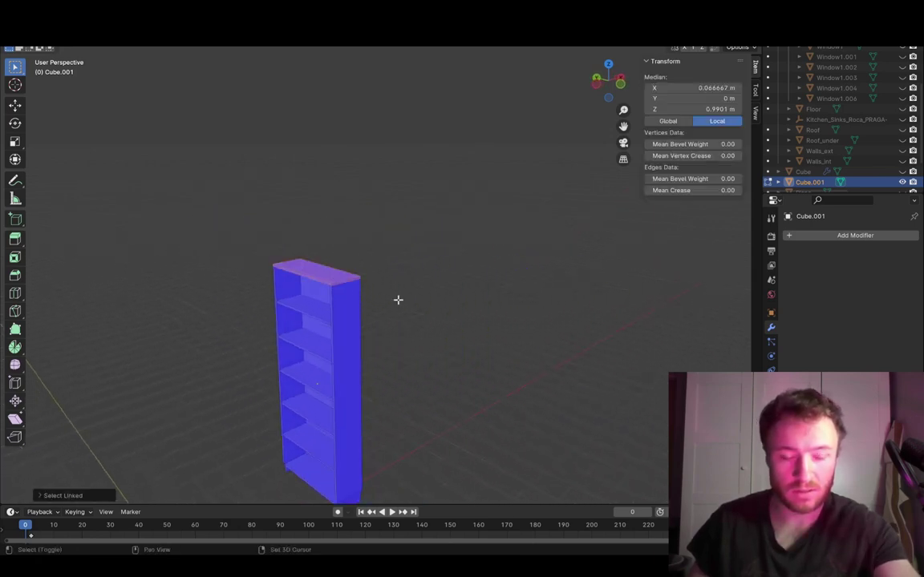
key("shift+d")
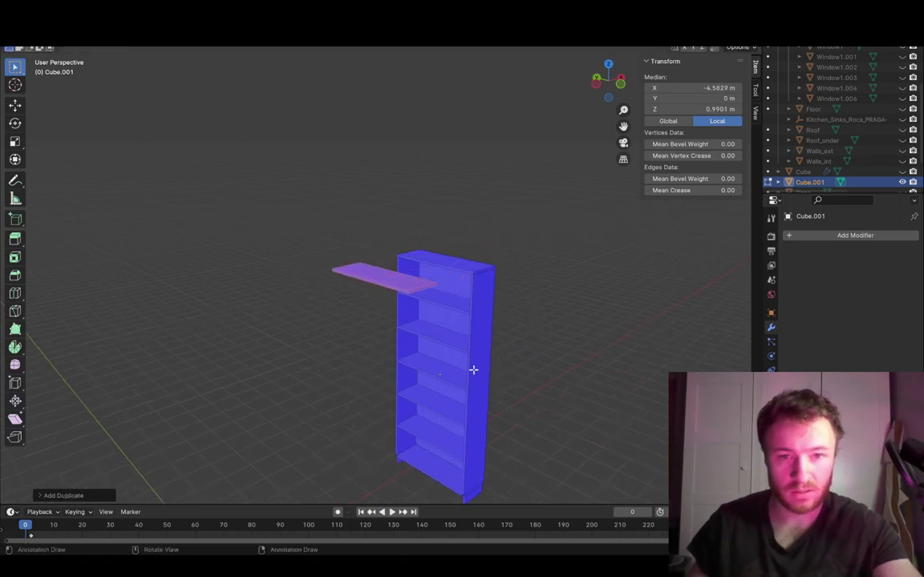
type("rxy90")
key("Return")
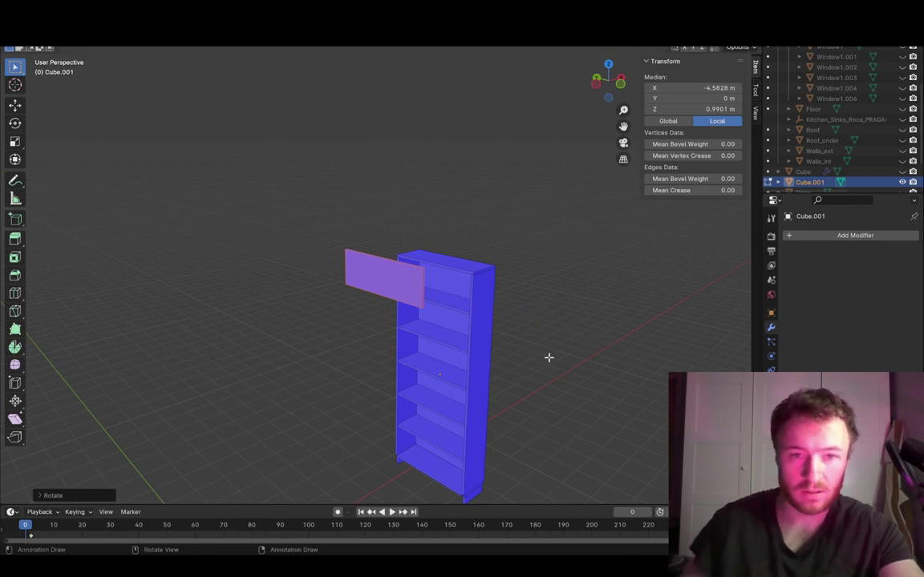
Step: Move the rotated panel along local X to about -0.933 m, against the front of the bookcase
middle_click_drag(570, 353, 552, 345)
key("g")
key("x")
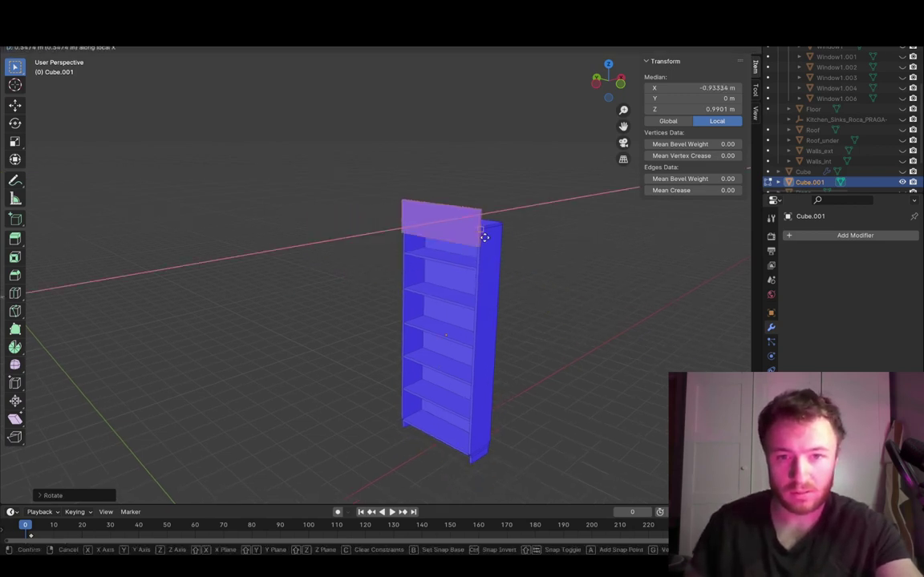
left_click(486, 226)
middle_click_drag(526, 248, 285, 245)
scroll(273, 239, "up", 7)
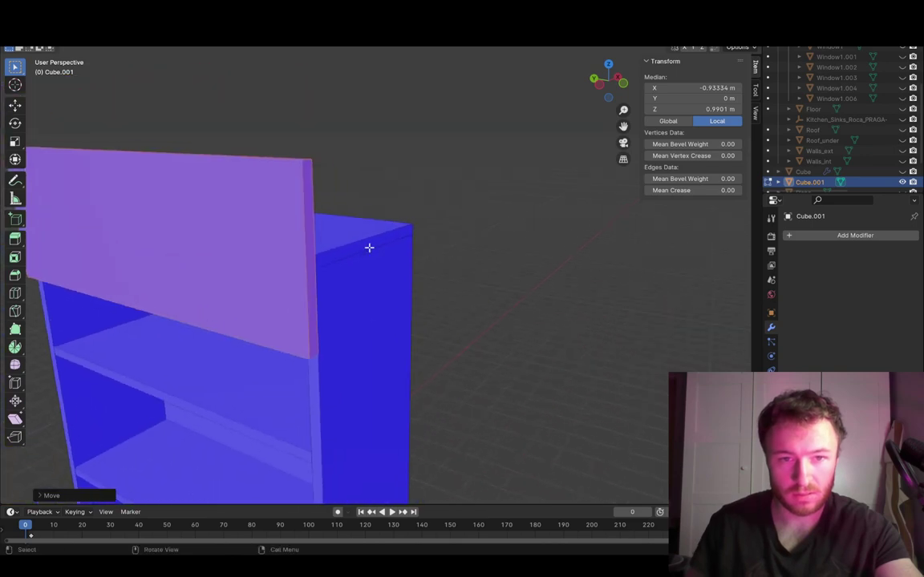
Step: Lower the front panel along local Z to about 0.861 m so its upper edge lines up with the bookcase top
key("g")
key("z")
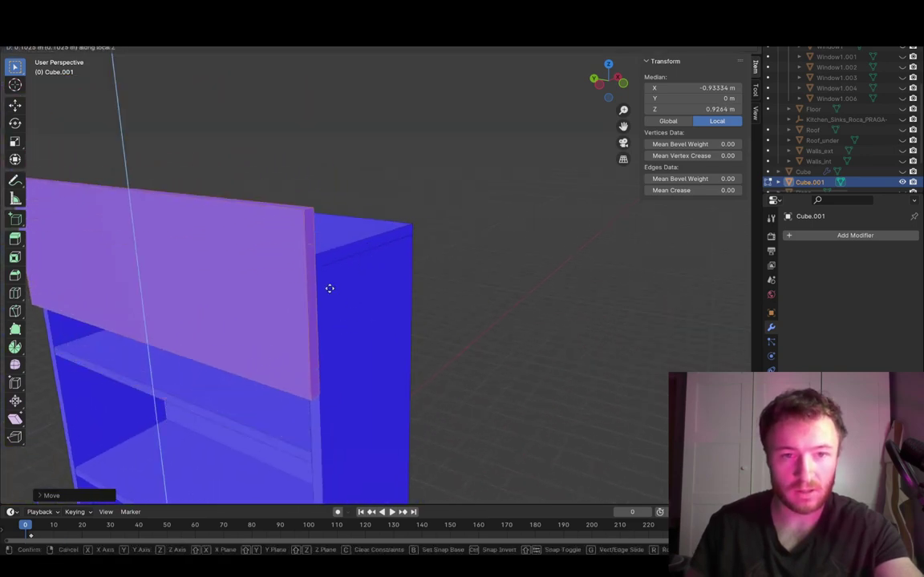
left_click(316, 257)
scroll(355, 331, "down", 4)
middle_click_drag(355, 330, 366, 291, "shift")
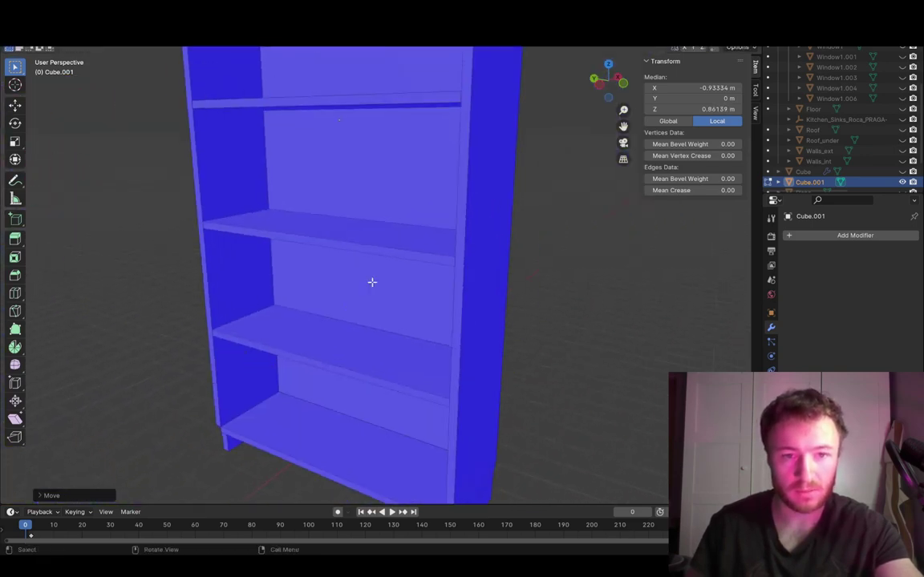
Step: Move the lower front edge of the bottom panel inward along local X to about -0.764 m
scroll(430, 237, "down", 5)
scroll(436, 318, "up", 5)
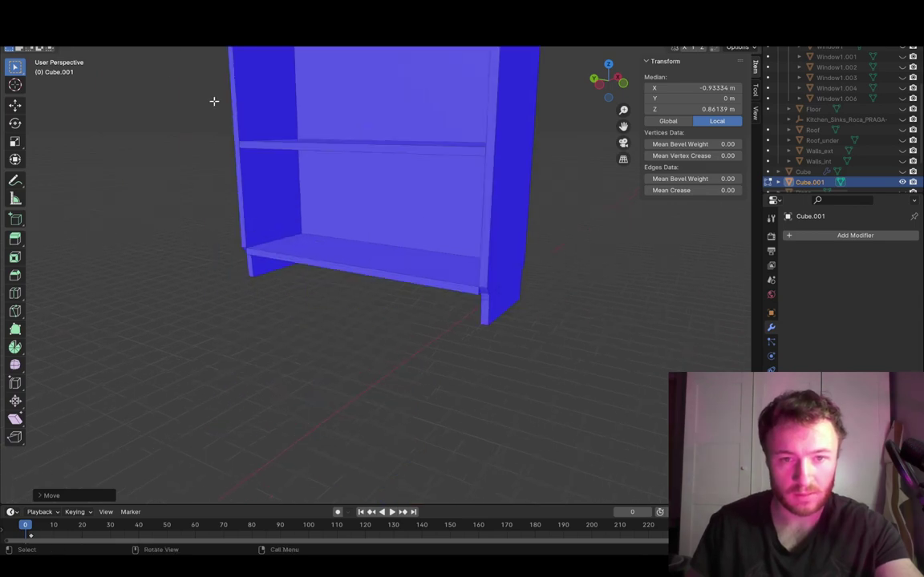
left_click(101, 36)
left_click(407, 282)
key("g")
key("x")
key("x")
key("y")
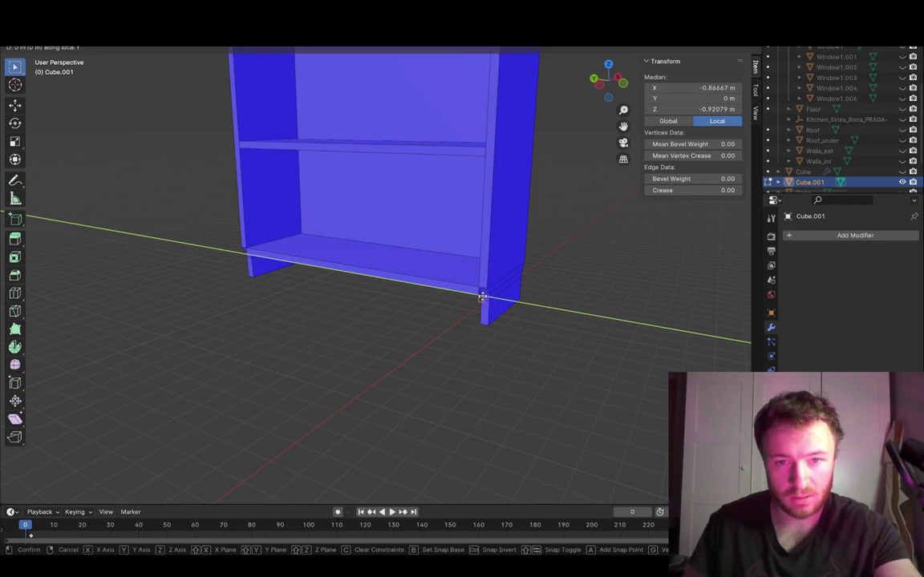
key("x")
left_click(479, 295)
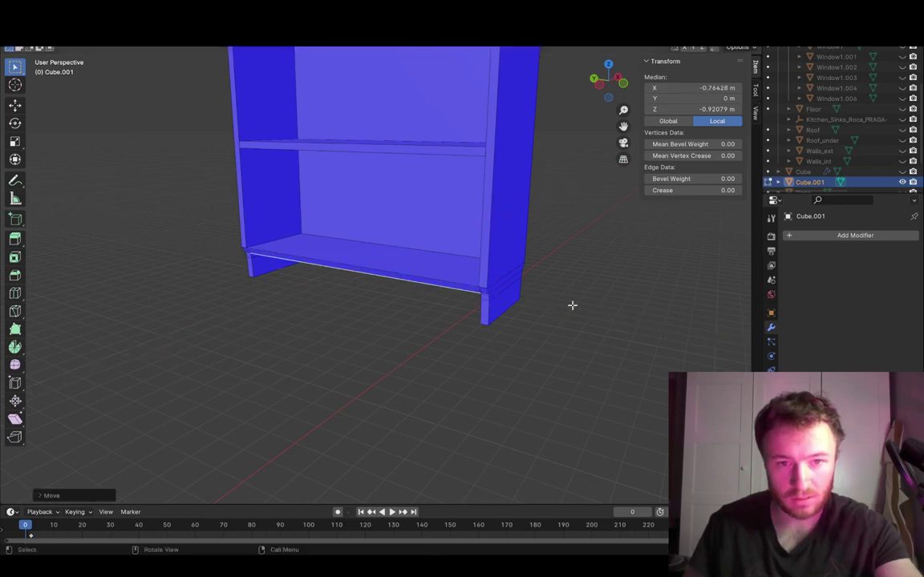
left_click(571, 306)
Step: Stretch the front panel to the base by moving its lower face down along local Z to about -0.901 m
middle_click_drag(514, 248, 522, 291, "shift")
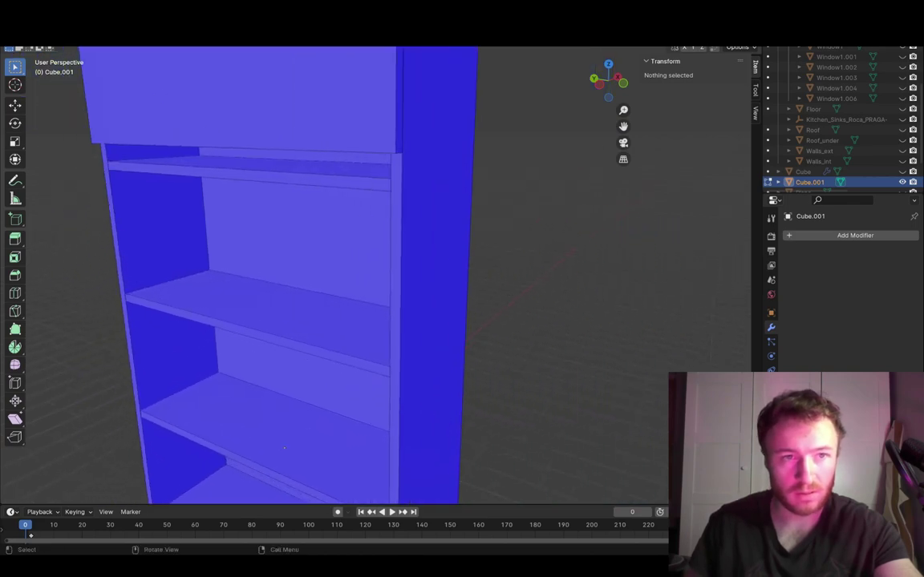
middle_click_drag(317, 171, 351, 254, "shift")
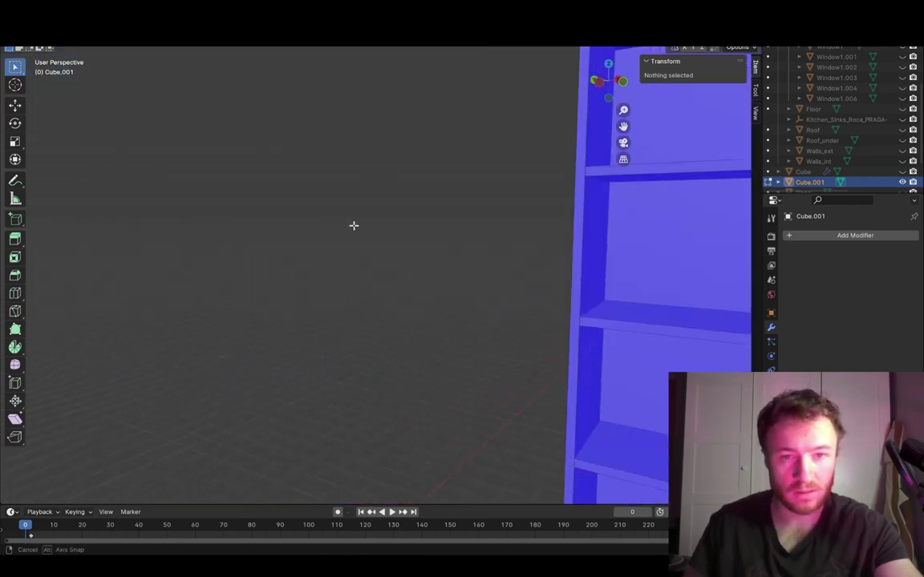
middle_click_drag(353, 226, 355, 94)
left_click(334, 81)
scroll(478, 241, "down", 5)
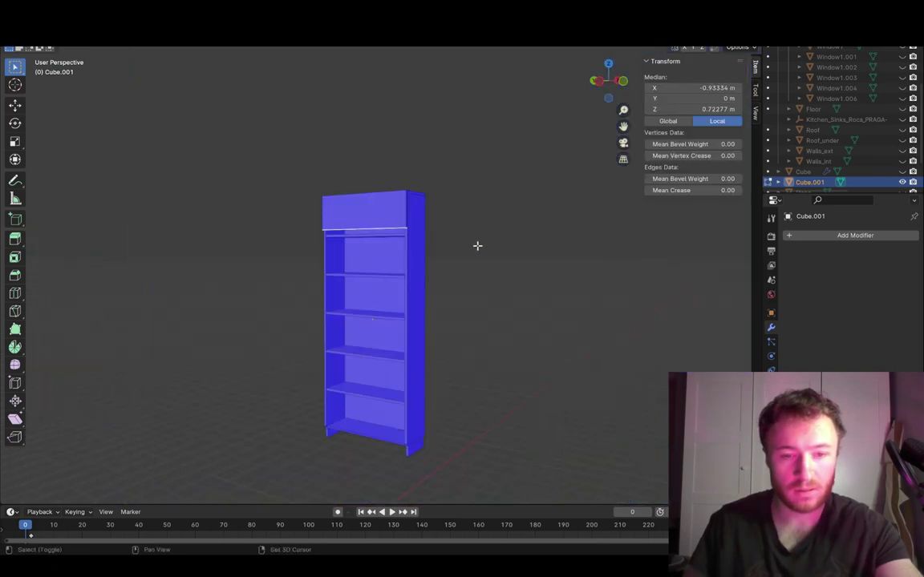
key("g")
key("z")
key("z")
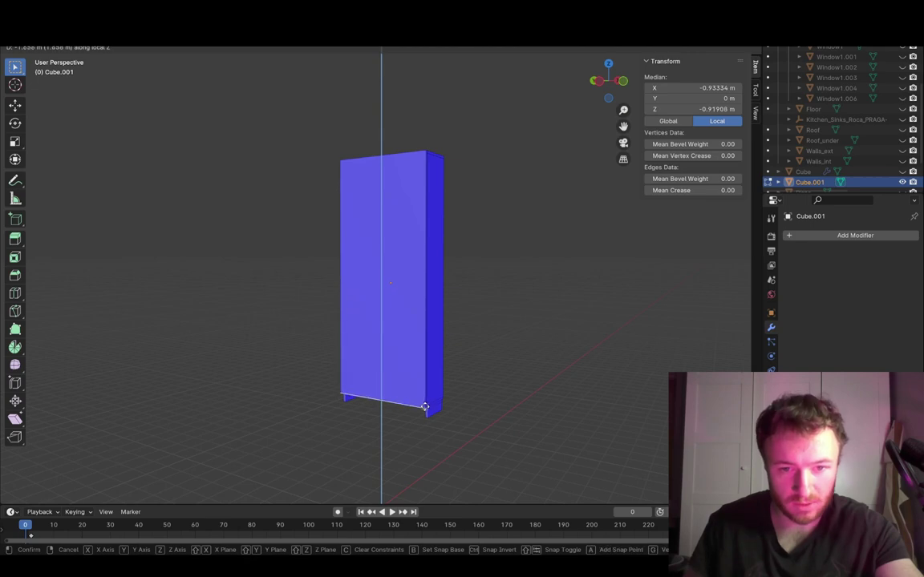
left_click(421, 400)
Step: Narrow the front panel to a half-width door by moving its side face 0.4 m along local Y
middle_click_drag(421, 400, 559, 299)
left_click(381, 184)
key("g")
key("x")
type("y")
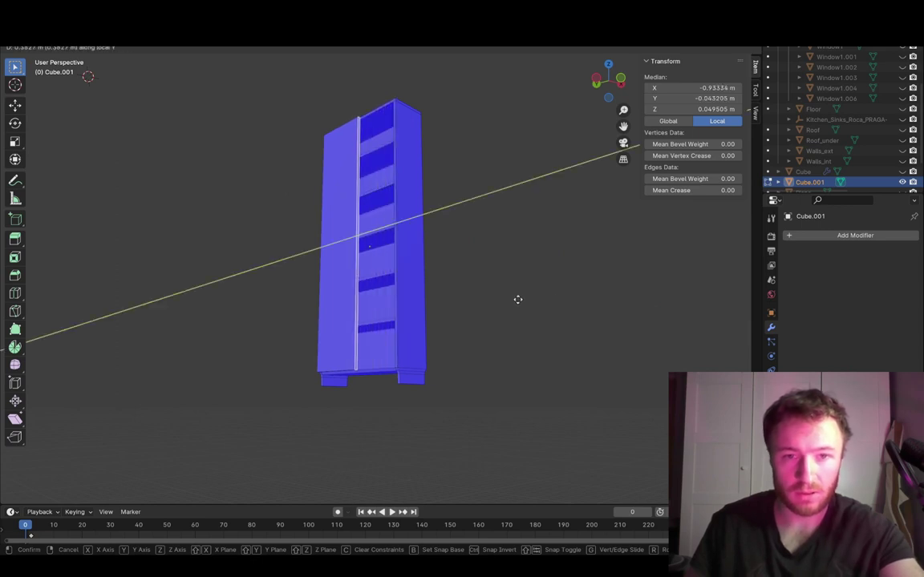
type(".4")
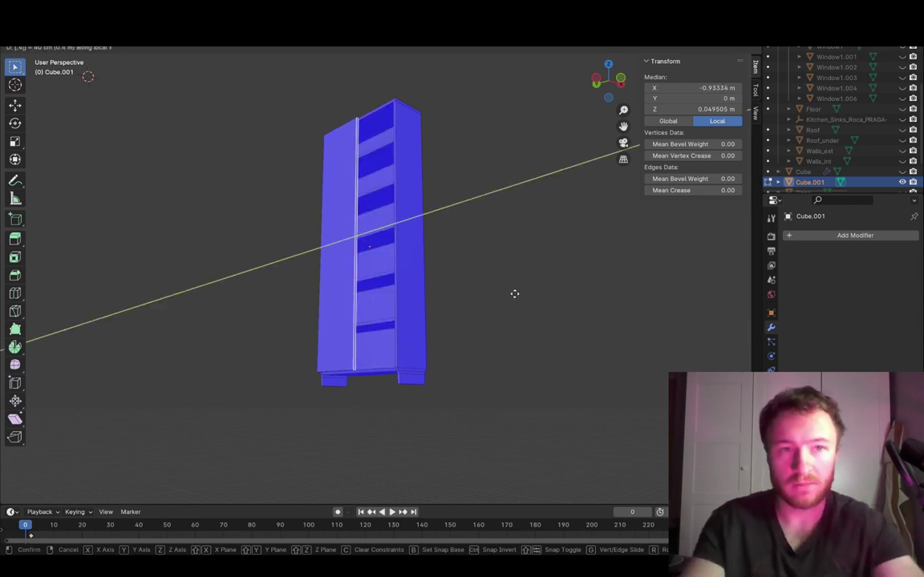
key("Return")
Step: Isolate the door panel and add a vertical loop cut offset -0.03 m along local Y from its outer side edge
middle_click_drag(513, 292, 473, 293)
key("l")
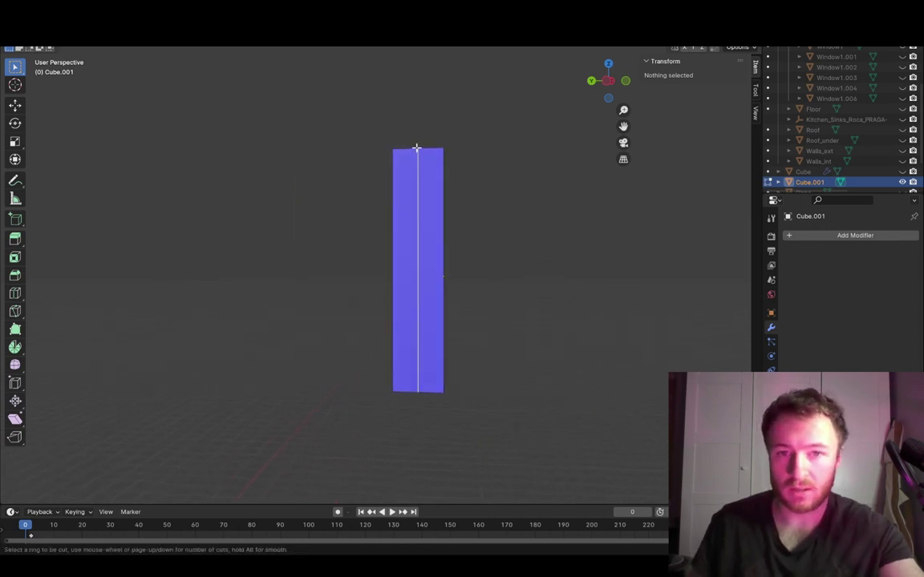
left_click(416, 148)
left_click(388, 176)
scroll(417, 160, "up", 8)
key("g")
key("y")
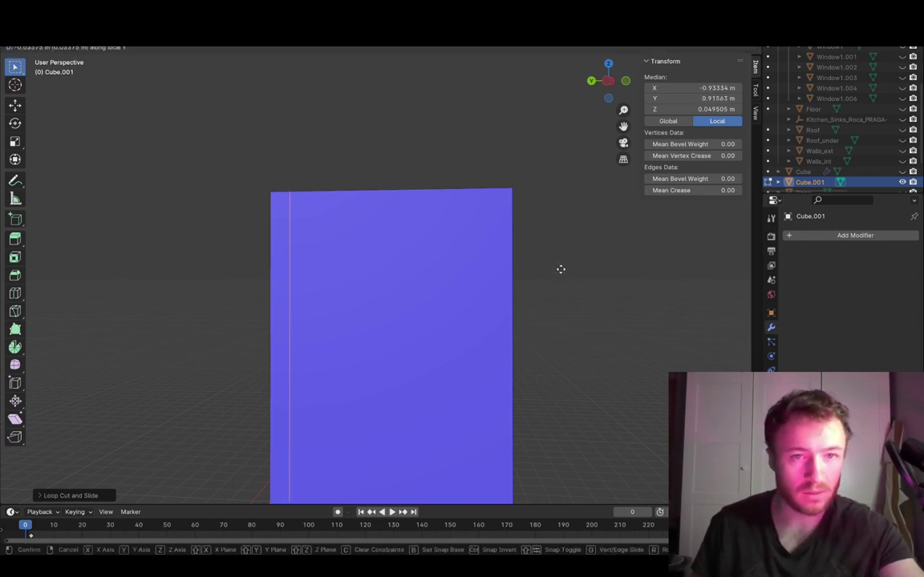
type(".03")
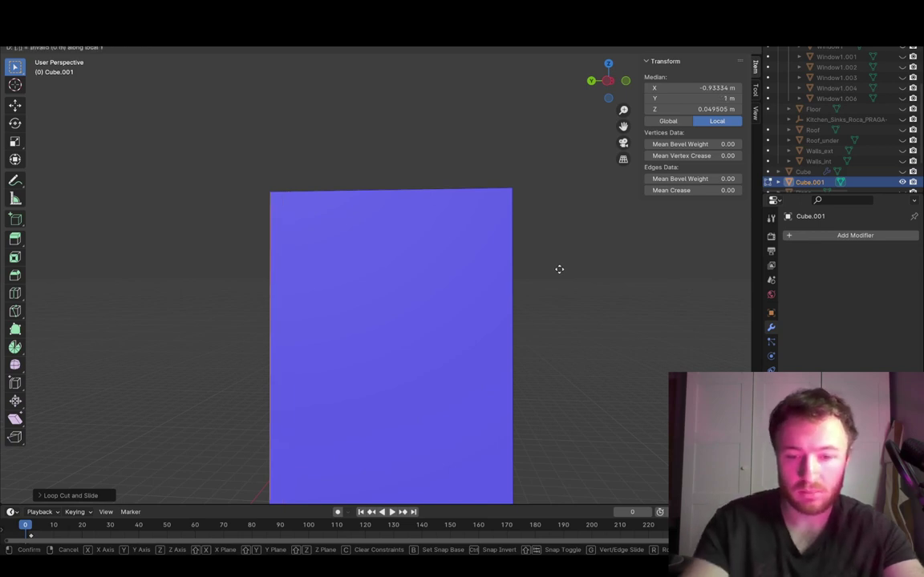
type("-.03")
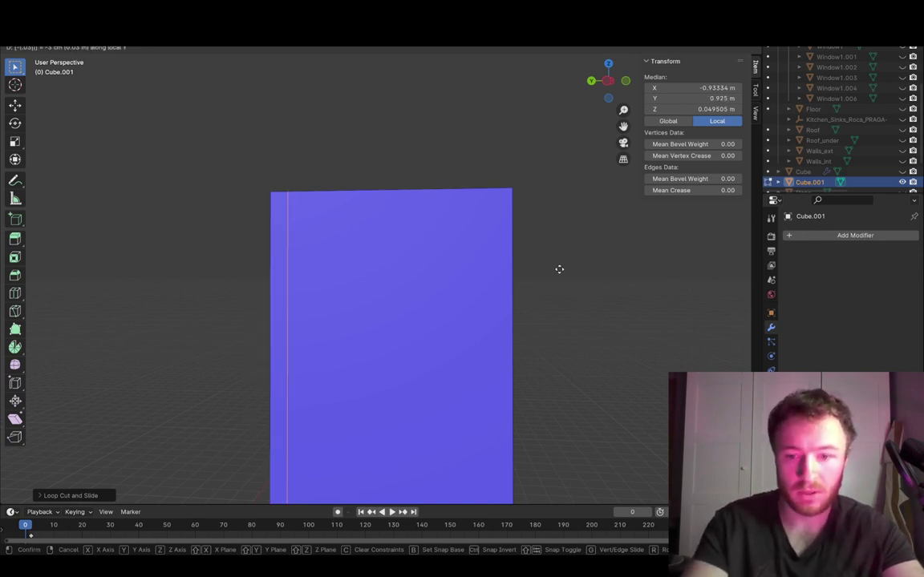
key("Return")
left_click(564, 274)
Step: Add a second vertical loop cut to the door, offset 0.03 m along local Y from its inner side edge
key("ctrl+r")
left_click(449, 197)
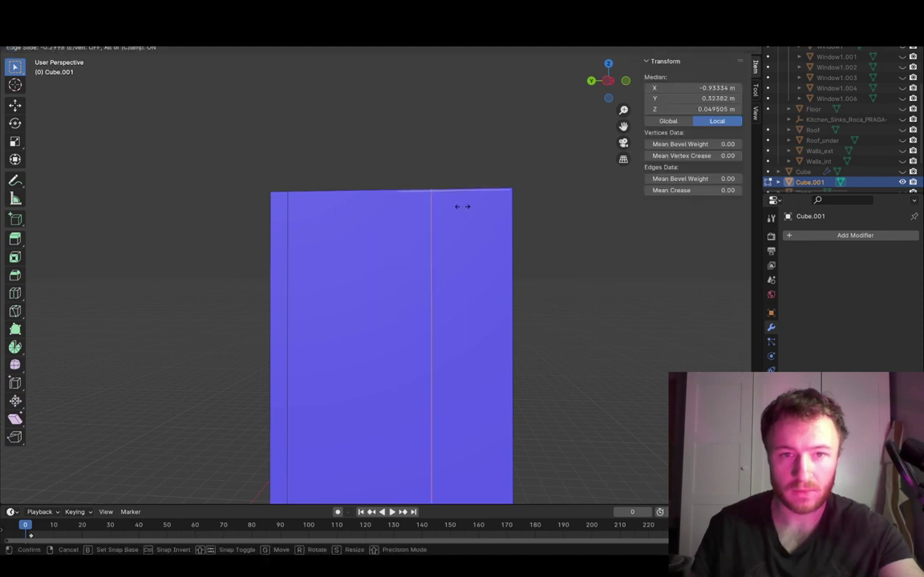
left_click(568, 193)
key("g")
key("y")
key("y")
type("0.03")
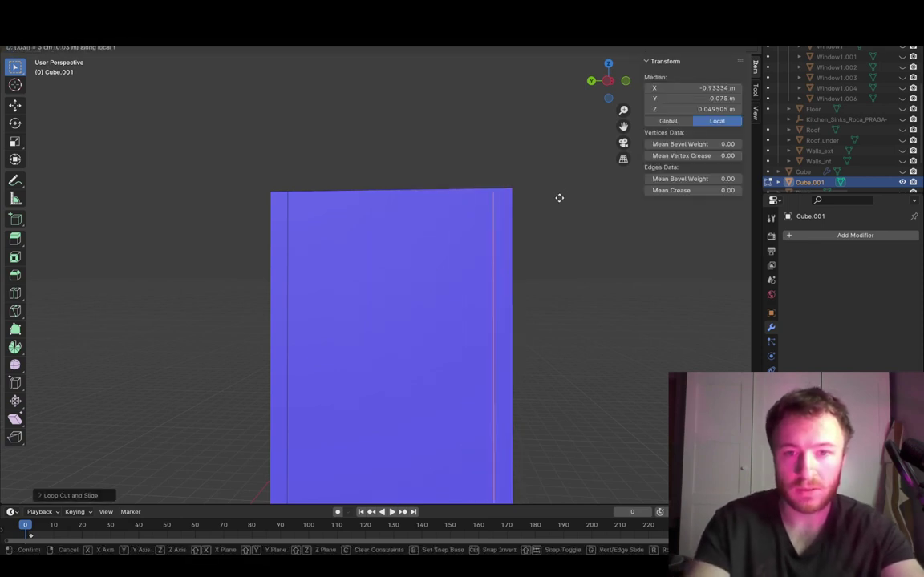
key("Return")
key("alt+a")
key("ctrl+r")
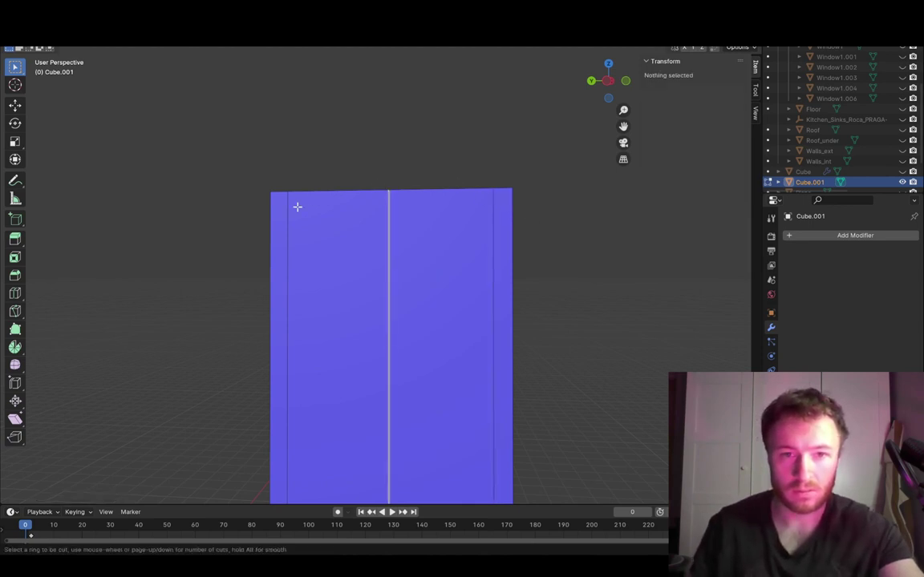
key("Escape")
scroll(522, 311, "down", 12)
scroll(503, 304, "up", 4)
middle_click_drag(471, 363, 468, 295, "shift")
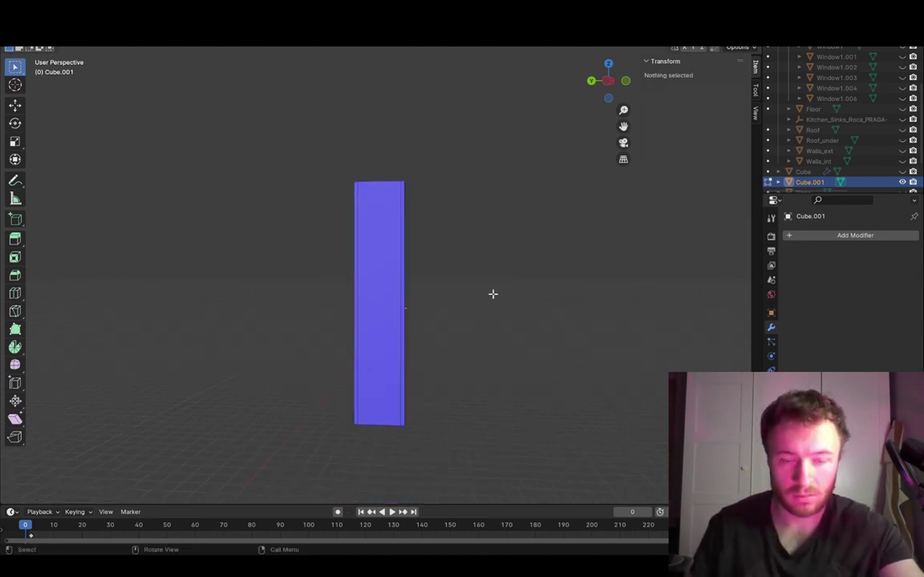
key("ctrl+r")
key("Escape")
Step: Add a pair of horizontal loop cuts near the door's mid-height, spaced 0.03 m apart along local Z
middle_click_drag(522, 266, 487, 284)
middle_click_drag(207, 344, 300, 319)
middle_click_drag(170, 307, 416, 286, "shift")
left_click(303, 314, "ctrl")
left_click(375, 334)
key("ctrl+r")
left_click(344, 311)
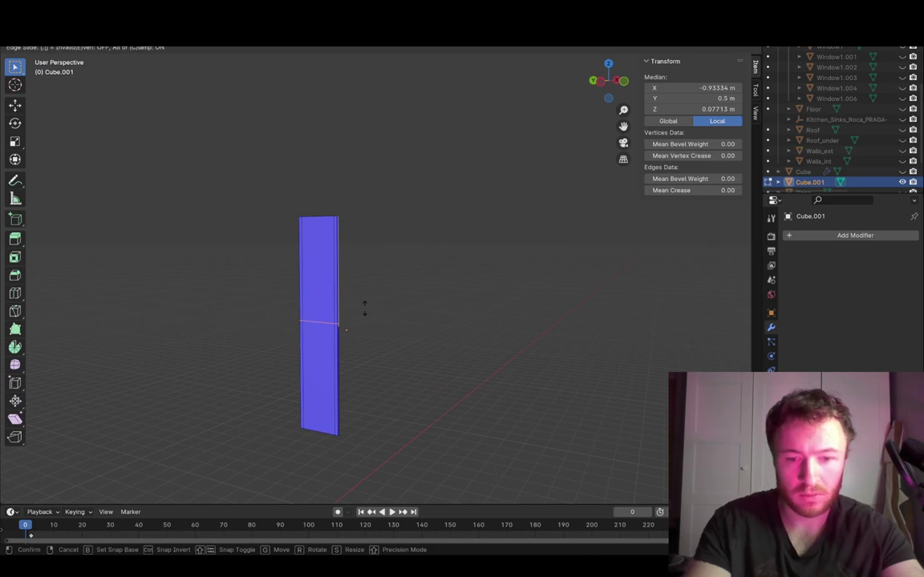
left_click(364, 307)
scroll(385, 183, "up", 6)
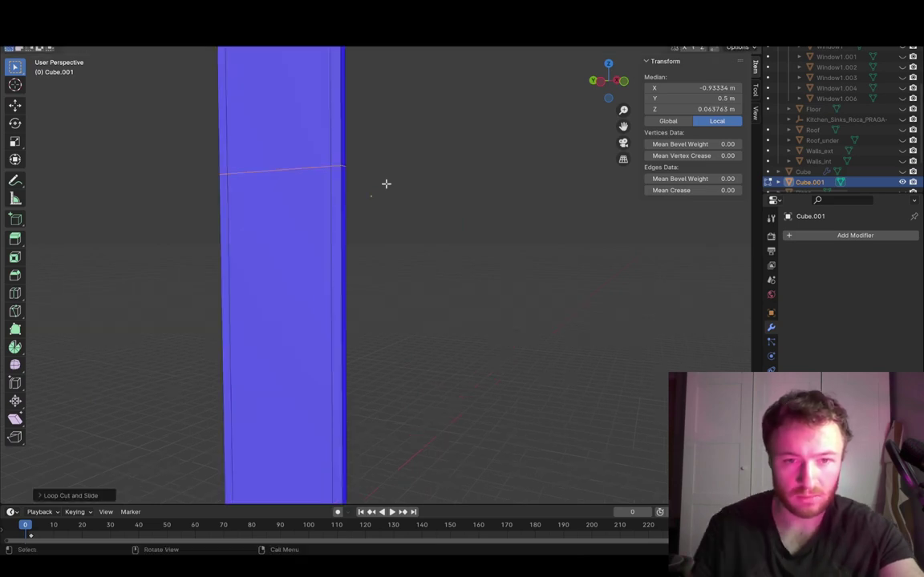
key("g")
key("z")
key("z")
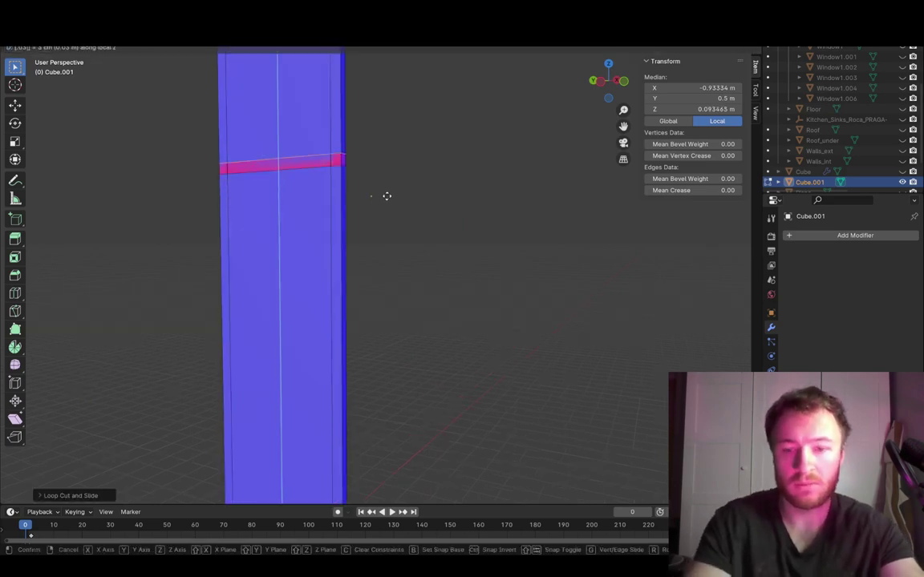
Step: Add a horizontal loop cut 0.03 m below the door's upper edge
middle_click_drag(387, 196, 508, 107)
type(".0297-")
key("Return")
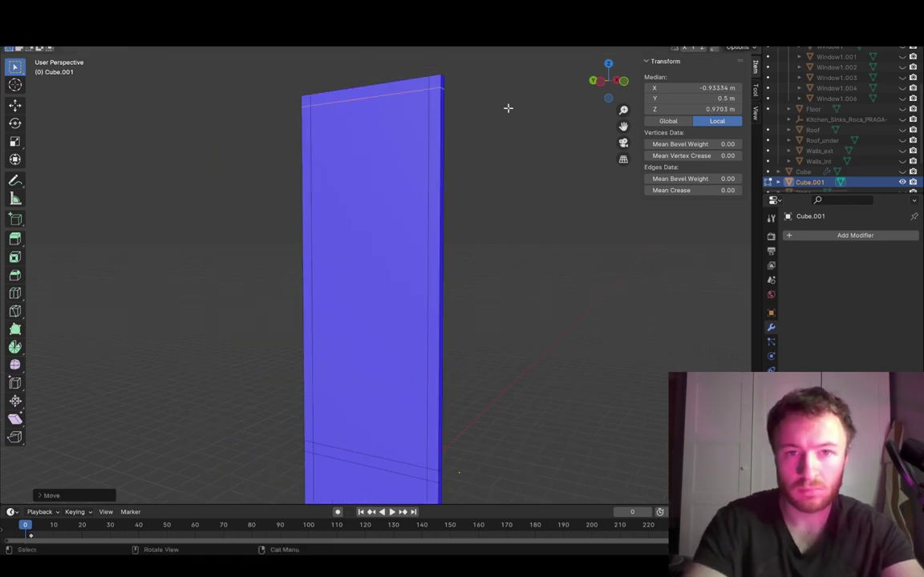
mouse_move(509, 169)
middle_mouse_down("shift")
mouse_move(512, 119)
mouse_move(498, 173)
middle_mouse_up("shift")
Step: Add a horizontal loop cut 0.03 m above the door's lower edge
key("ctrl+r")
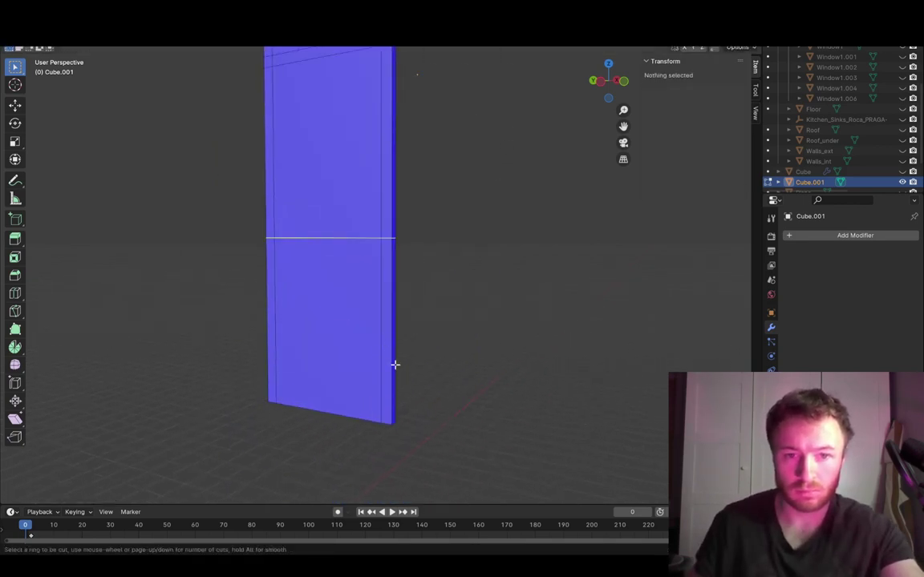
left_click(397, 375)
left_click(490, 421)
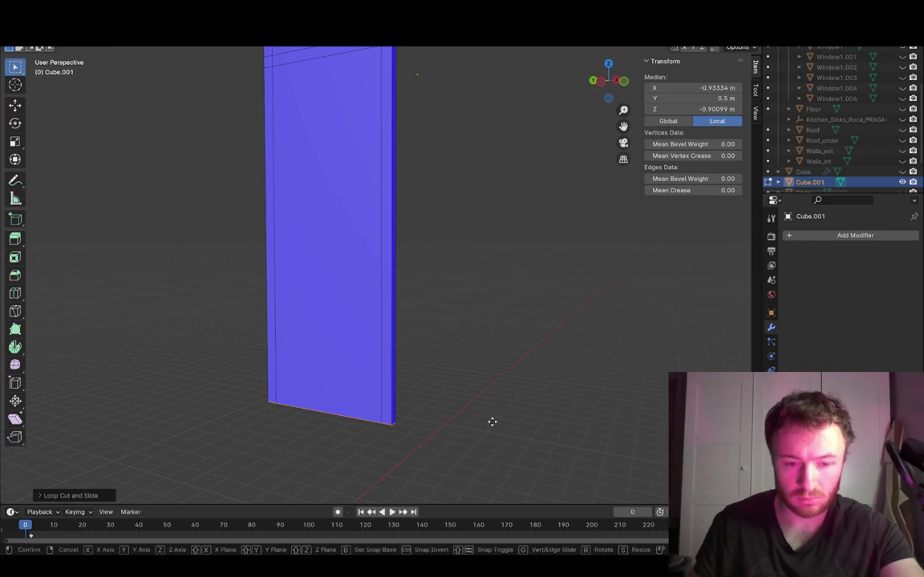
key("g")
key("z")
key("z")
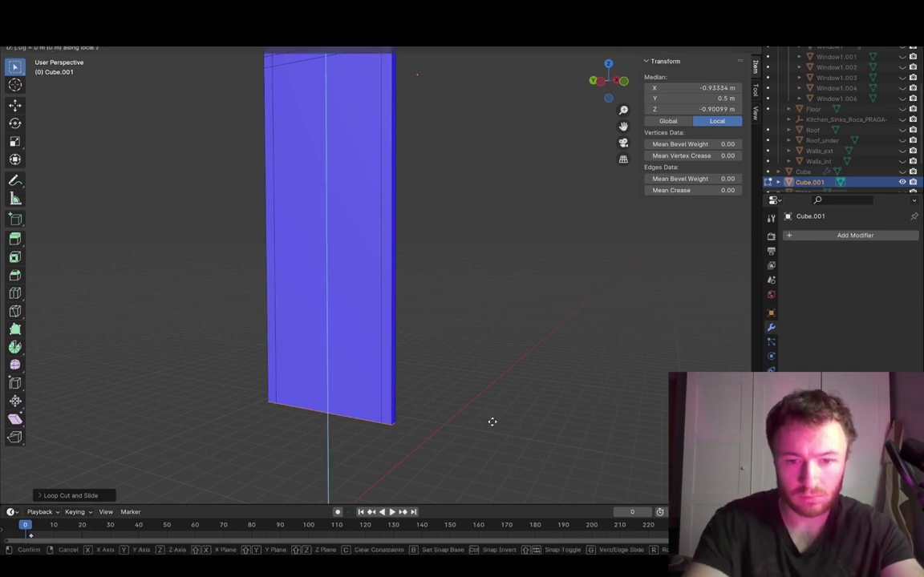
left_click(493, 422)
middle_click_drag(490, 421, 463, 382, "shift")
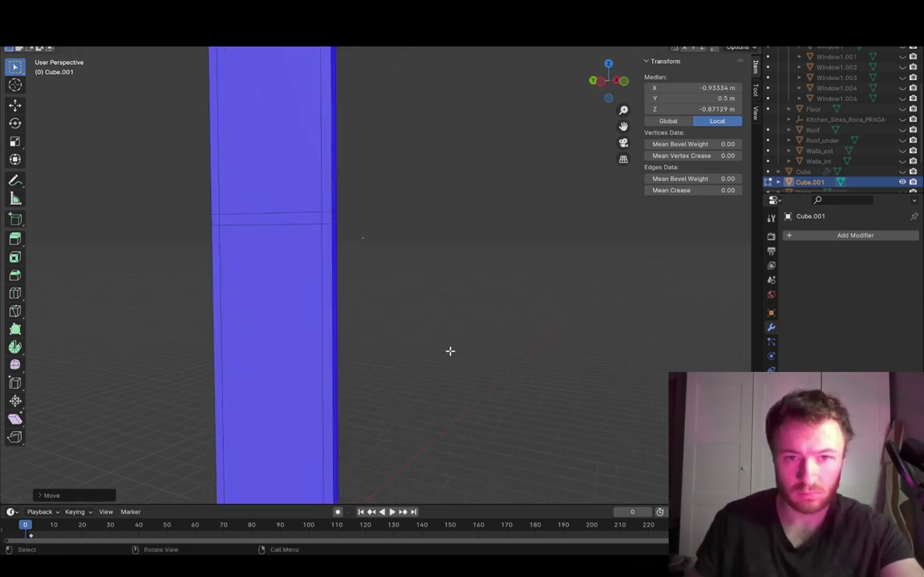
Step: Delete the front and back faces of the door's two large inner panels, leaving only the frame and crossbar
key("3")
left_click(261, 319)
left_click(281, 178, "shift")
middle_click_drag(396, 195, 423, 235, "shift")
scroll(481, 277, "down", 2)
middle_click_drag(481, 276, 352, 274)
scroll(309, 263, "up", 3)
left_click(180, 225)
left_click(204, 362, "shift")
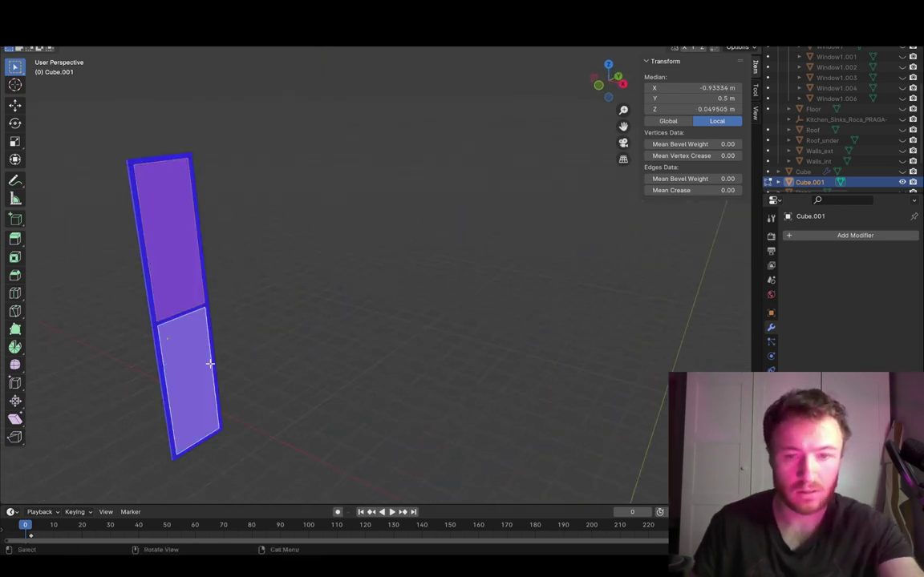
key("x")
left_click(204, 362)
middle_click_drag(264, 322, 360, 333, "shift")
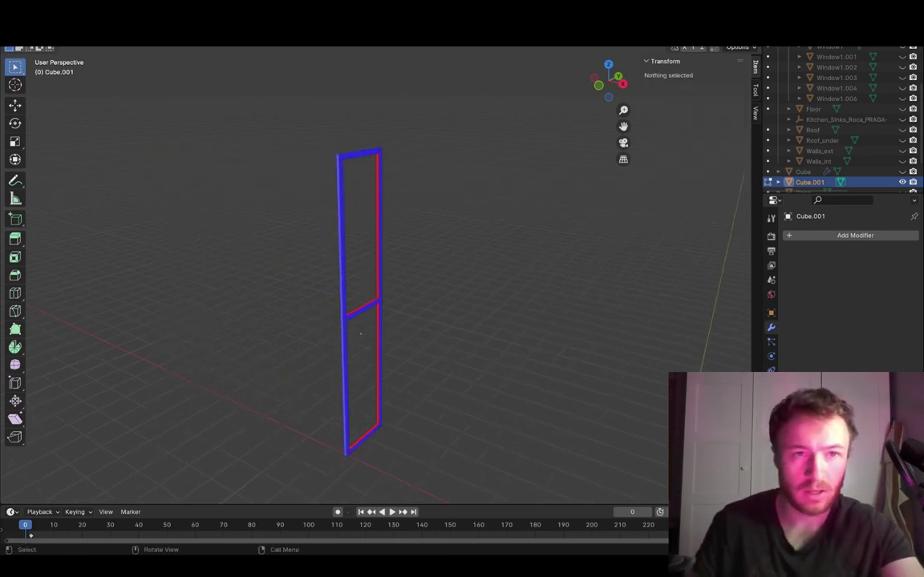
Step: Bridge the front and back edge loops of the door's upper opening to close its inner sides
left_click(368, 302, "alt")
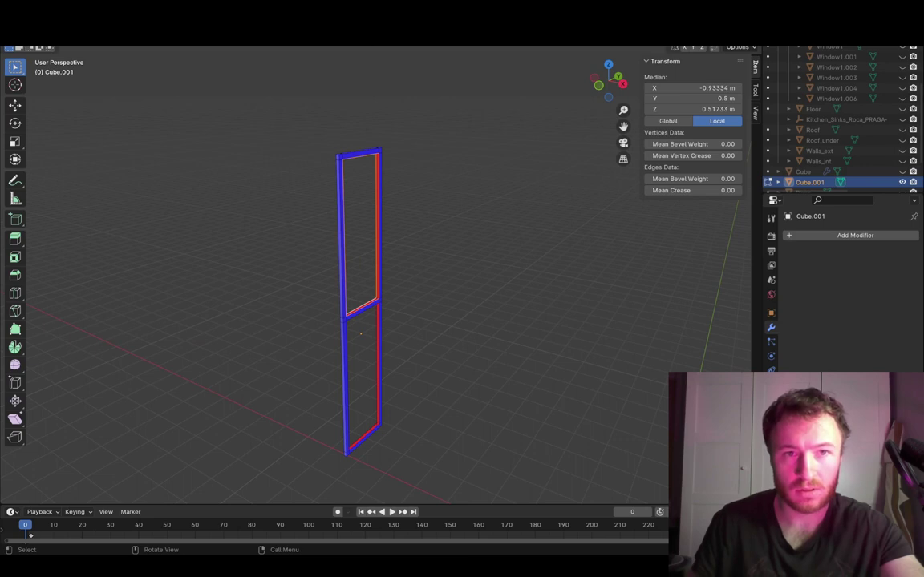
left_click(246, 38)
left_click(267, 38)
left_click(245, 38)
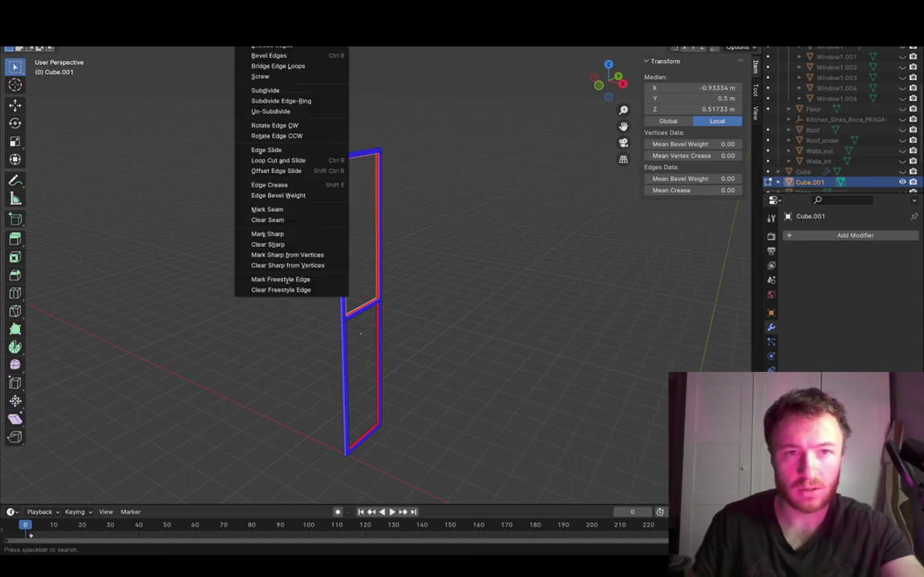
left_click(286, 67)
left_click(416, 286)
Step: Bridge the front and back edge loops of the door's lower opening to close its inner sides
left_click(379, 325, "alt")
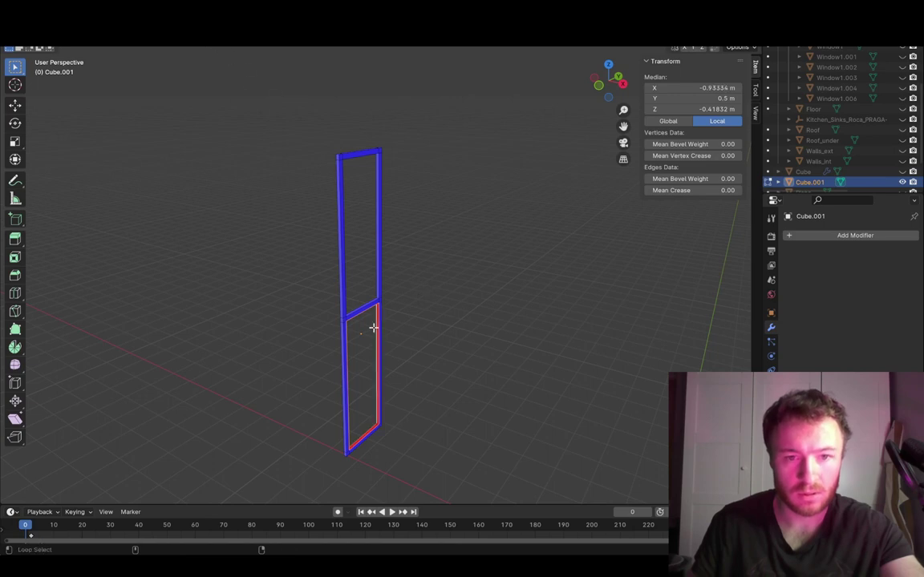
left_click(255, 44)
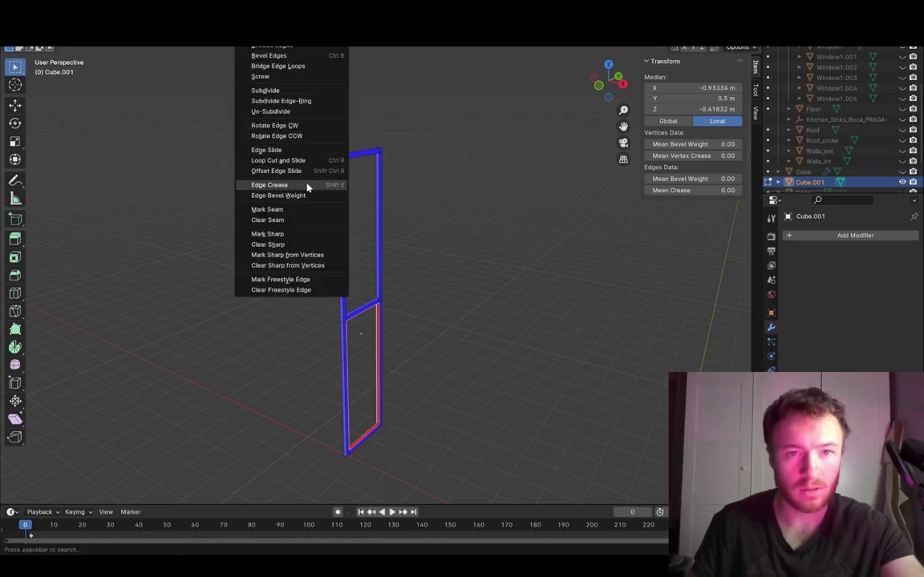
left_click(279, 69)
left_click(483, 260)
Step: Add a centred loop cut around the inner sides of each of the two door openings, splitting their depth in half
middle_click_drag(501, 299, 588, 297, "shift")
scroll(584, 284, "up", 1)
key("ctrl+r")
left_click(337, 387)
left_click(415, 421)
middle_click_drag(414, 421, 564, 421)
key("ctrl+r")
left_click(376, 450)
right_click(476, 399)
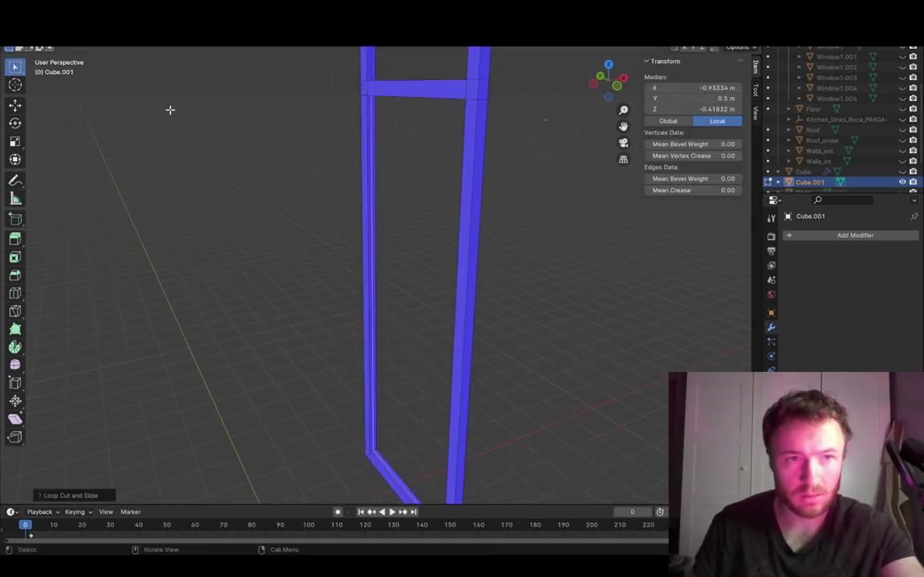
Step: Move the rear inner face of the lower opening's outer stile 0.02 m inward along the local Y axis
left_click(168, 110)
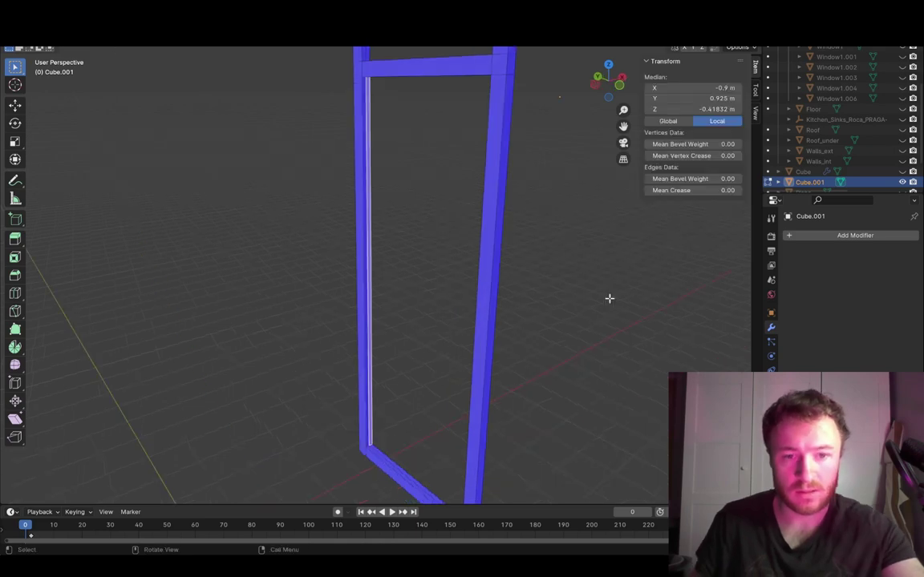
key("g")
key("x")
key("z")
key("y")
key("y")
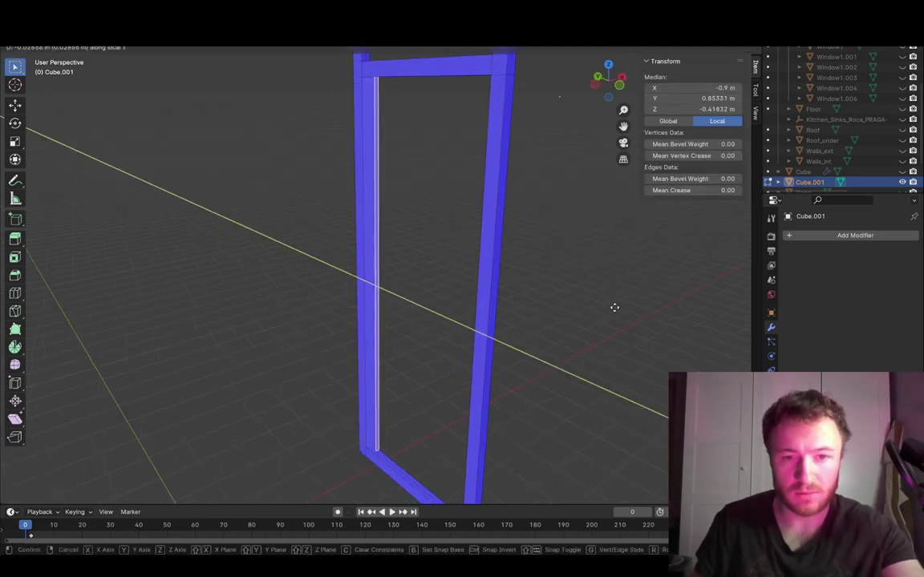
type(".05-")
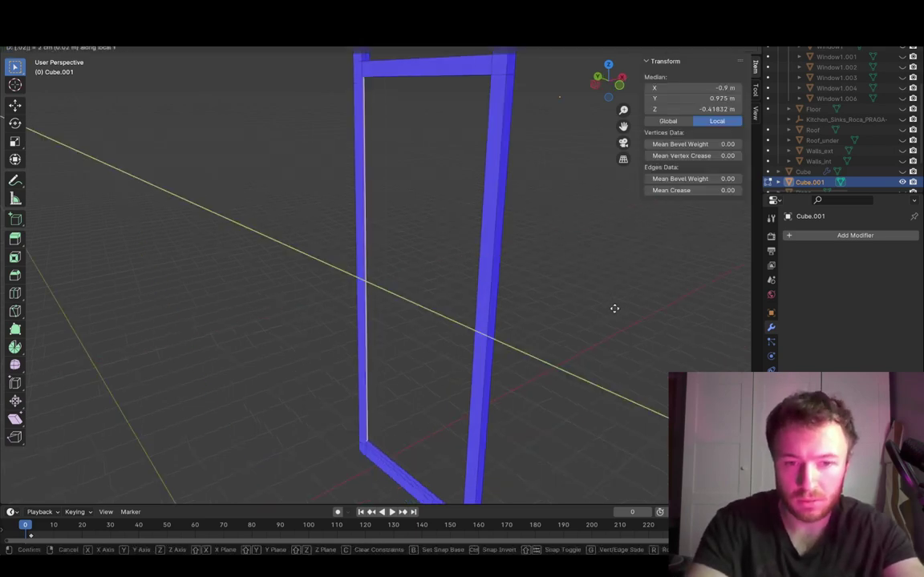
key("Return")
Step: Raise the rear inner face of the lower opening's bottom rail 0.02 m along Z
middle_click_drag(533, 310, 540, 221, "shift")
left_click(417, 377)
left_click(417, 383)
type("gz.05")
key("Return")
Step: Move the rear inner face of the lower opening's centre-side stile 0.02 m inward along Y
middle_click_drag(433, 371, 473, 335)
middle_click_drag(620, 293, 365, 297, "shift")
left_click(680, 332)
left_click(688, 338)
type("gzy.05")
key("Return")
Step: Lower the rear inner face beneath the door's crossbar by 0.02 m along Z and clear the selection
scroll(573, 363, "down", 6)
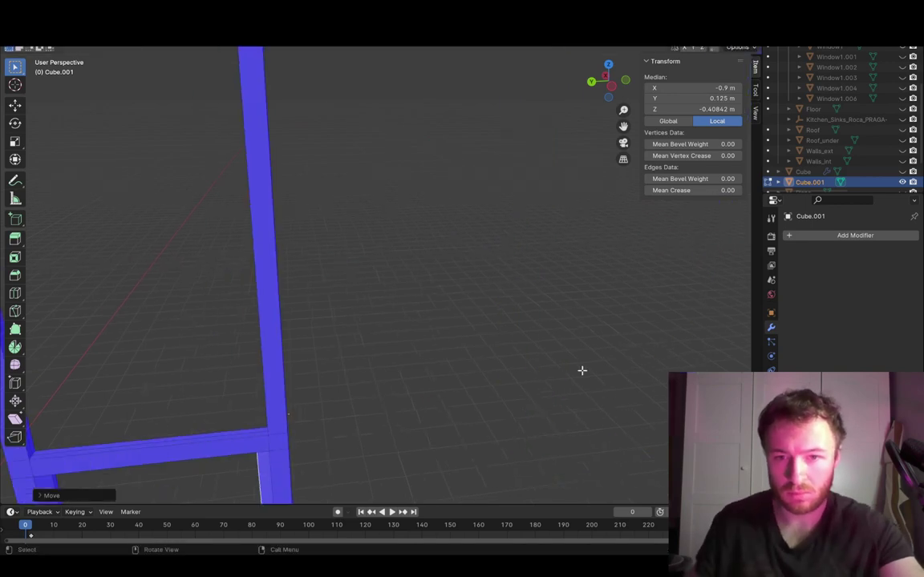
middle_click_drag(574, 363, 454, 171)
scroll(454, 170, "up", 6)
left_click(505, 78)
key("g")
key("z")
left_click(516, 169)
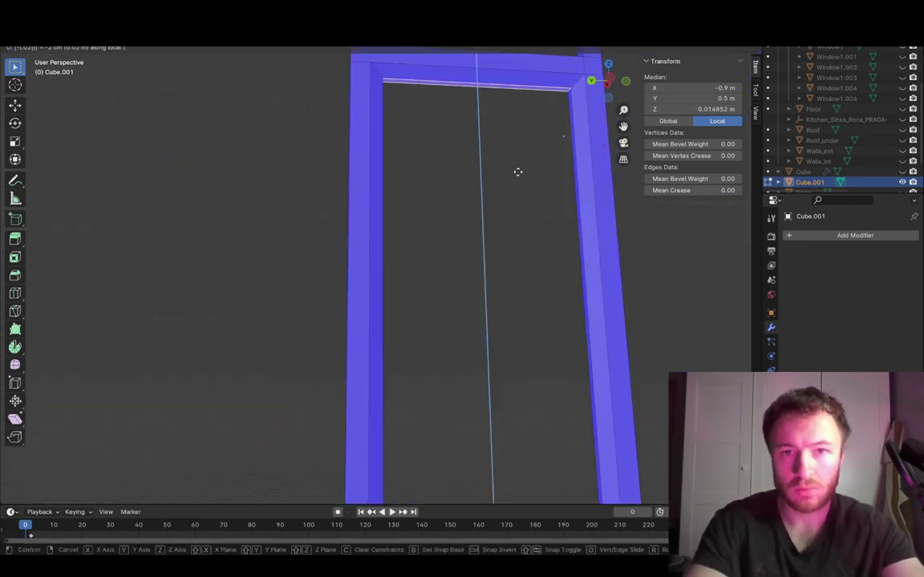
middle_click_drag(517, 171, 600, 248)
left_click(637, 268)
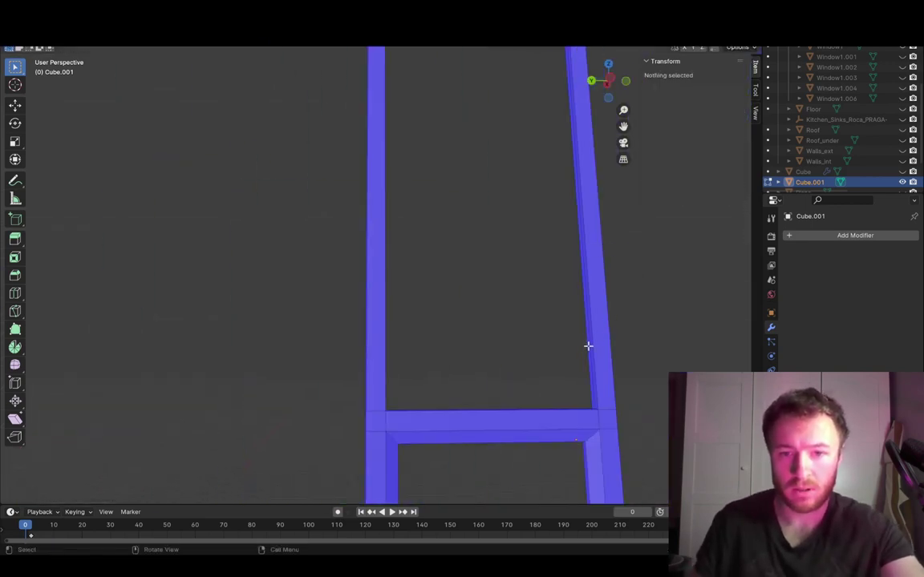
Step: Move the rear lip face on the lower opening's centre-side stile -0.01 m along local Y to make the lip narrower
middle_click_drag(577, 440, 544, 332, "shift")
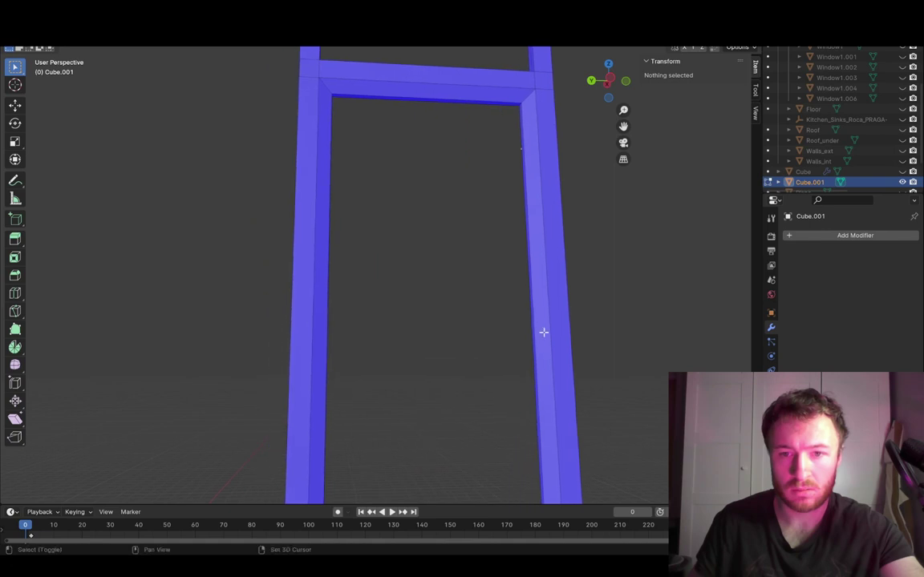
left_click(526, 212)
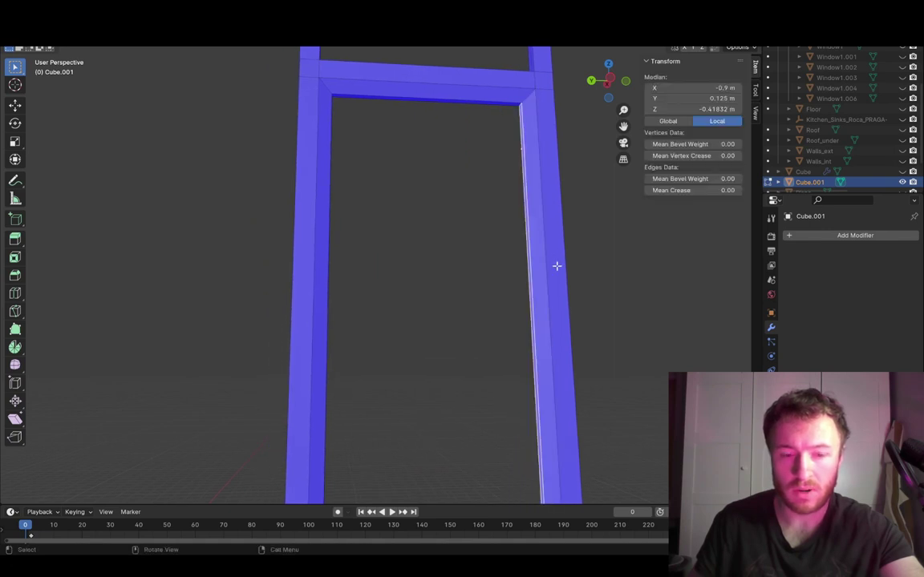
key("g")
key("x")
key("x")
key("y")
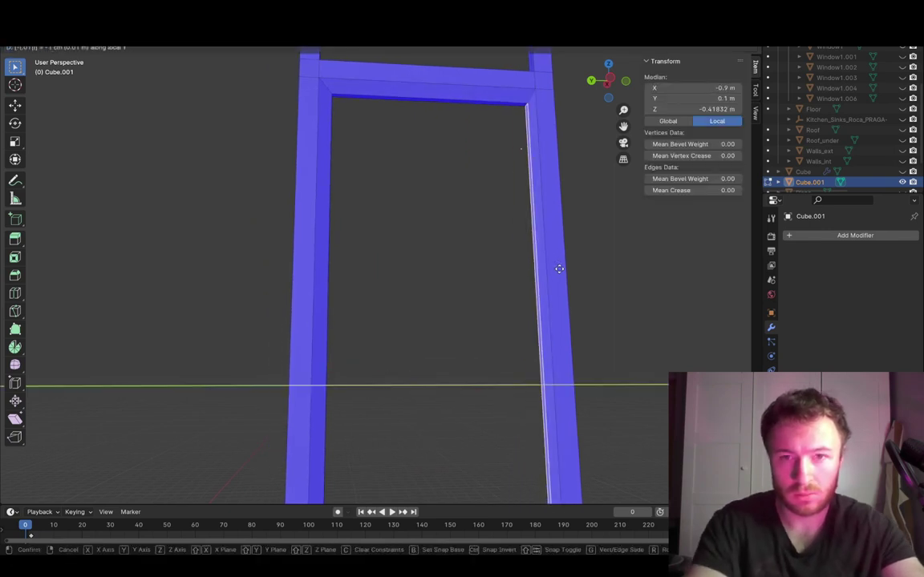
left_click(558, 269)
Step: Raise the rear lip face beneath the crossbar by 0.01 m along local Z
left_click(434, 101)
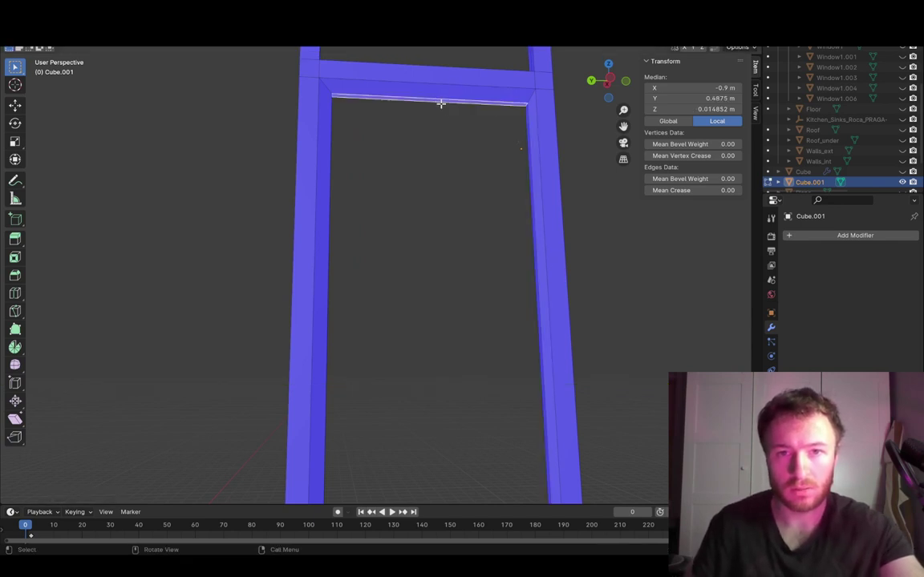
key("g")
key("z")
key("z")
type(".01")
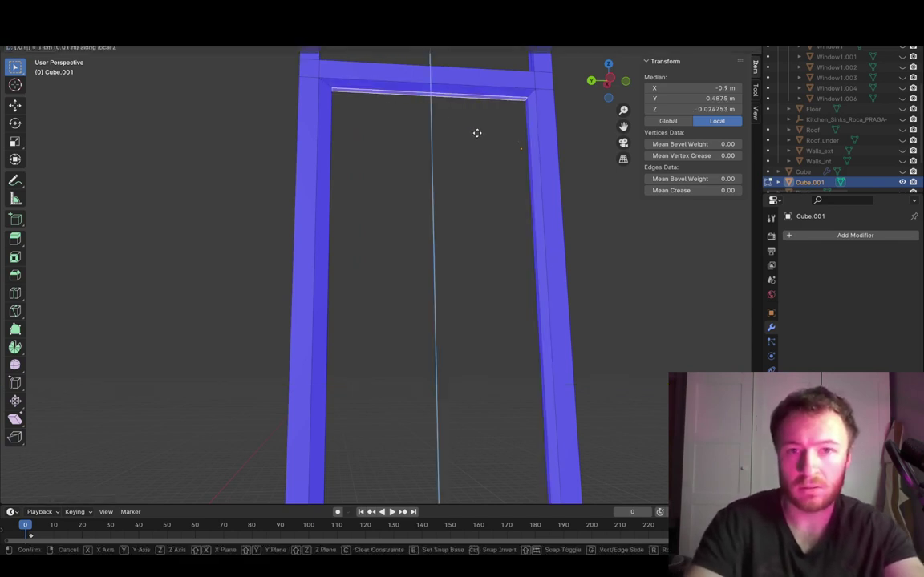
key("Return")
Step: Move the lower opening's outer-stile lip face back outward along Y to match the opposite side's lip
middle_click_drag(476, 133, 295, 259, "shift")
left_click(294, 259)
type("gy.025")
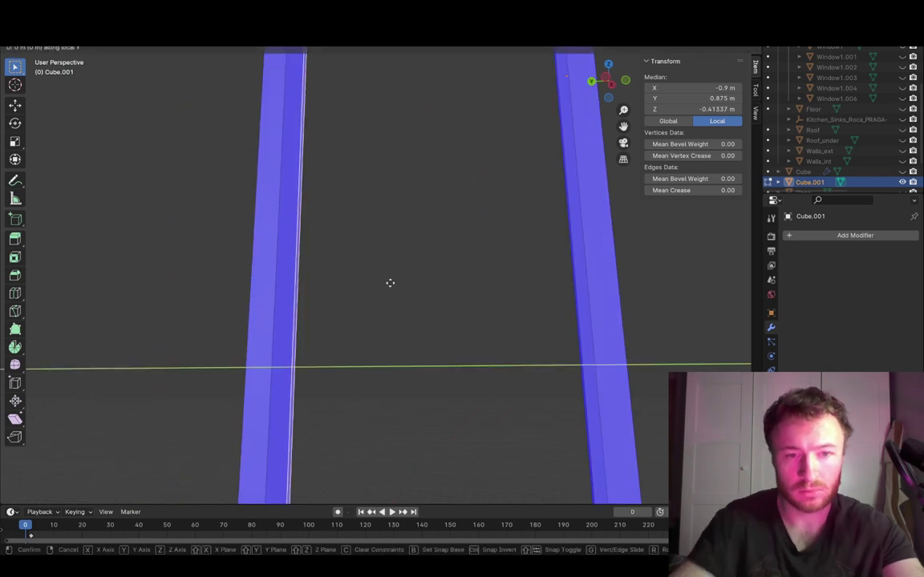
key("Return")
Step: Move the rear lip face on the lower opening's bottom rail down 0.01 m along Z
scroll(503, 301, "down", 8)
middle_click_drag(503, 301, 418, 194, "shift")
left_click(361, 385)
key("g")
key("z")
key("minus")
key("period")
key("0")
key("1")
key("Return")
Step: Lower the rear inner face of the upper opening's top rail by 0.01 m along Z to form a lip
middle_click_drag(377, 104, 457, 317, "shift")
left_click(457, 319)
key("g")
key("z")
key("minus")
key("period")
key("0")
key("1")
key("Return")
Step: Move the rear inner faces of both stiles of the upper opening 0.01 m inward along Y
left_click(409, 72)
middle_click_drag(409, 72, 519, 236, "shift")
left_click(618, 287)
key("g")
key("y")
key("minus")
key("period")
key("0")
key("1")
key("Return")
middle_click_drag(604, 303, 585, 307)
left_click(263, 363)
type("gy.01")
key("Return")
Step: Raise the rear inner face on top of the crossbar by 0.01 m along Z, completing the upper opening's lip
middle_click_drag(313, 367, 481, 321, "shift")
left_click(481, 241)
left_click(488, 141)
key("g")
key("z")
key("period")
key("0")
key("1")
key("Return")
scroll(509, 264, "down", 8)
left_click(514, 305)
scroll(514, 315, "up", 6)
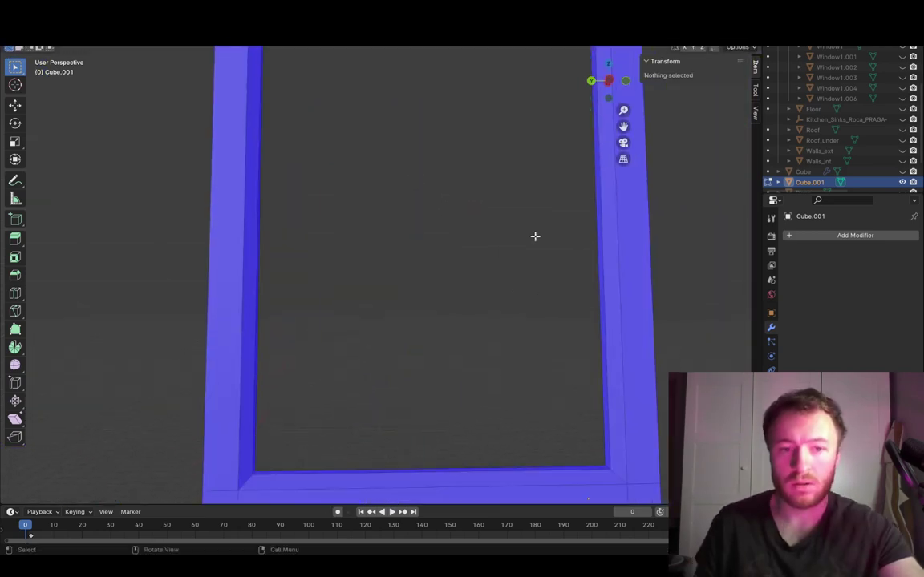
scroll(535, 236, "down", 6)
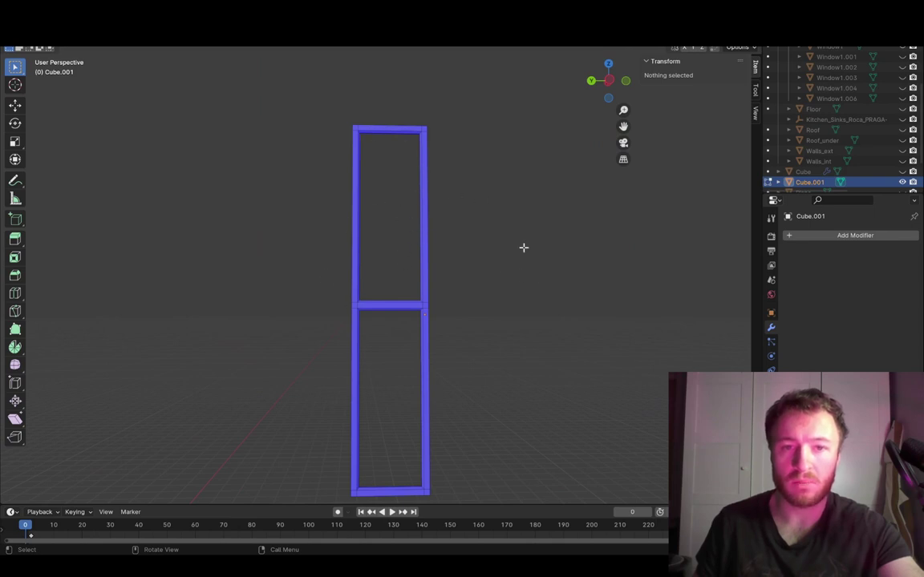
Step: Check how the framed door sits on the whole bookcase and return to editing the door mesh with nothing selected
key("Tab")
middle_click_drag(531, 290, 431, 292, "shift")
middle_click_drag(497, 281, 460, 295)
left_click(460, 295)
left_click(363, 201)
middle_click_drag(399, 259, 416, 217, "shift")
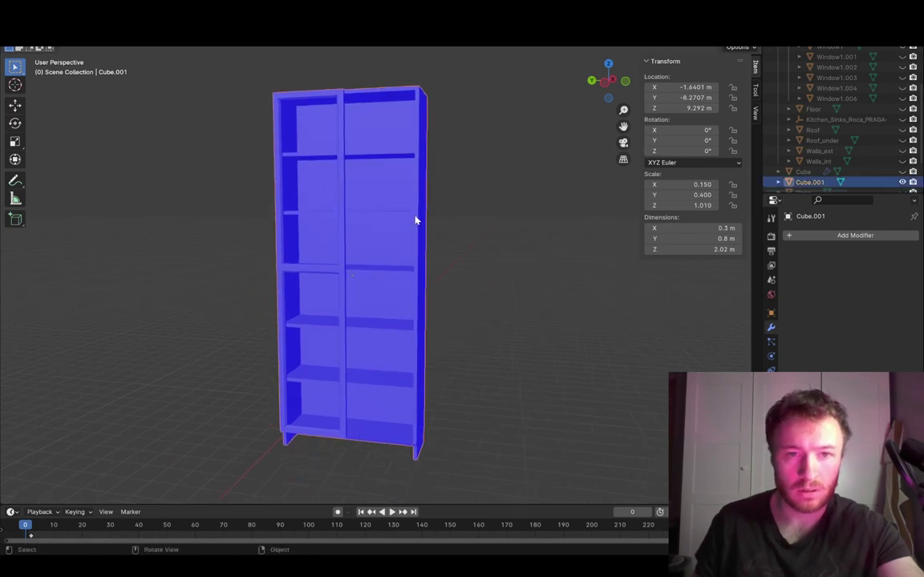
key("Tab")
key("l")
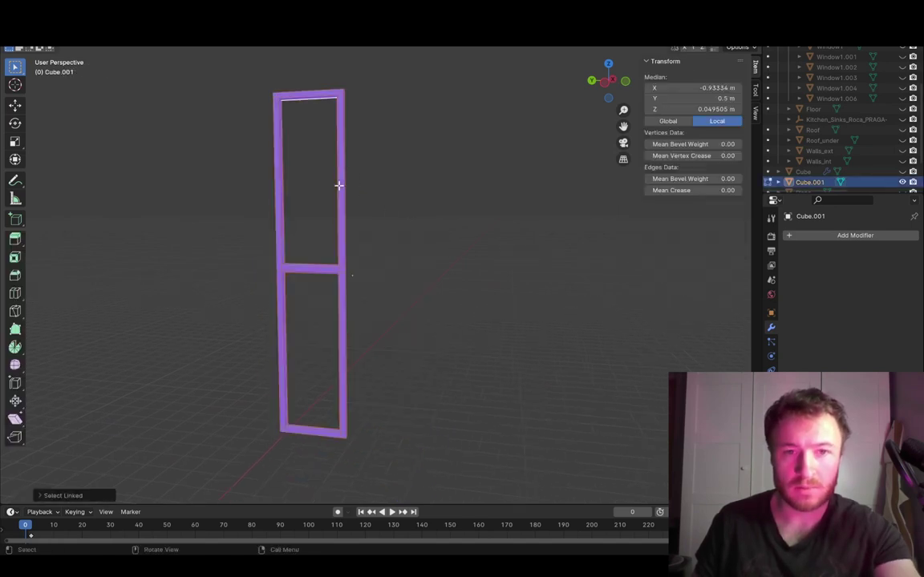
left_click(422, 201)
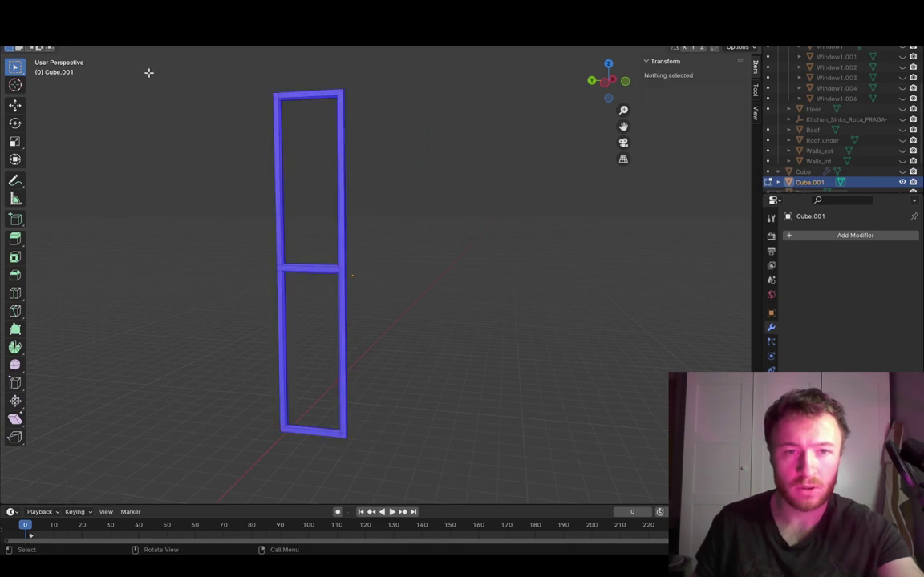
key("l")
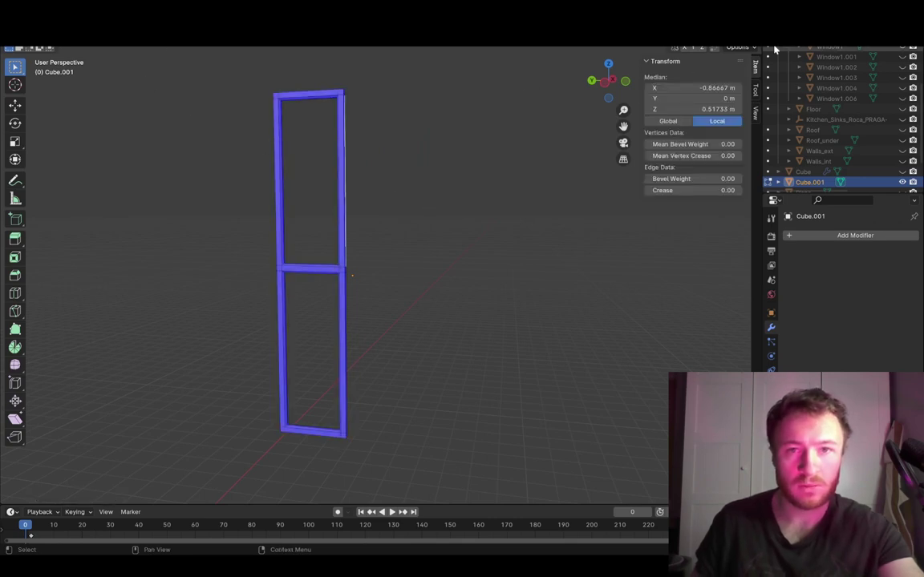
key("alt+a")
mouse_move(455, 229)
middle_mouse_down("shift")
mouse_move(429, 228)
mouse_move(456, 217)
middle_mouse_up("shift")
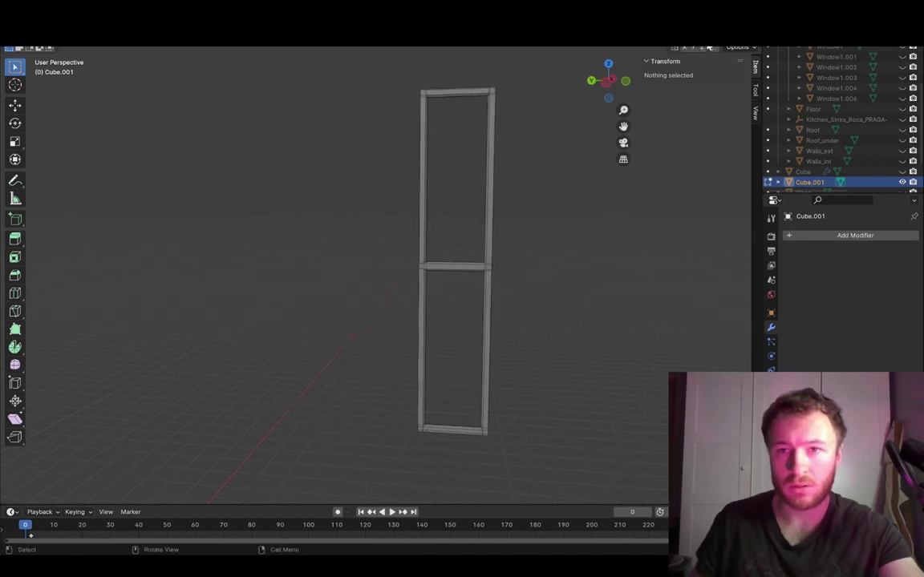
Step: Select the door's whole centre-side stile, including hidden-side geometry, and move it 0.005 m along local Y away from the bookcase's middle
left_click_drag(519, 63, 469, 458)
key("g")
key("x")
key("x")
key("y")
key("y")
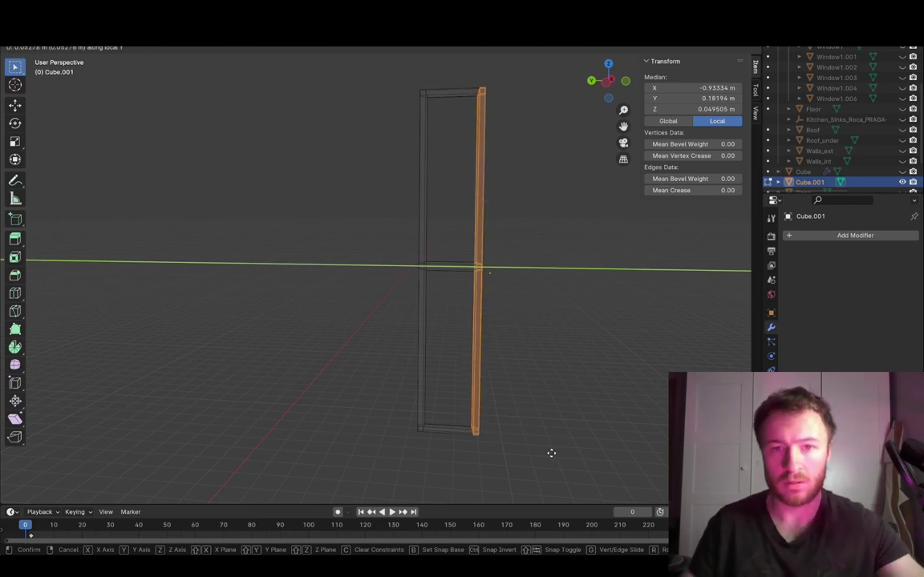
type(".")
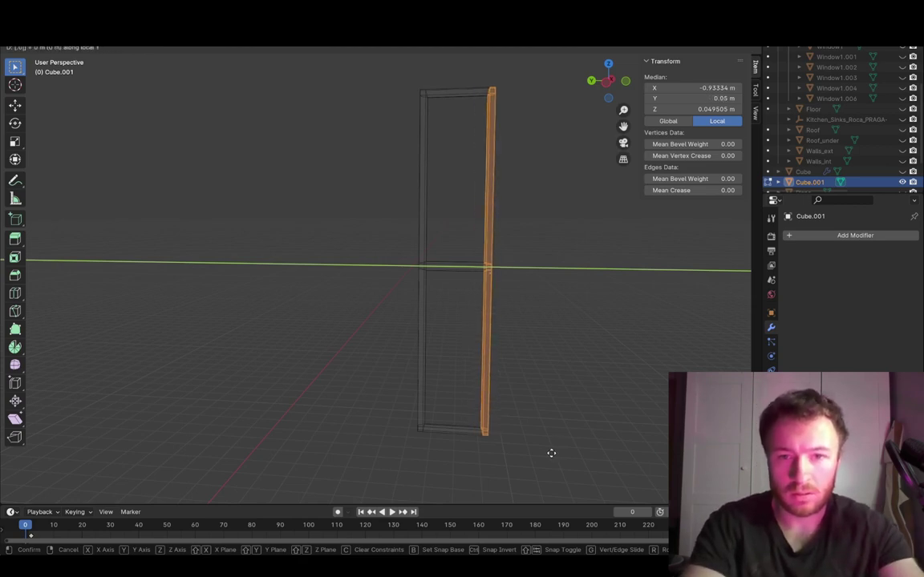
type("05")
key("BackSpace")
key("BackSpace")
type("05")
key("BackSpace")
key("BackSpace")
type("05")
key("Return")
middle_click_drag(552, 451, 579, 421)
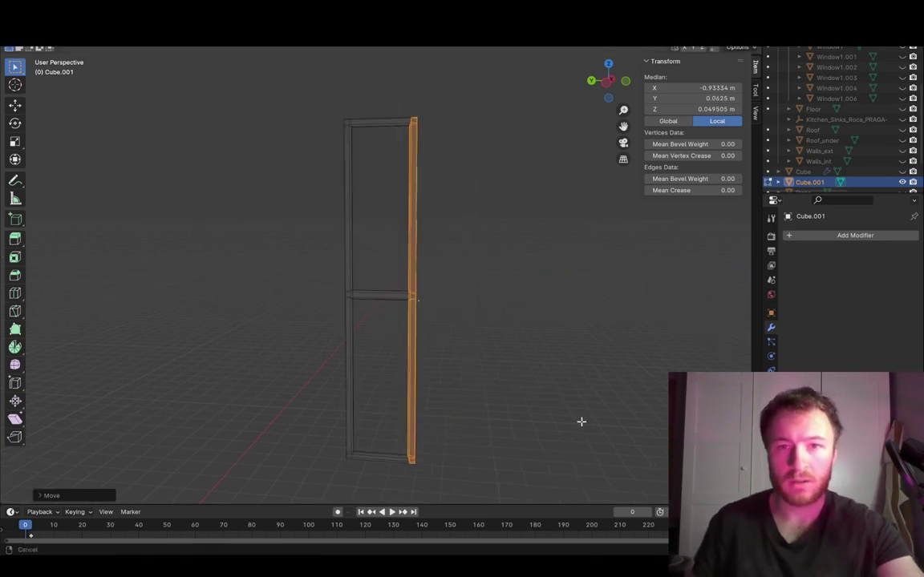
key("alt+a")
Step: Reveal the hidden bookcase geometry and duplicate the door onto the other half, offset -0.405 m along local Y to the outer corner
key("alt+h")
key("alt+a")
key("l")
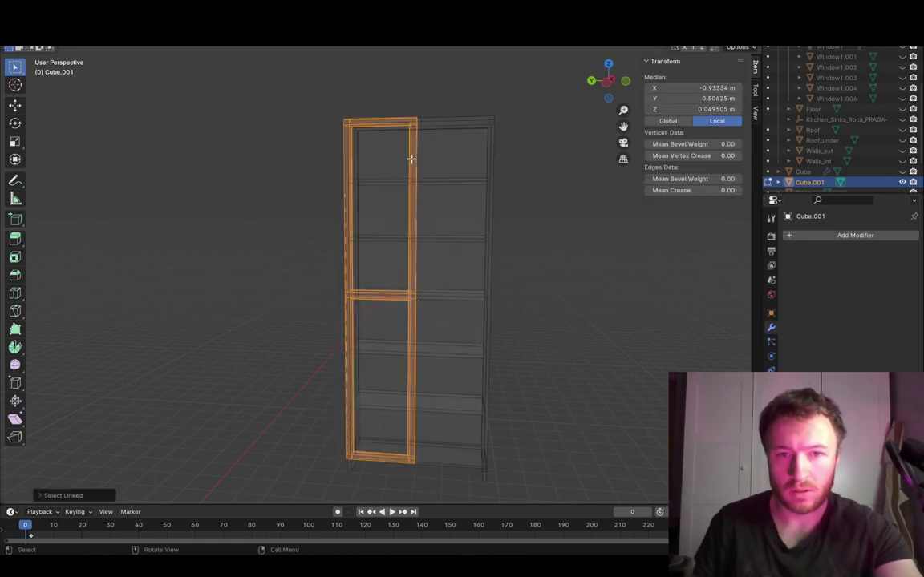
key("g")
key("x")
key("y")
key("y")
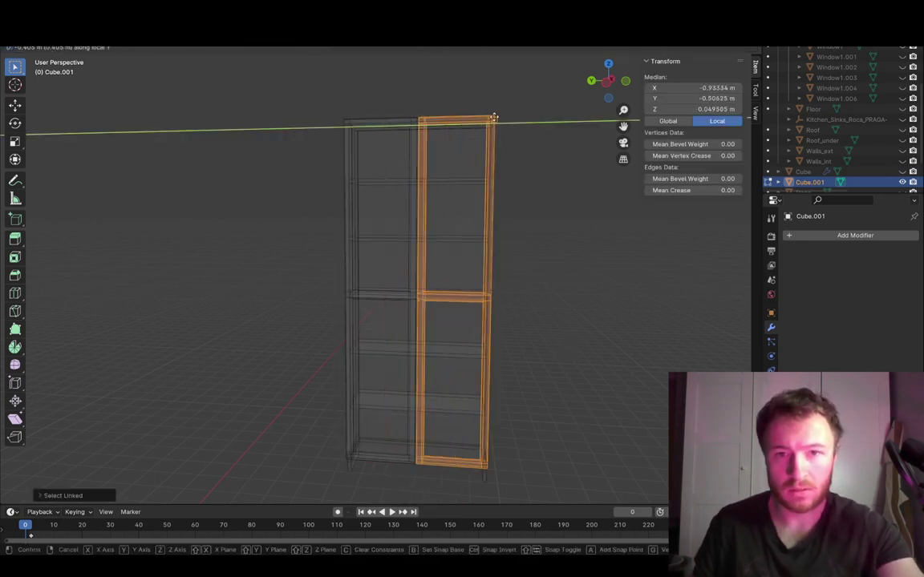
key("Return")
key("alt+a")
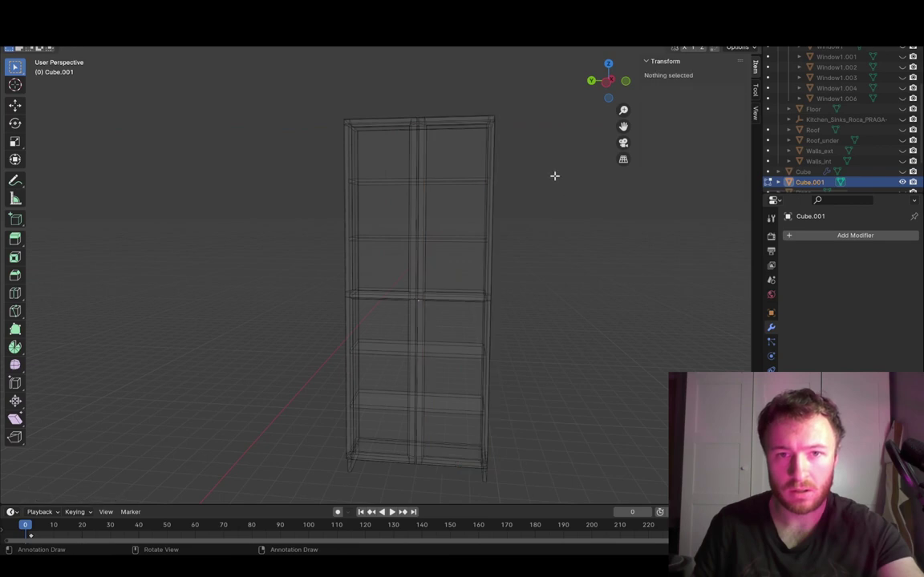
Step: Show the bookcase in object mode with opaque solid shading and the Face Orientation overlay disabled
key("Tab")
key("alt+a")
middle_click_drag(586, 272, 540, 272)
left_click(227, 345)
middle_click_drag(318, 345, 464, 331)
left_click(696, 34)
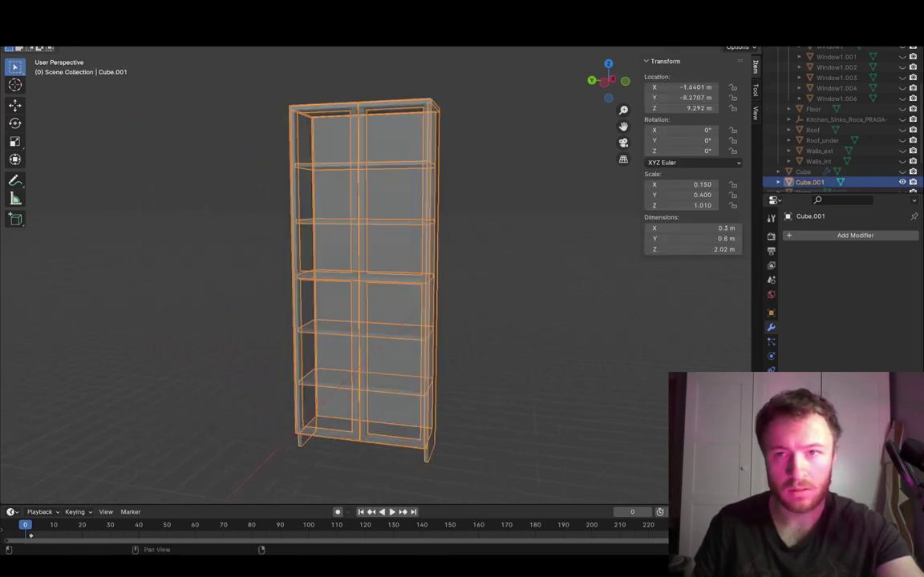
left_click(719, 34)
left_click(683, 35)
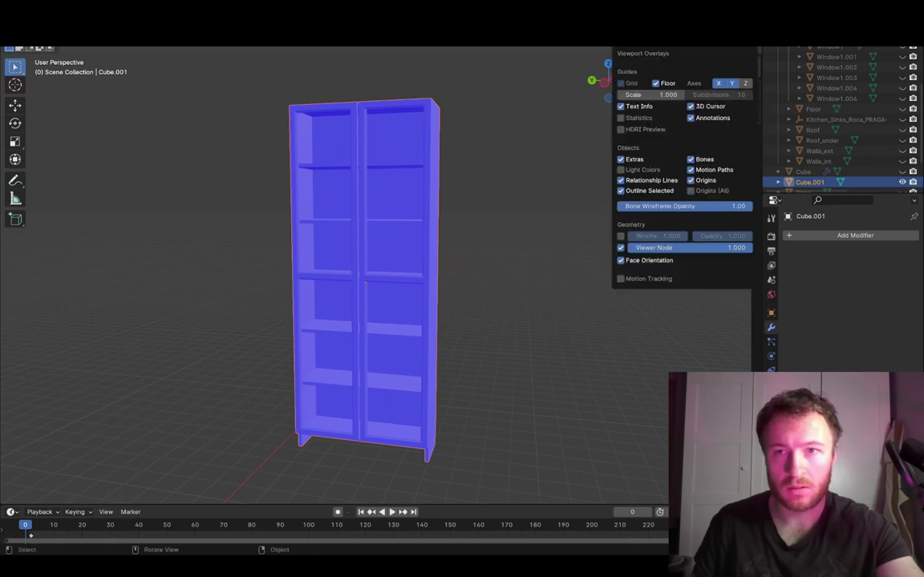
left_click(621, 261)
Step: Examine the two-door bookcase up close, including the feet, the door lips and the gap between the doors
middle_click_drag(483, 297, 552, 268)
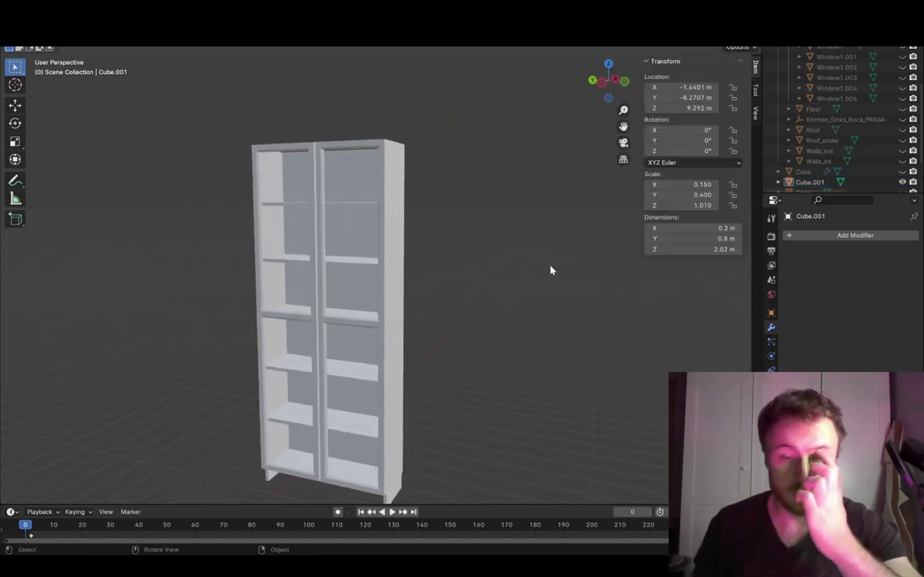
left_click(407, 333)
middle_click_drag(450, 335, 525, 326, "shift")
scroll(473, 161, "up", 7)
middle_click_drag(466, 134, 461, 85, "shift")
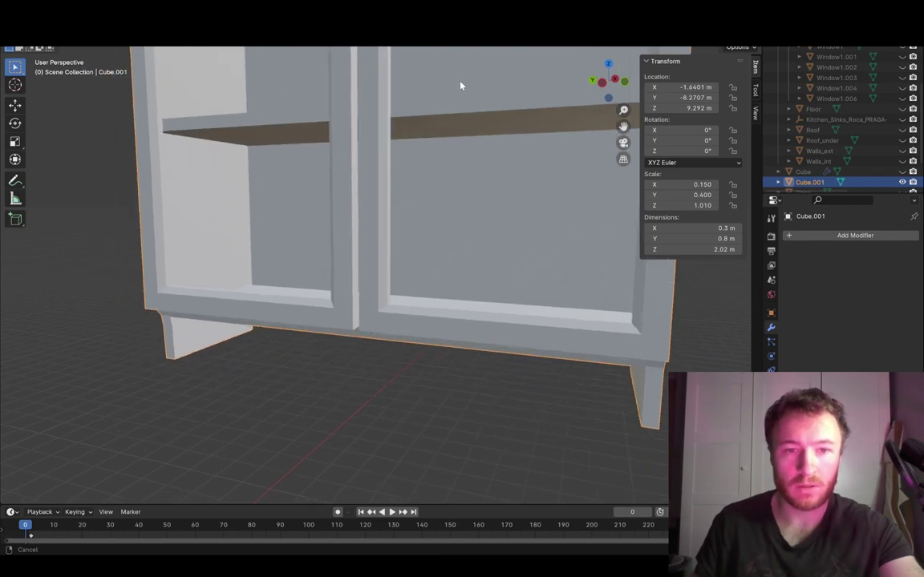
middle_click_drag(460, 86, 468, 155, "shift")
scroll(466, 155, "down", 5)
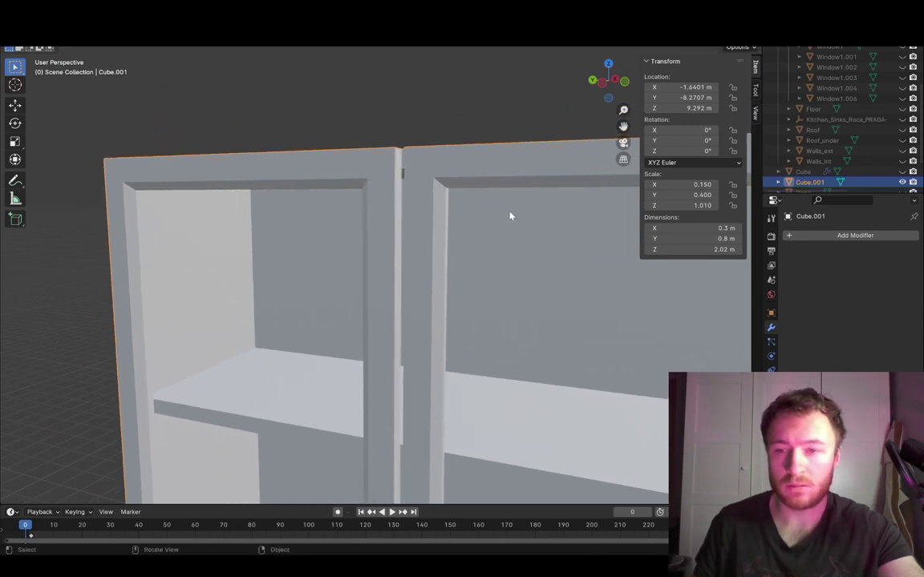
Step: Select the bookcase's upper rear corner vertex in edit mode and snap the 3D cursor to it
scroll(513, 220, "down", 5)
middle_click_drag(514, 261, 513, 235, "shift")
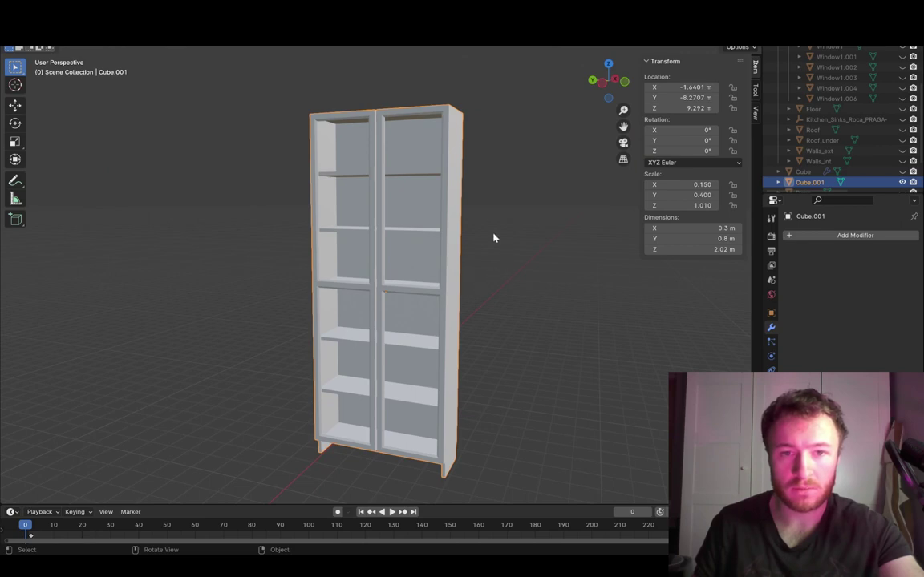
key("Tab")
key("alt+z")
middle_click_drag(487, 213, 421, 212, "shift")
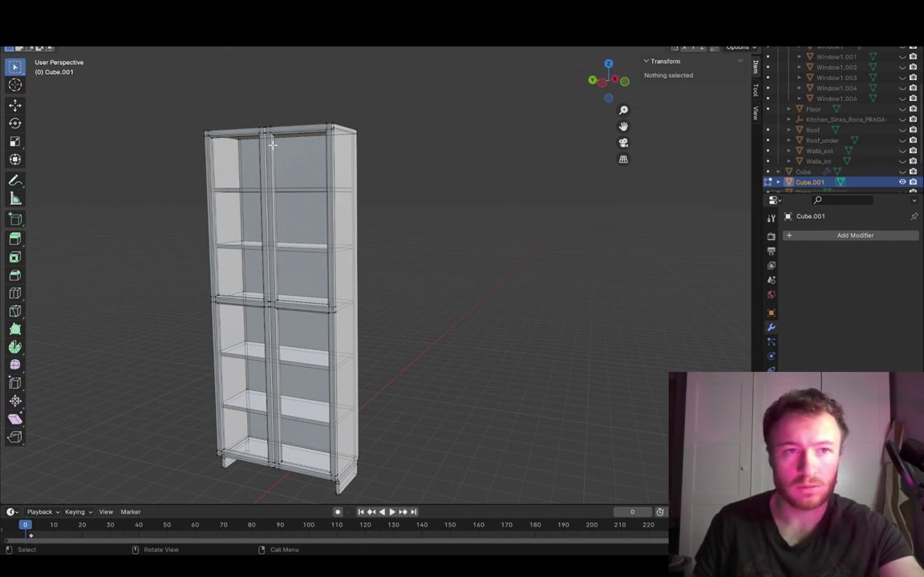
middle_click_drag(315, 166, 419, 373)
left_click(646, 384)
middle_click_drag(691, 380, 668, 365, "shift")
key("shift+s")
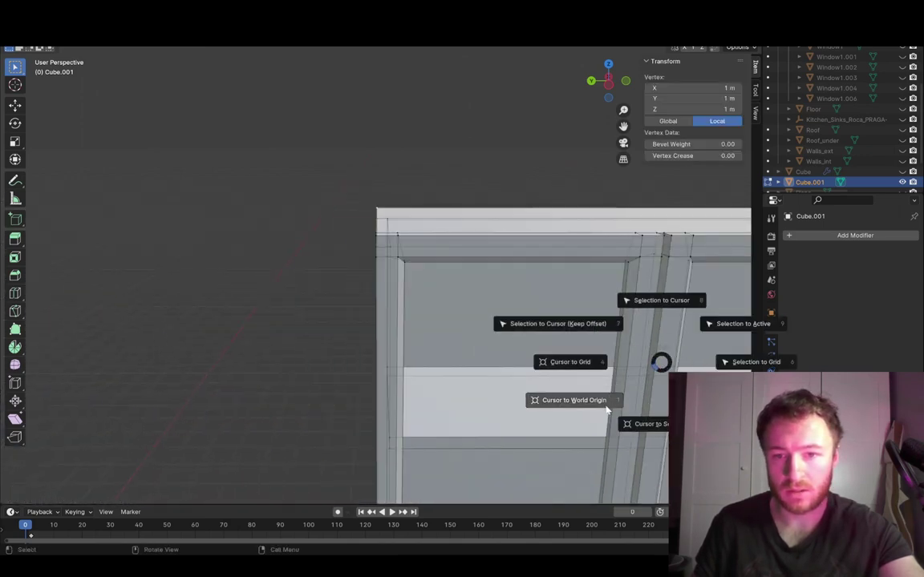
left_click(647, 424)
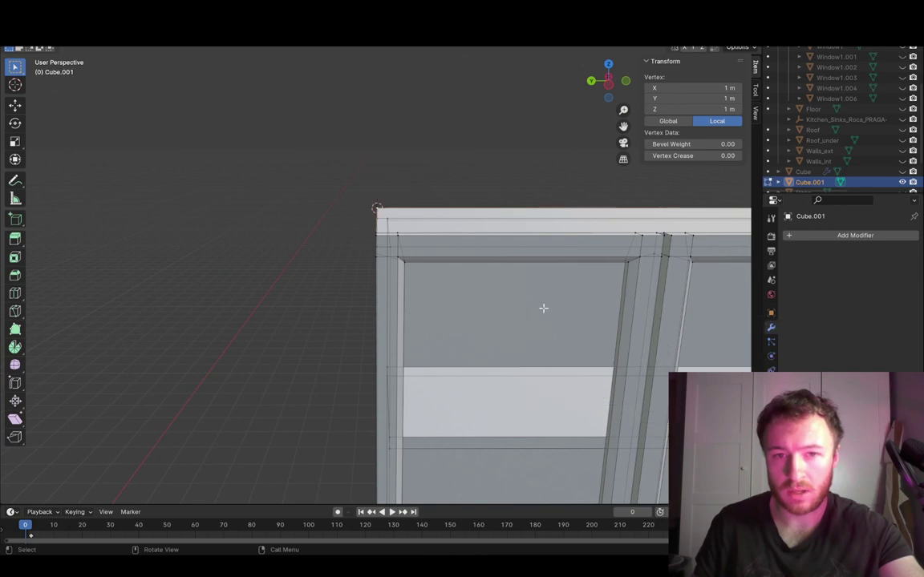
Step: Return the bookcase to object mode and apply all its transforms
key("Tab")
scroll(492, 298, "down", 8)
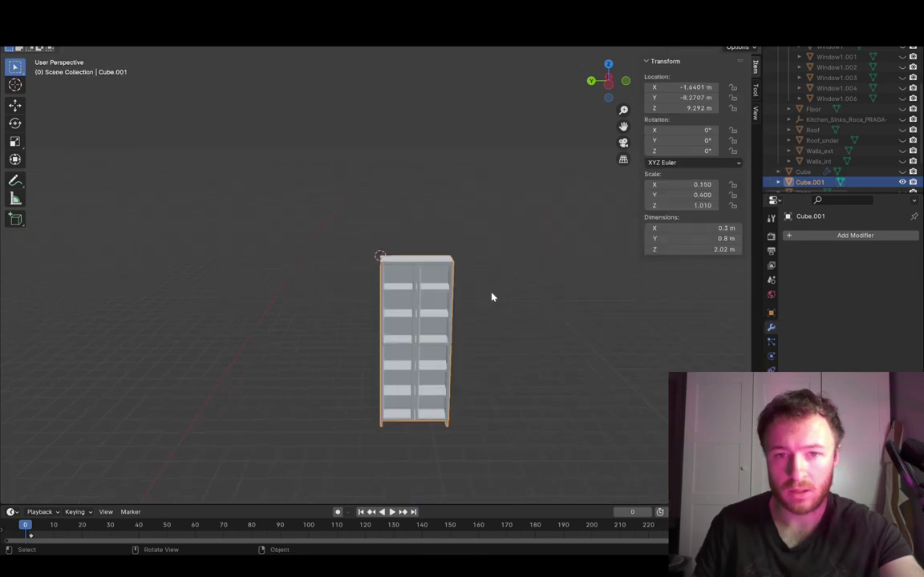
left_click(141, 34)
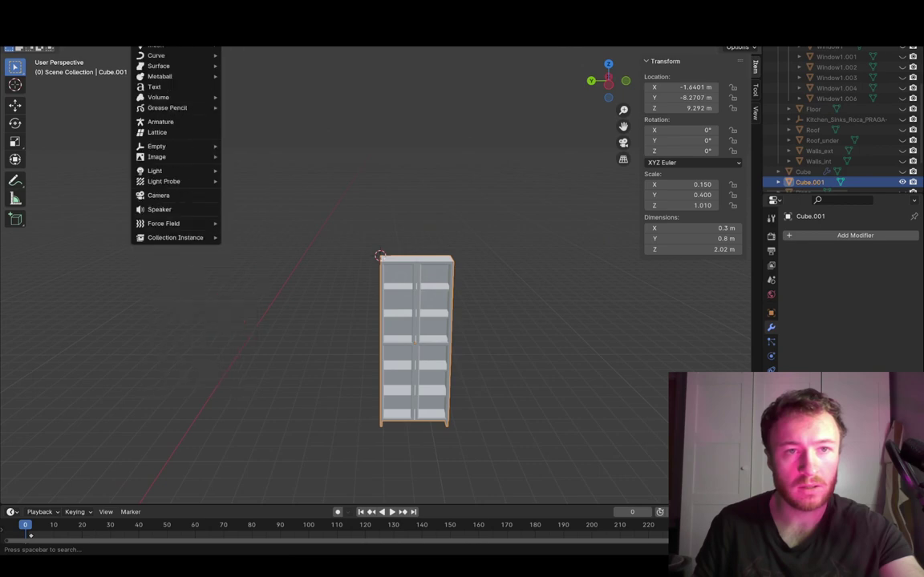
left_click(164, 35)
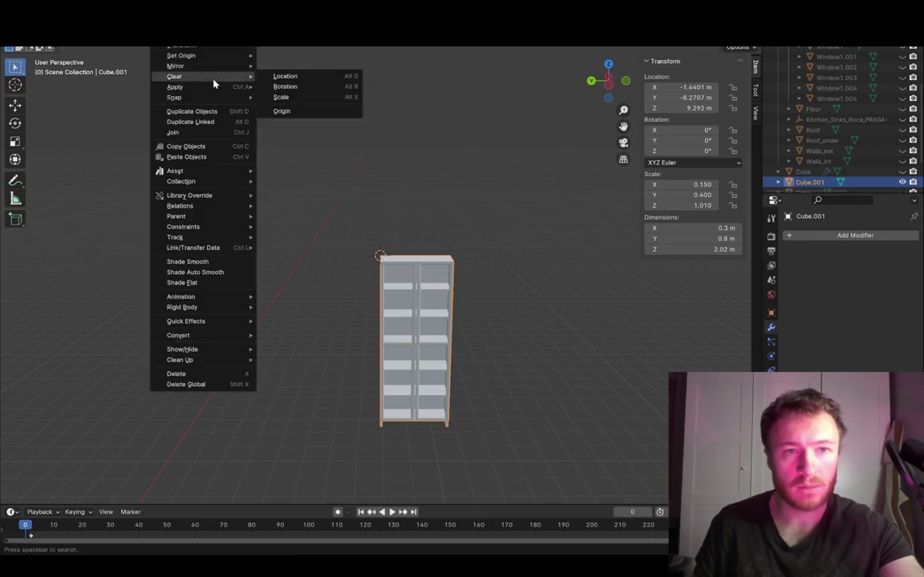
mouse_move(214, 87)
left_click(294, 118)
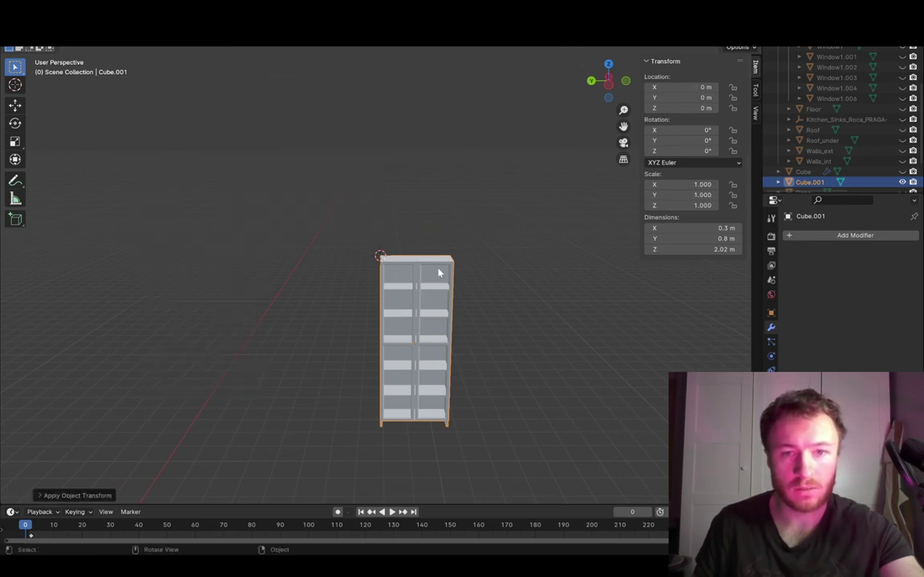
Step: Add a Bevel modifier to the bookcase with an amount of 0.002 m
scroll(481, 273, "up", 2)
scroll(552, 274, "up", 3)
scroll(552, 274, "down", 2)
left_click(844, 236)
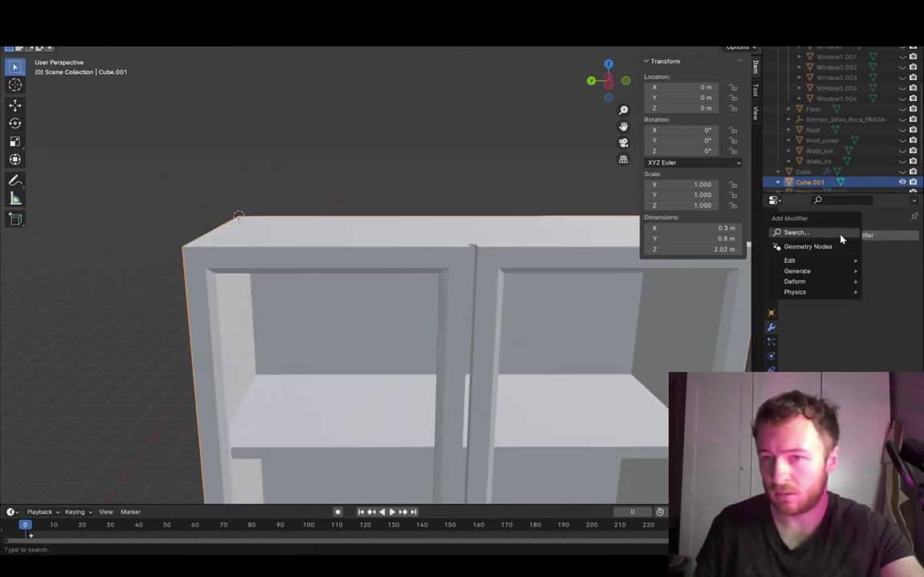
mouse_move(838, 271)
left_click(697, 281)
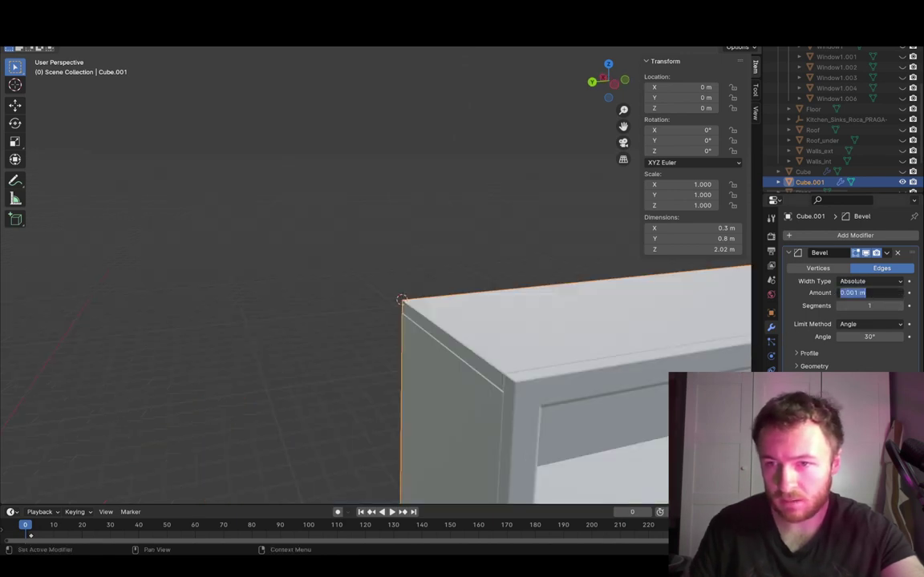
type("0.00")
key("Return")
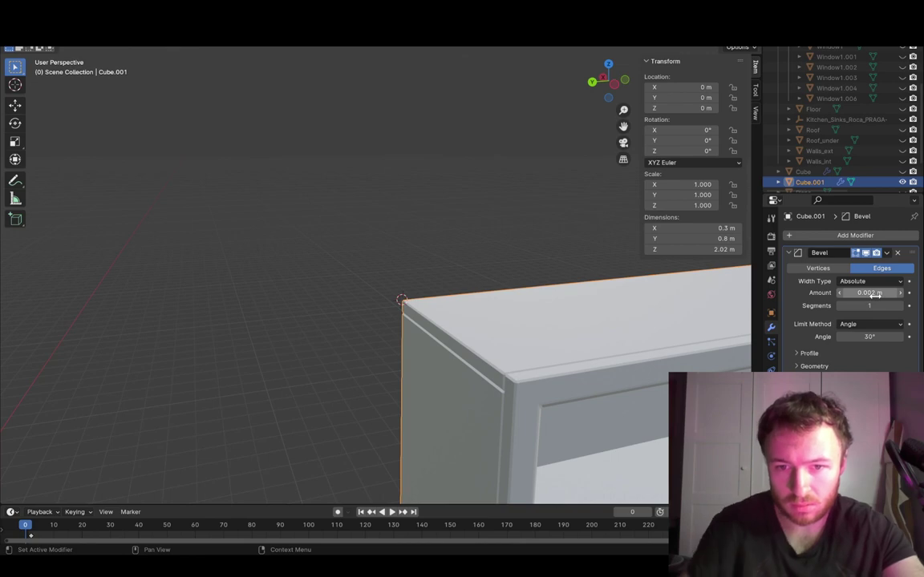
Step: Set the bevel amount to 0.0015 m and inspect the bevelled edges on the doors and shelves
middle_click_drag(654, 313, 631, 301, "shift")
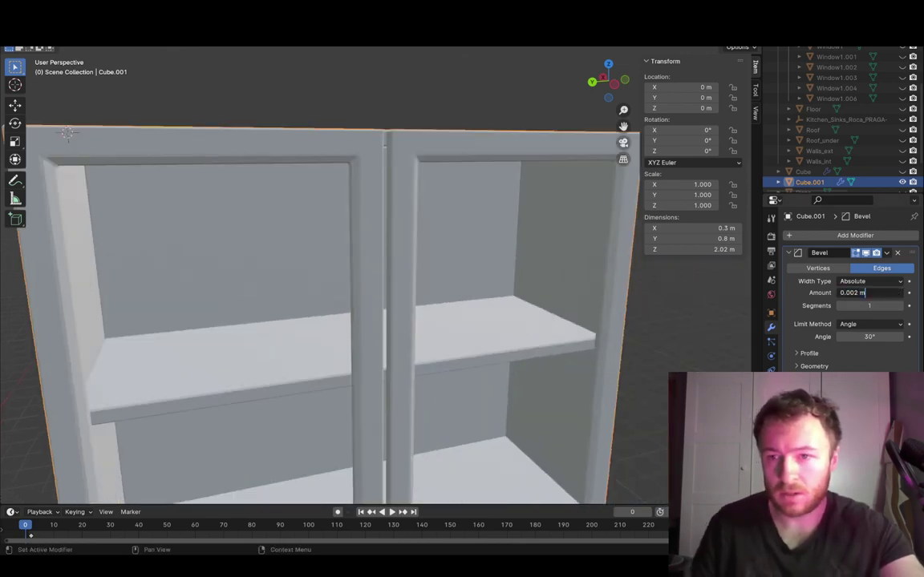
key("BackSpace")
key("BackSpace")
key("Return")
scroll(573, 324, "down", 5)
scroll(442, 384, "up", 5)
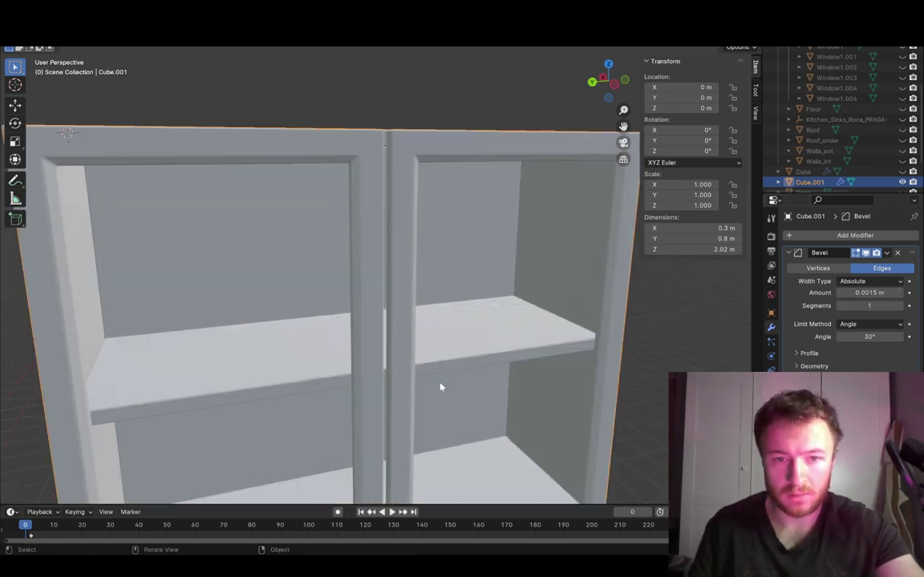
mouse_move(393, 309)
middle_mouse_down("shift")
mouse_move(379, 311)
mouse_move(390, 310)
middle_mouse_up("shift")
middle_click_drag(466, 285, 462, 330, "shift")
scroll(449, 351, "down", 2)
scroll(390, 315, "up", 8)
scroll(403, 269, "down", 10)
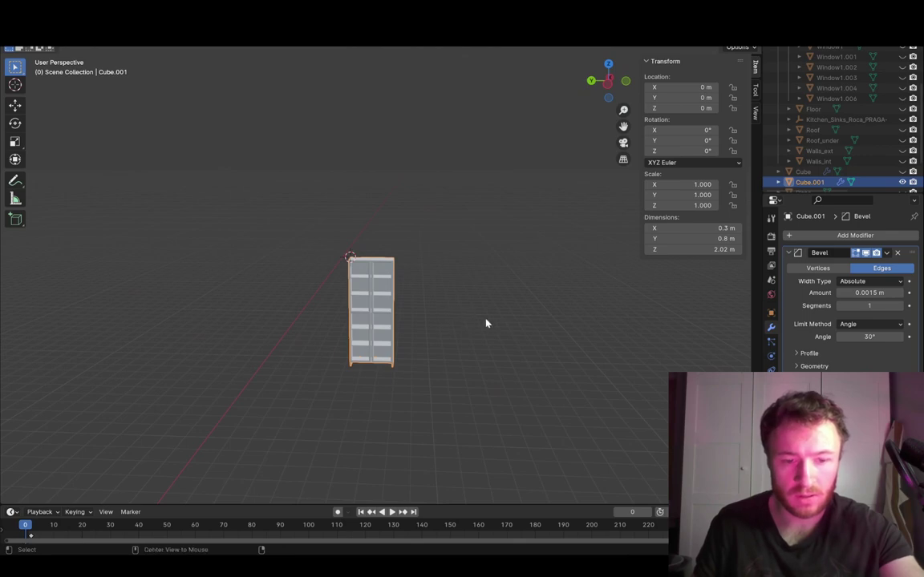
Step: Reveal all hidden objects and hide the house's Roof and Roof_under to expose the rooms
key("alt+h")
left_click(420, 350)
middle_click_drag(420, 350, 539, 242, "shift")
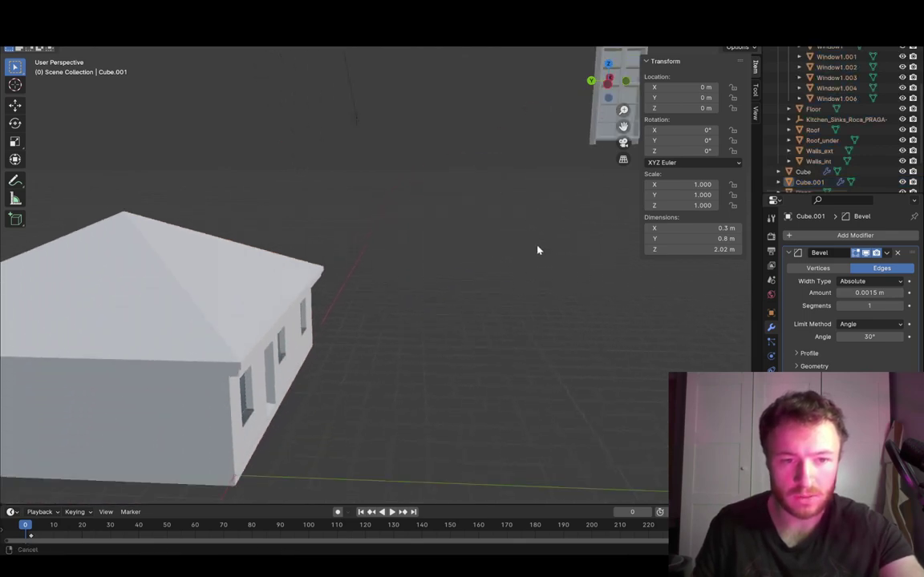
scroll(466, 307, "down", 1)
left_click(264, 279)
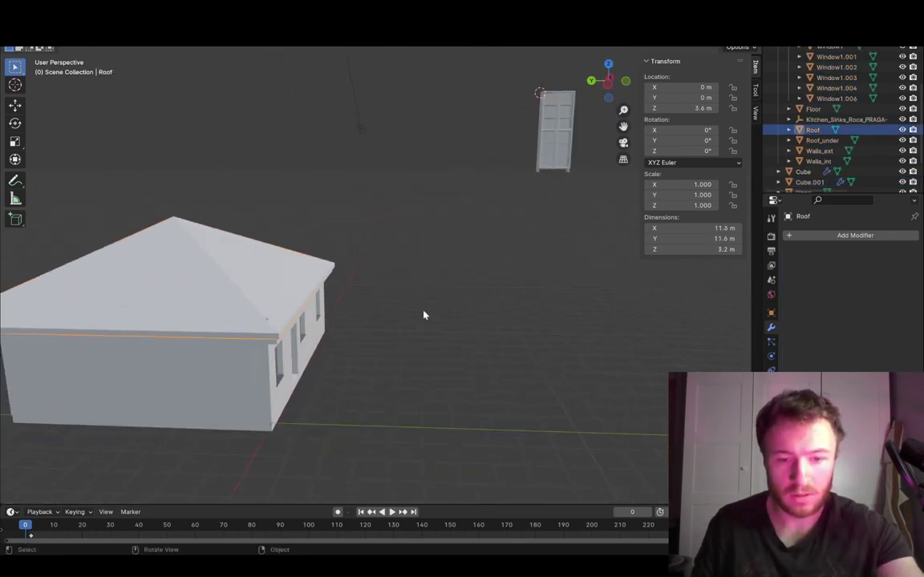
key("h")
left_click(247, 303)
key("h")
Step: Select the bookcase and move it along Y to 9.8073 m and along Z to -5.282 m, close to the house
left_click(561, 128)
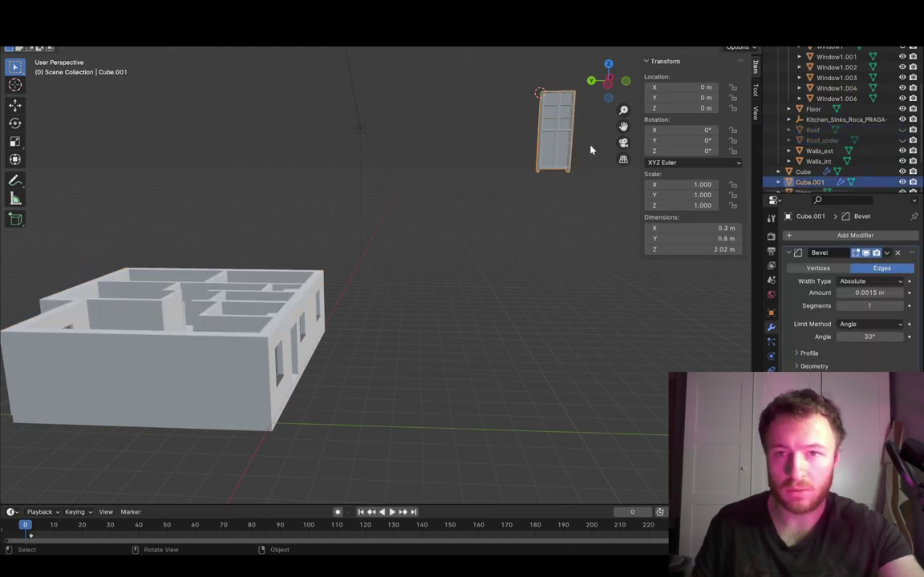
key("g")
key("x")
key("z")
key("y")
left_click(291, 197)
middle_click_drag(293, 207, 337, 214, "shift")
key("g")
key("z")
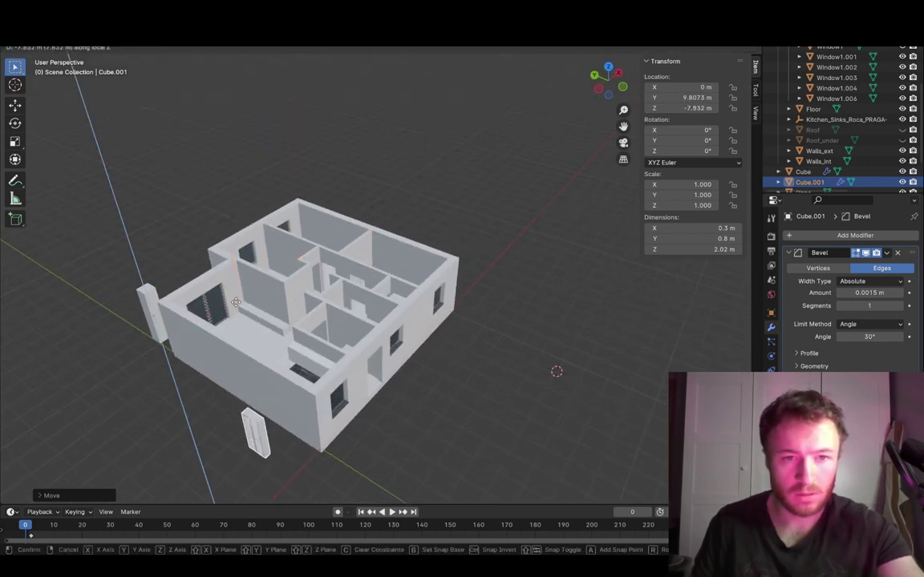
left_click(239, 241)
Step: Move the bookcase over the living room, to about 3.33 m along X and 15.29 m along Y
middle_click_drag(325, 280, 412, 281, "shift")
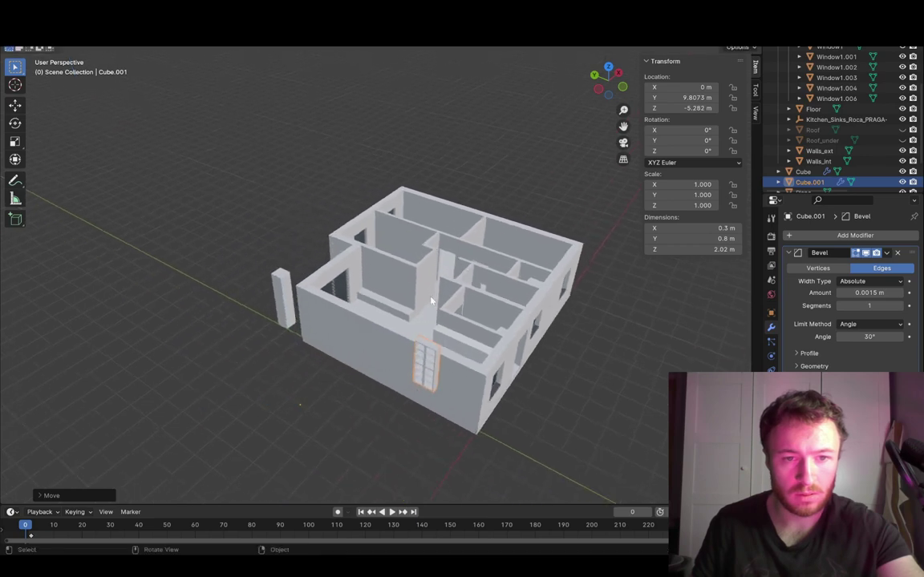
scroll(449, 337, "up", 3)
middle_click_drag(484, 358, 545, 369)
key("g")
key("x")
left_click(449, 354)
key("g")
key("x")
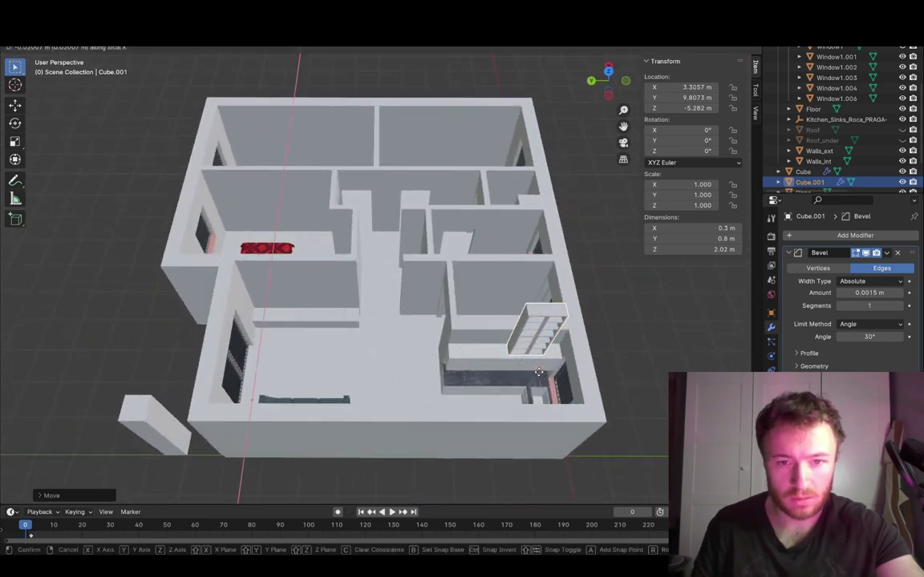
key("y")
left_click(402, 346)
Step: Lower the bookcase along local Z to -8.282 m onto the living-room floor
middle_click_drag(401, 347, 415, 307)
key("g")
key("z")
key("z")
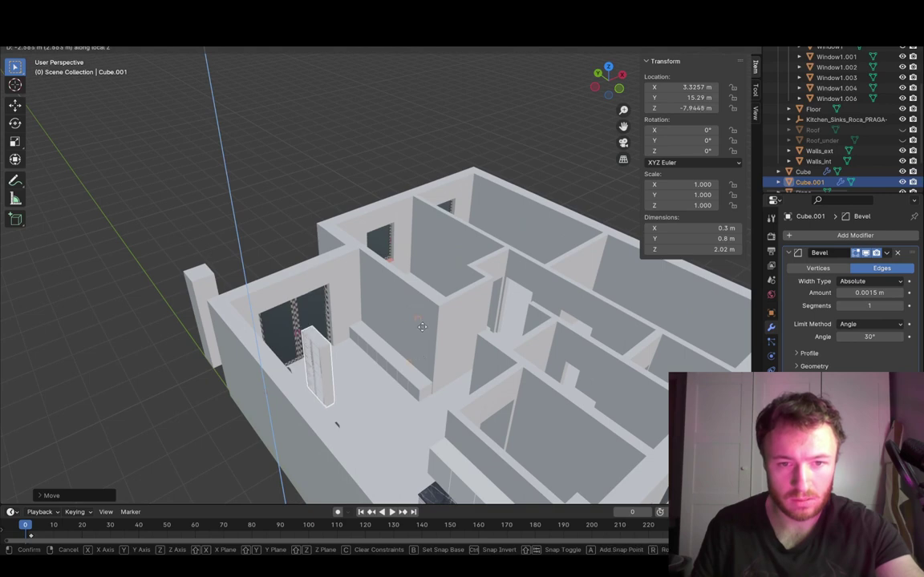
left_click(393, 360)
scroll(360, 348, "up", 4)
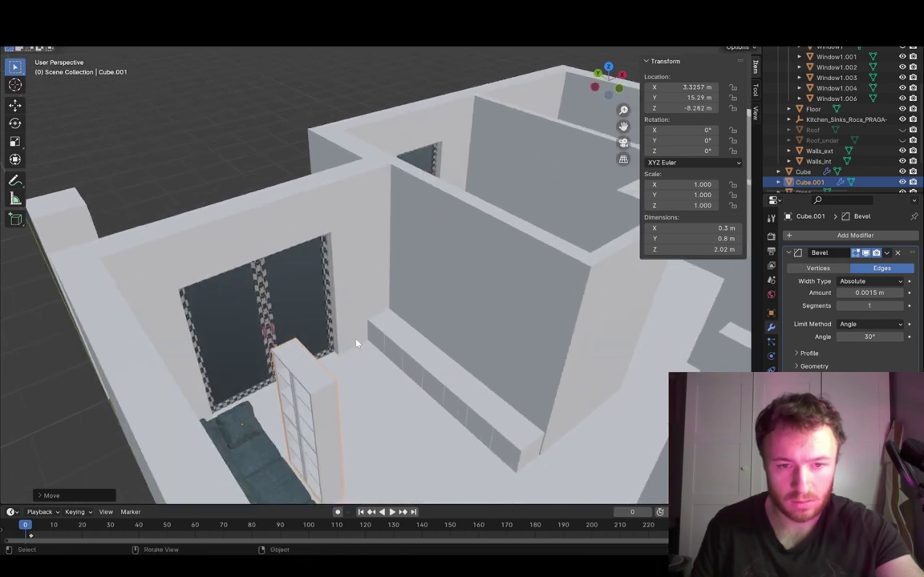
Step: Move the bookcase along local X from the sofa side to the low cabinet row at the inner wall
middle_click_drag(359, 350, 398, 319)
key("g")
key("x")
key("x")
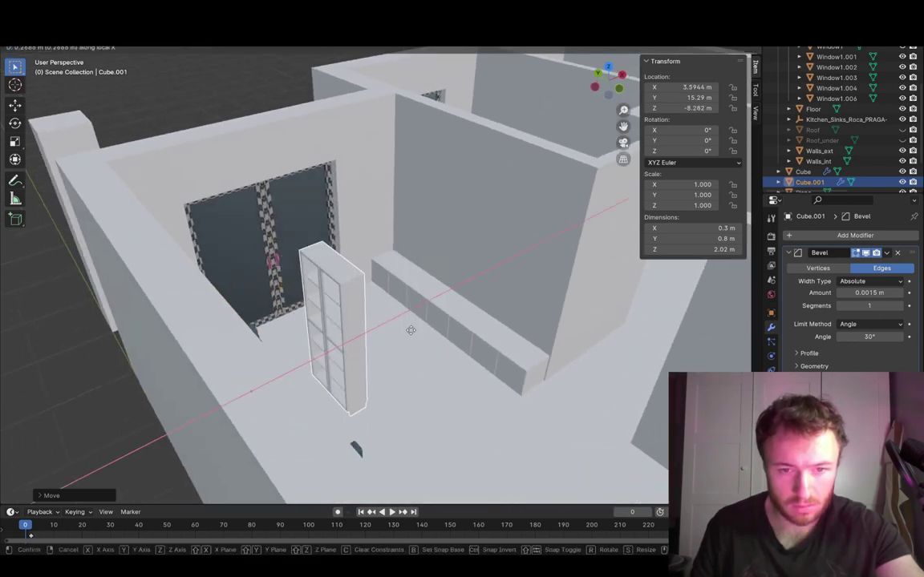
left_click(436, 336)
Step: Select the low cabinet row and raise it along local Z to 4.0912 m, above the house walls
middle_click_drag(511, 353, 453, 347, "shift")
left_click(453, 346)
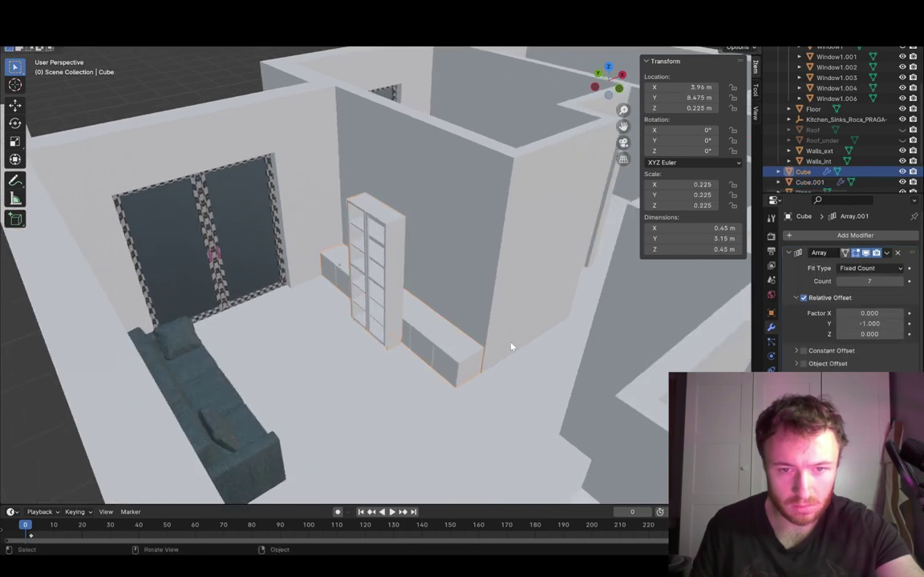
middle_click_drag(343, 346, 377, 370)
key("g")
key("z")
key("z")
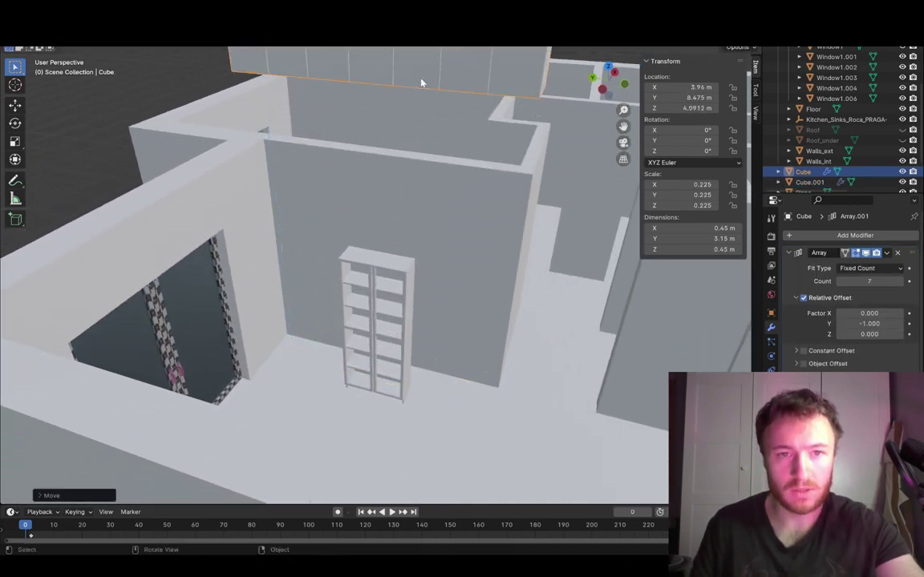
left_click(378, 71)
Step: Move the bookcase into the corner beside the large window, at X 5.6751 m and Y 16.571 m
left_click(394, 281)
key("g")
key("x")
key("x")
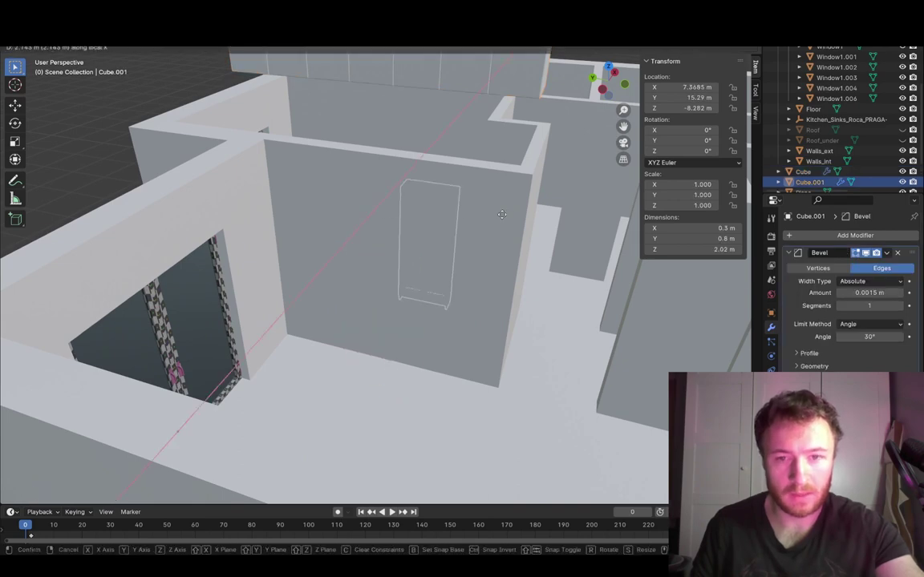
left_click(531, 173)
middle_click_drag(454, 288, 623, 255)
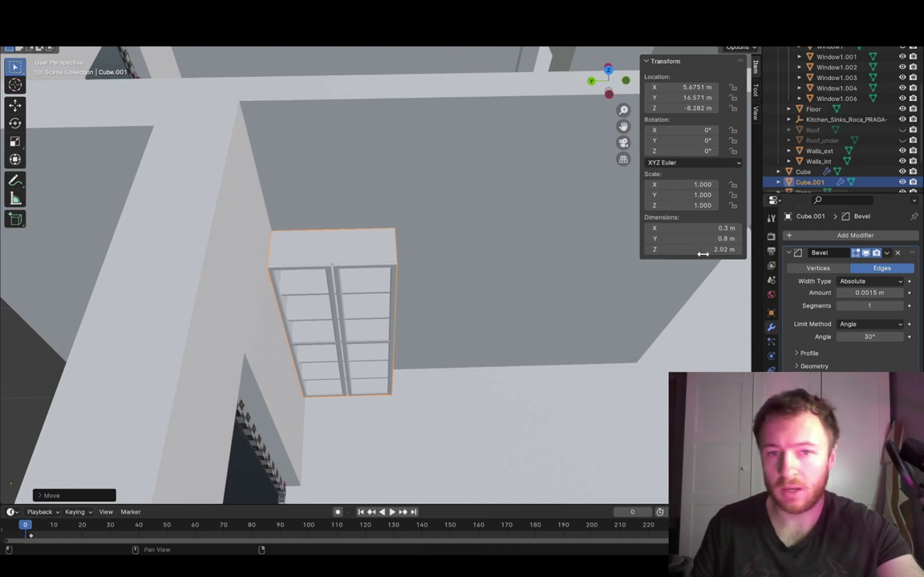
Step: Add an Array modifier to the bookcase with a relative offset of -1 along Y and raise its count
left_click(848, 237)
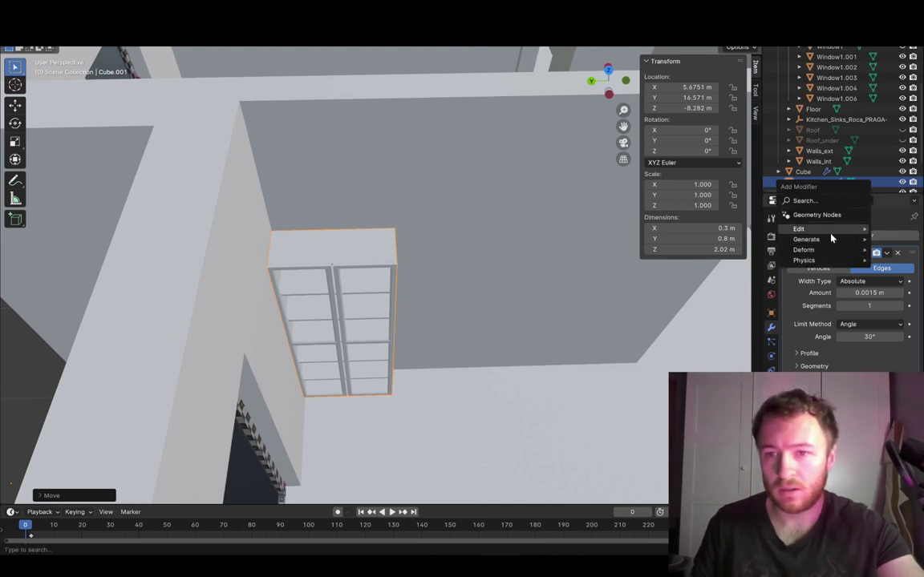
mouse_move(829, 245)
left_click(733, 243)
middle_click_drag(582, 301, 770, 385)
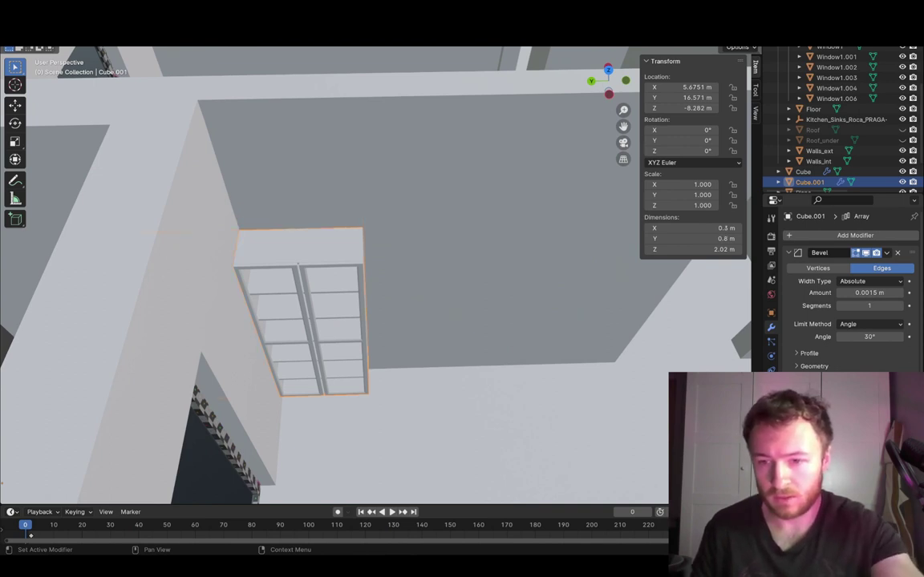
key("Return")
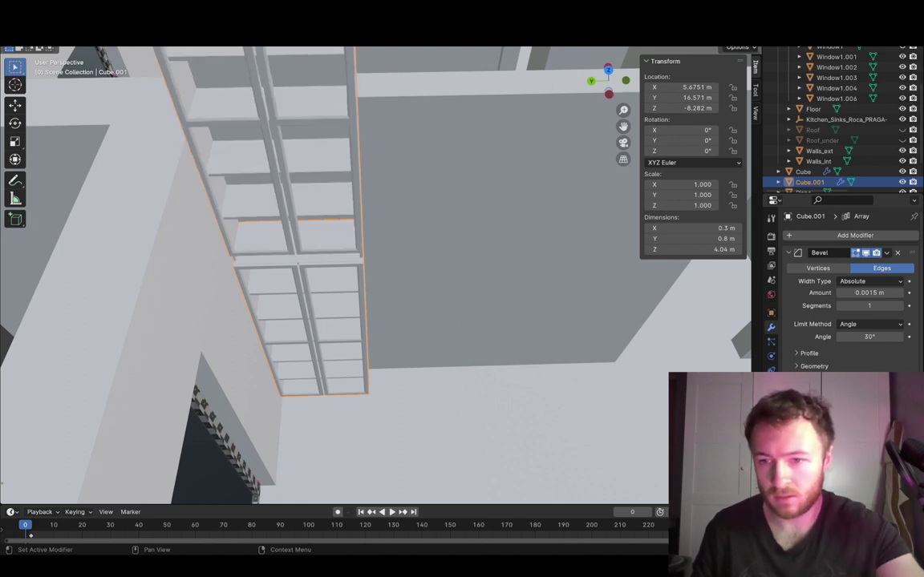
key("Return")
type("-1")
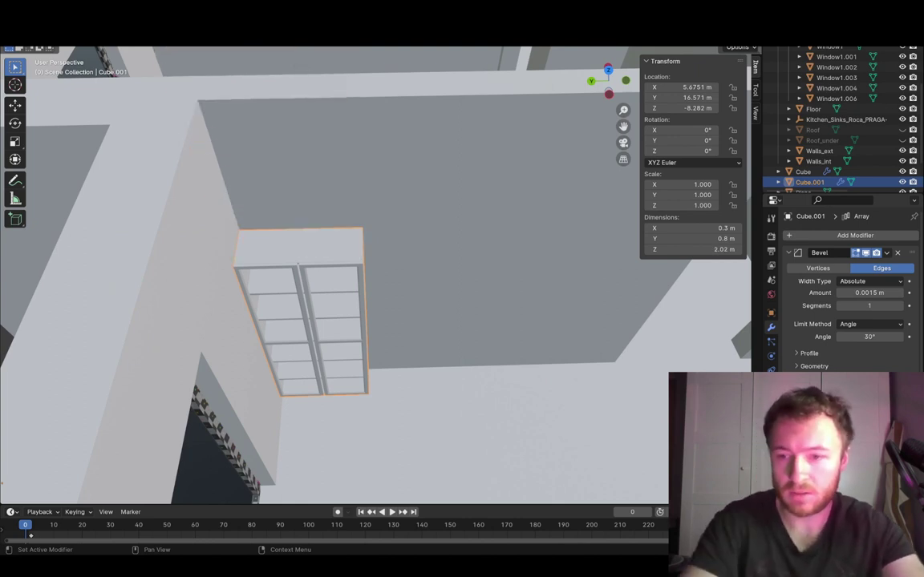
key("Return")
middle_click_drag(609, 409, 549, 314, "shift")
left_click(900, 423)
left_click(899, 423)
Step: Duplicate a connected board in the bookcase mesh and move it down about 0.18 m along local Z as a plinth between the feet
key("Tab")
scroll(433, 440, "up", 3)
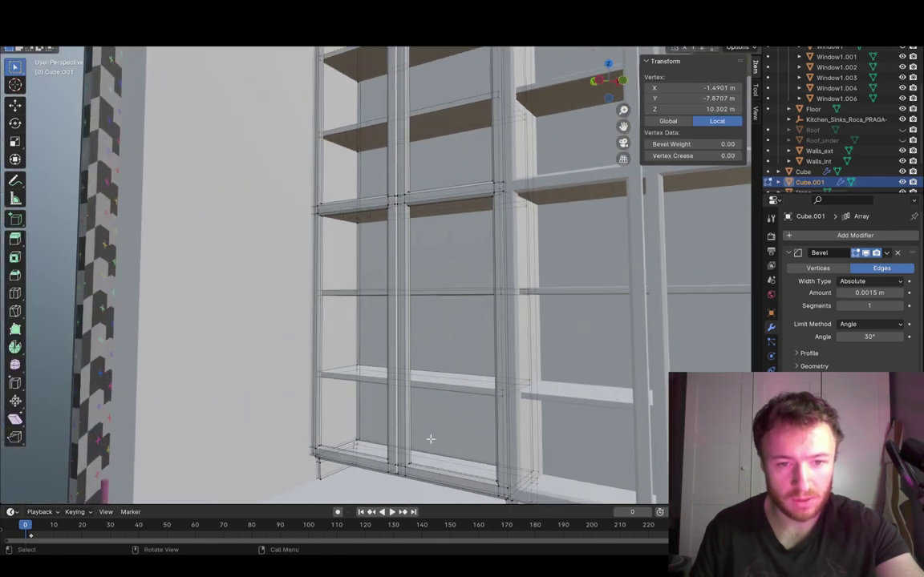
middle_click_drag(433, 439, 388, 184, "shift")
scroll(388, 184, "up", 2)
key("3")
key("l")
key("shift+d")
key("z")
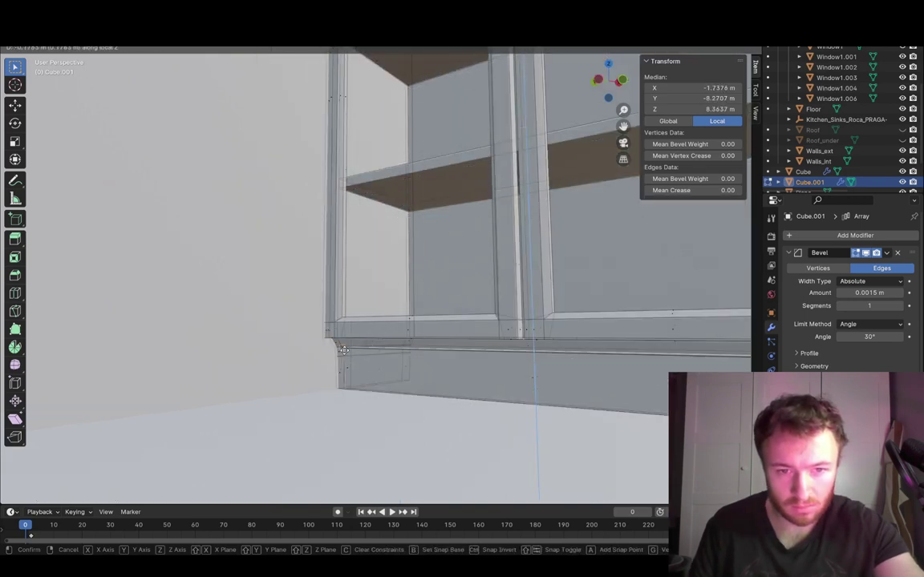
left_click(344, 350)
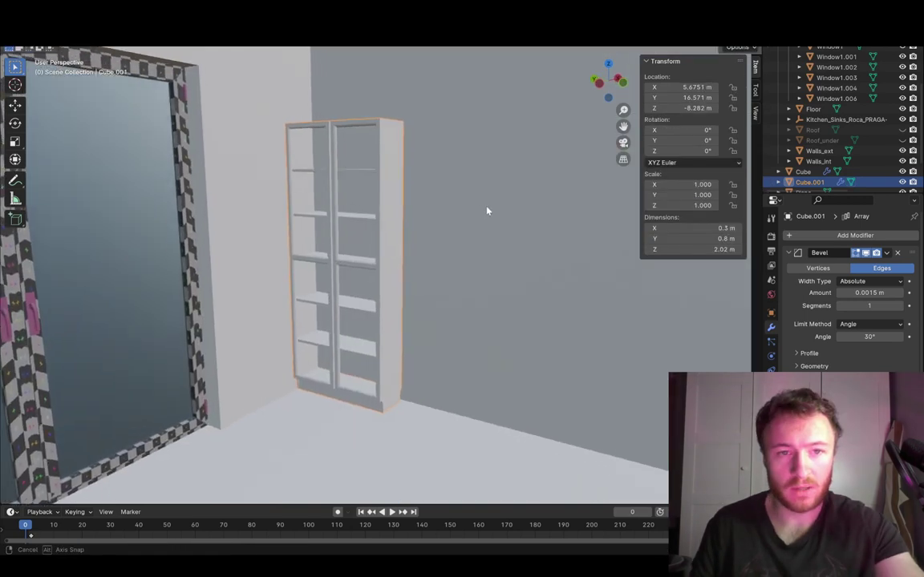
mouse_move(486, 206)
middle_mouse_down()
mouse_move(521, 222)
mouse_move(457, 196)
mouse_move(486, 206)
middle_mouse_up()
key("Tab")
key("Tab")
Step: Select the raised cabinet row and move it along Y to 16.974 m, away from the house
scroll(503, 306, "down", 8)
middle_click_drag(534, 306, 438, 185)
left_click(438, 178)
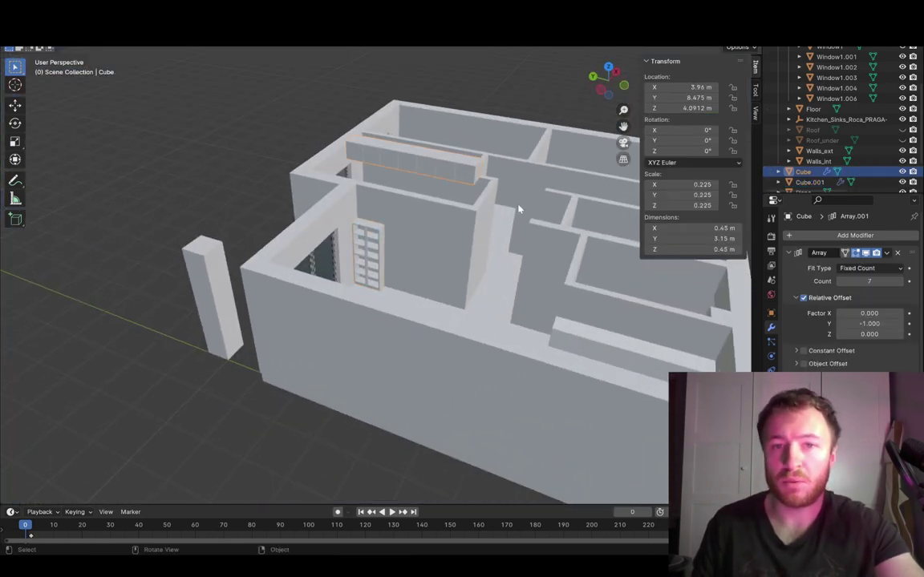
key("g")
key("x")
key("x")
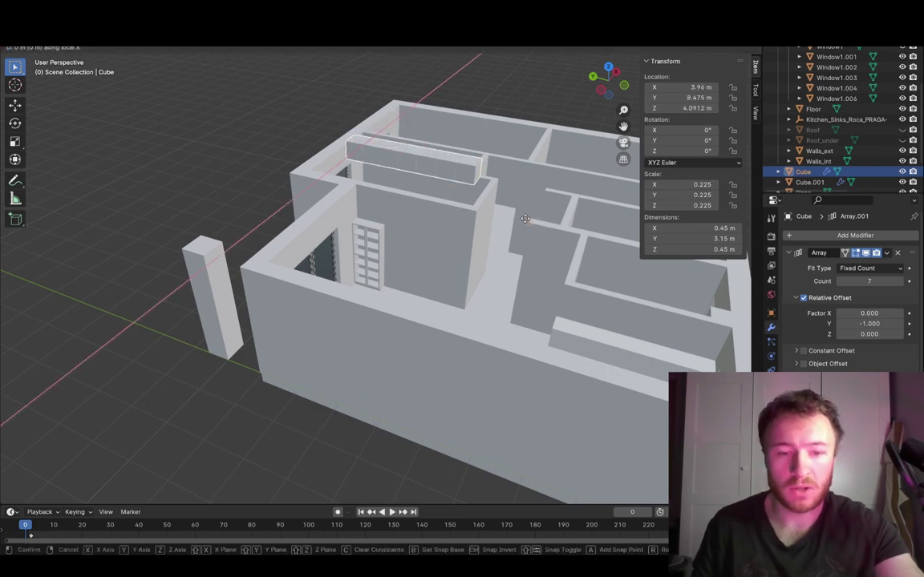
left_click(280, 149)
scroll(383, 179, "up", 6)
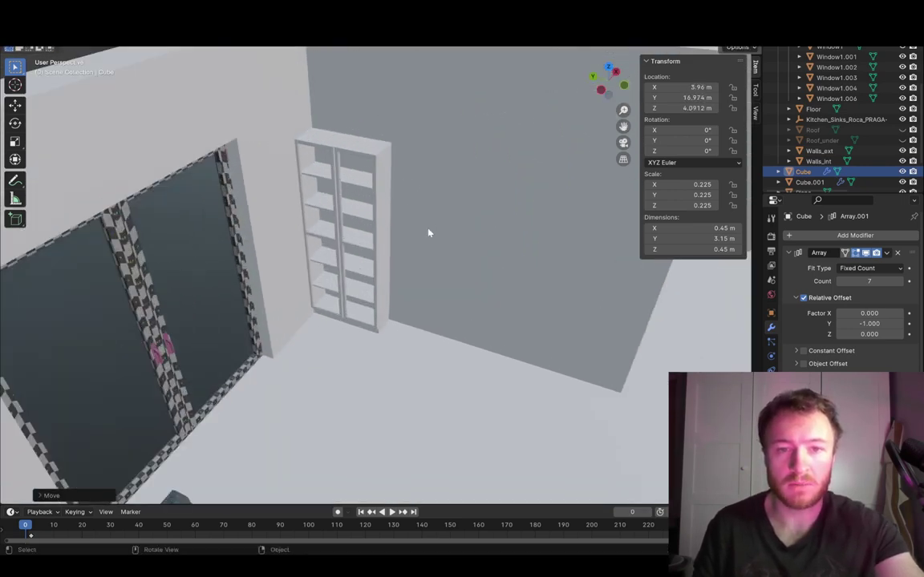
Step: Deselect everything and view the bookcase in its living-room corner
middle_click_drag(450, 232, 491, 310, "shift")
key("alt+a")
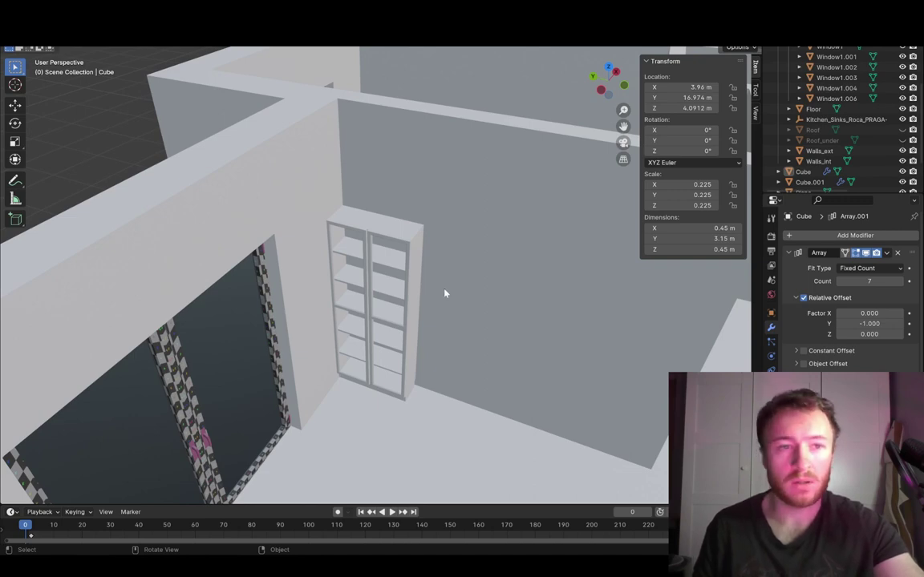
middle_click_drag(444, 293, 468, 303)
middle_click_drag(581, 327, 535, 330, "shift")
scroll(534, 330, "down", 2)
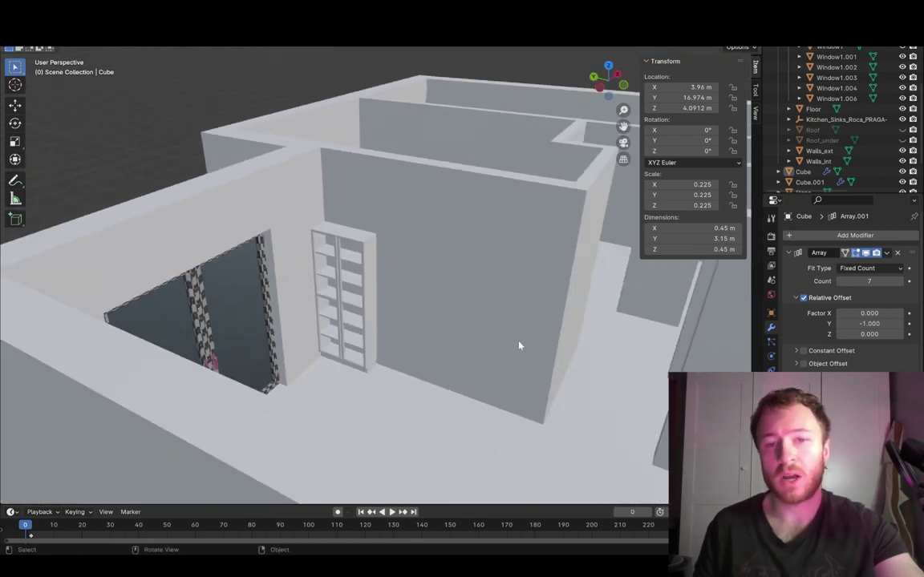